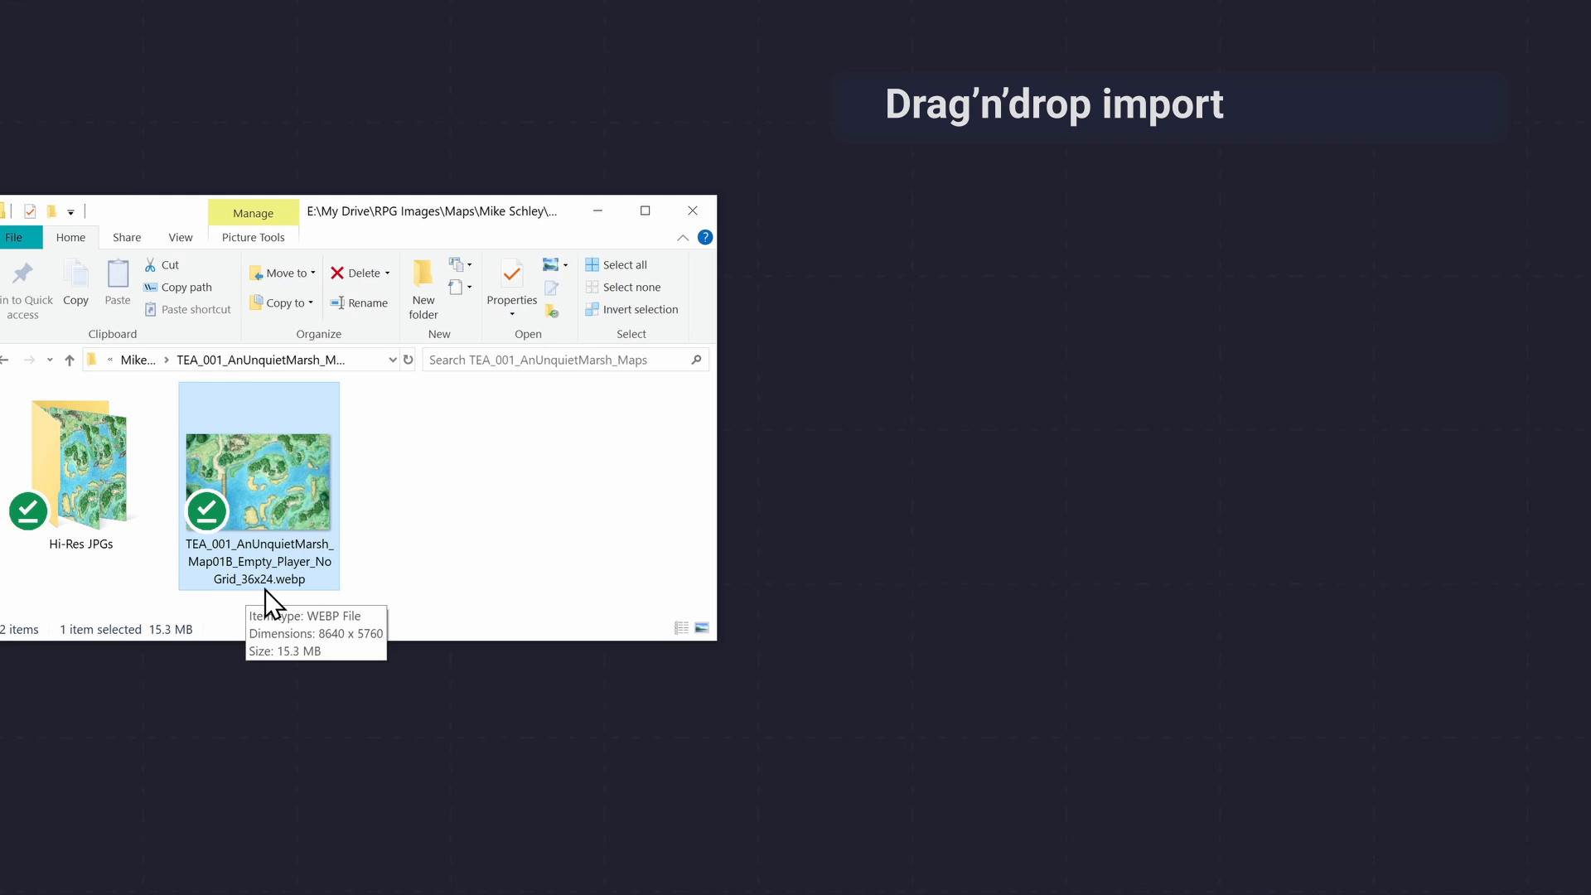
Import the file TEA_001_AnUnquietMarsh_Map01B_Empty_Player_NoGrid_36x24.webp from its folder into the scene as a map
left_click_drag(280, 484, 970, 235)
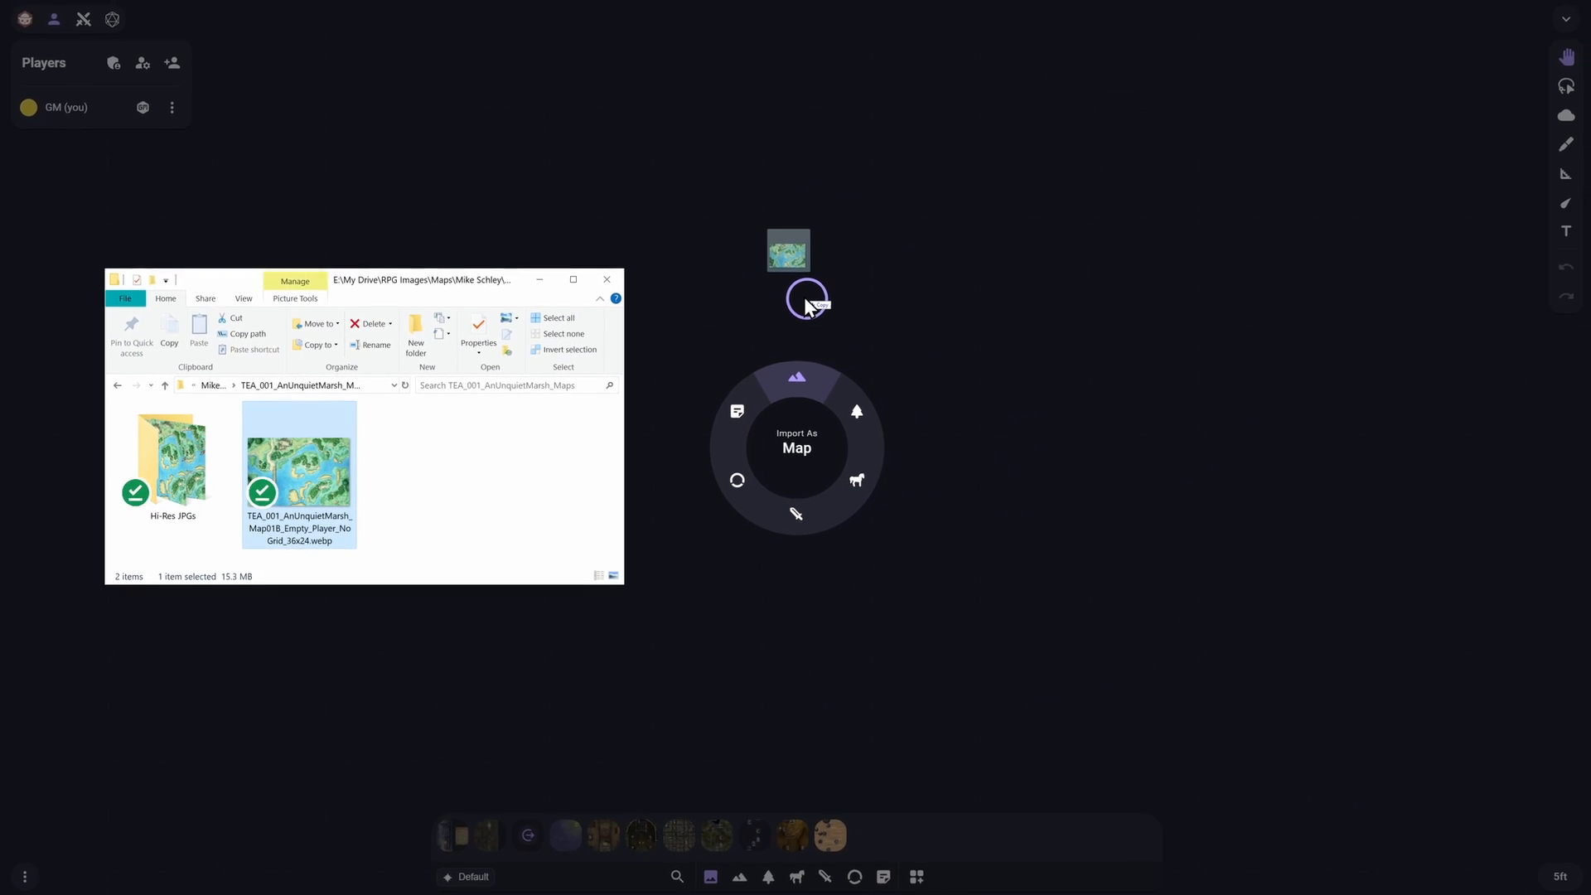
left_click_drag(803, 296, 802, 296)
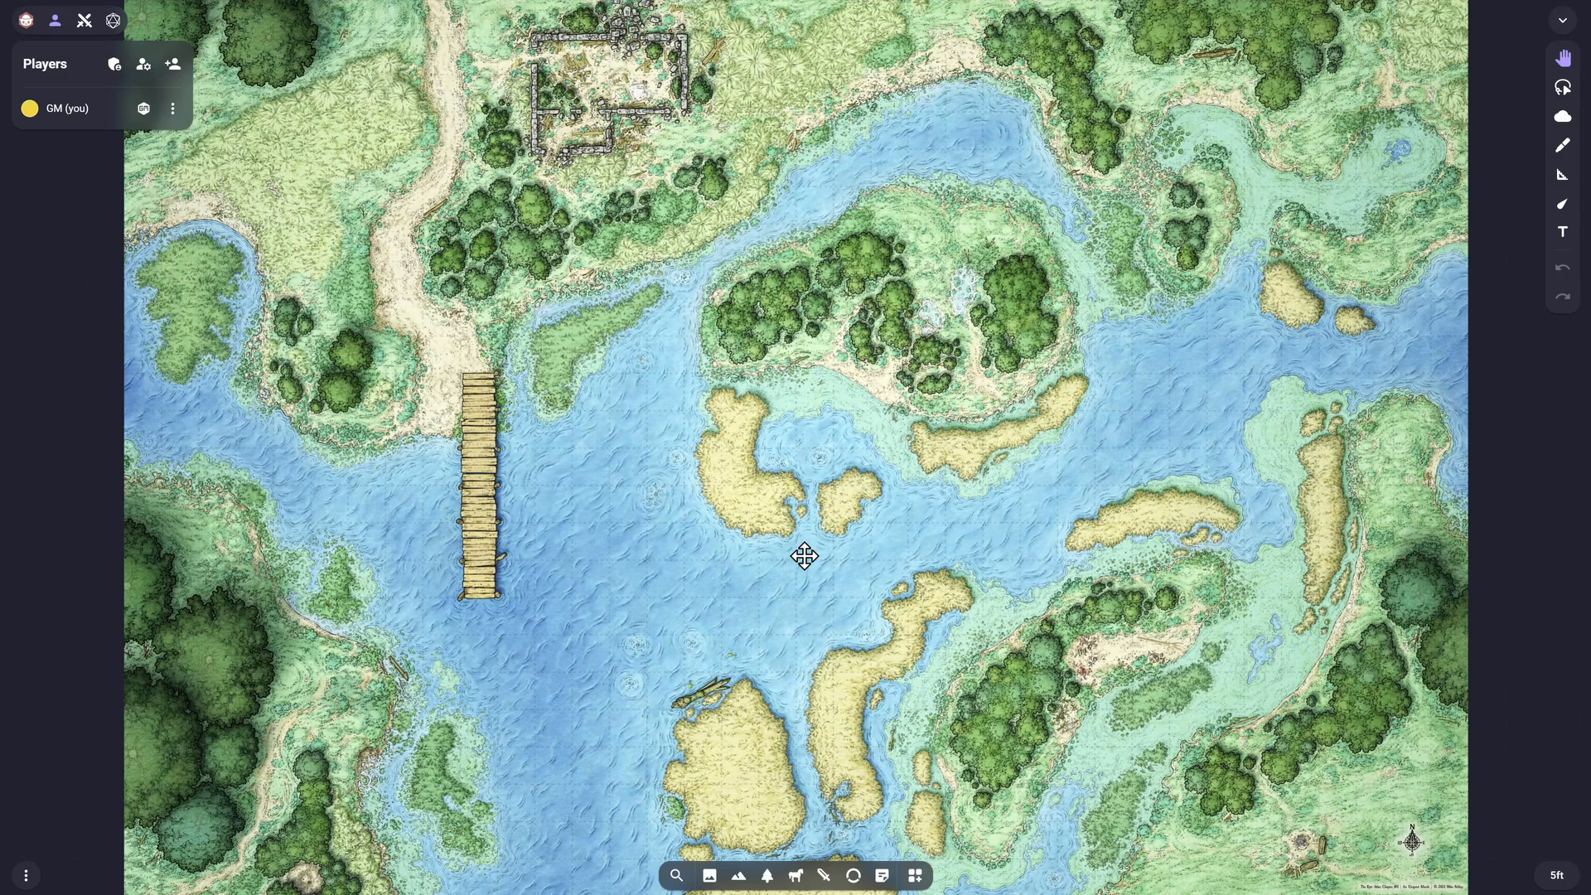
Open the marsh map's image alignment and accept a grid of 36 columns by 24 rows
key("ctrl")
left_click(804, 560, "ctrl")
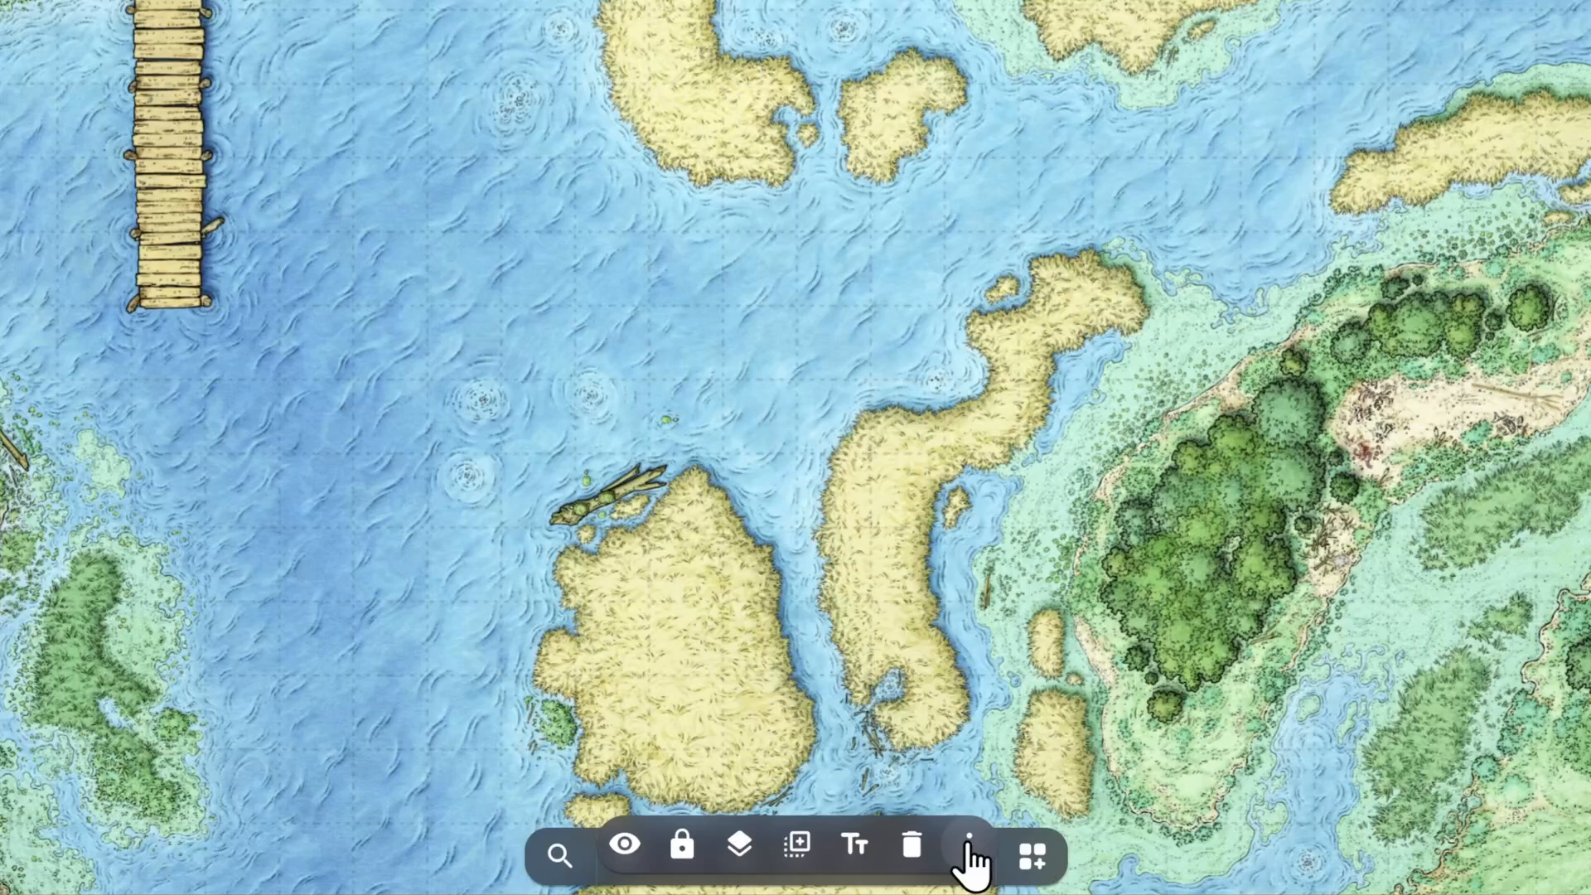
left_click(883, 869)
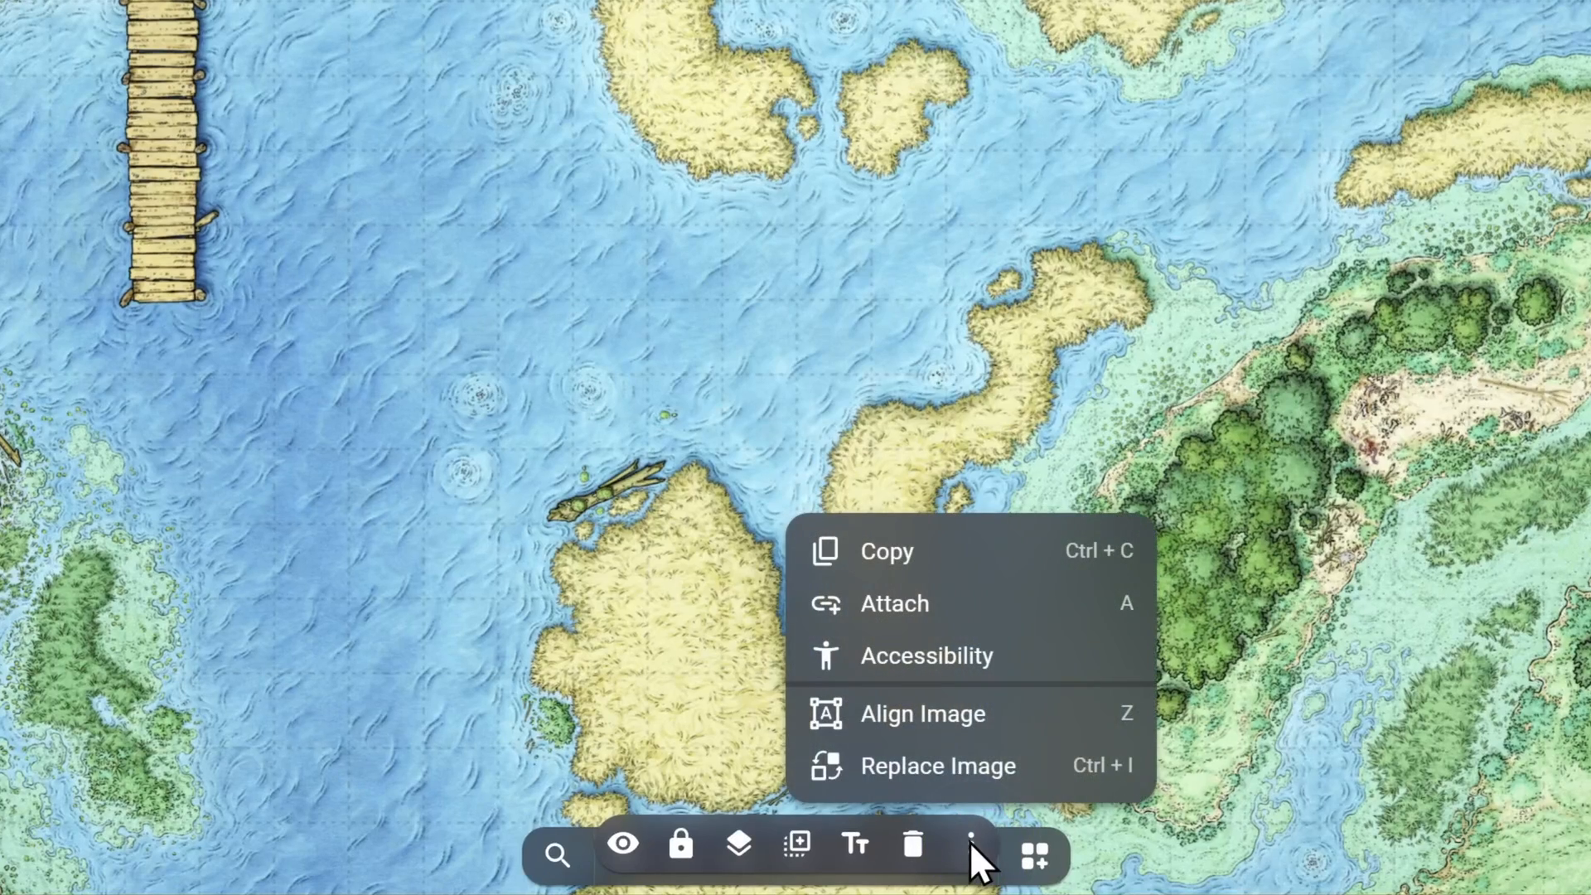
left_click(938, 721)
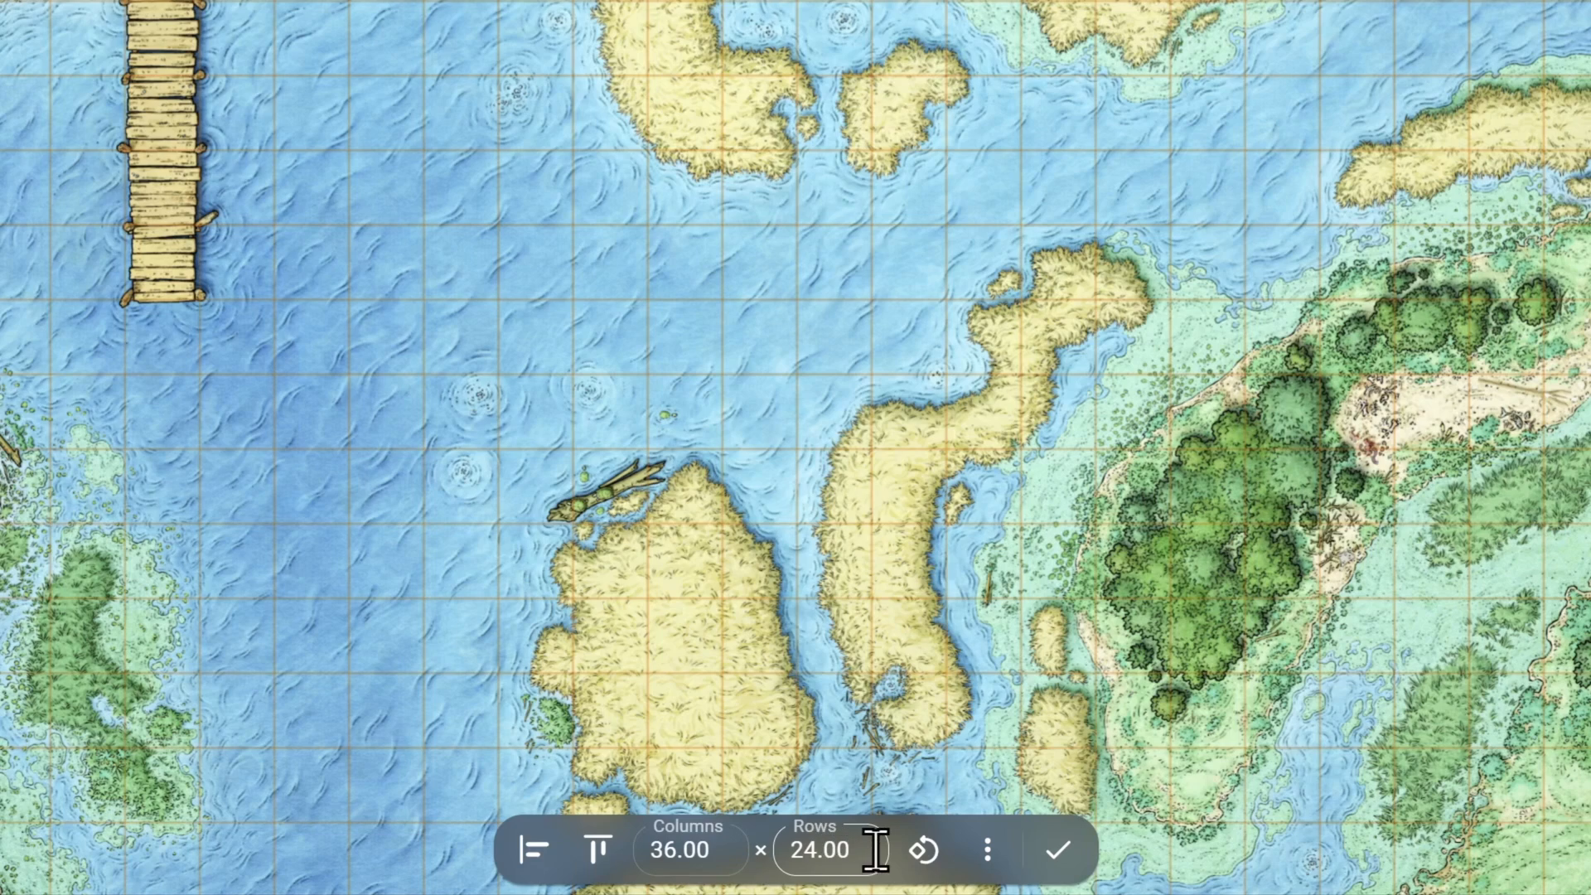
left_click(1063, 855)
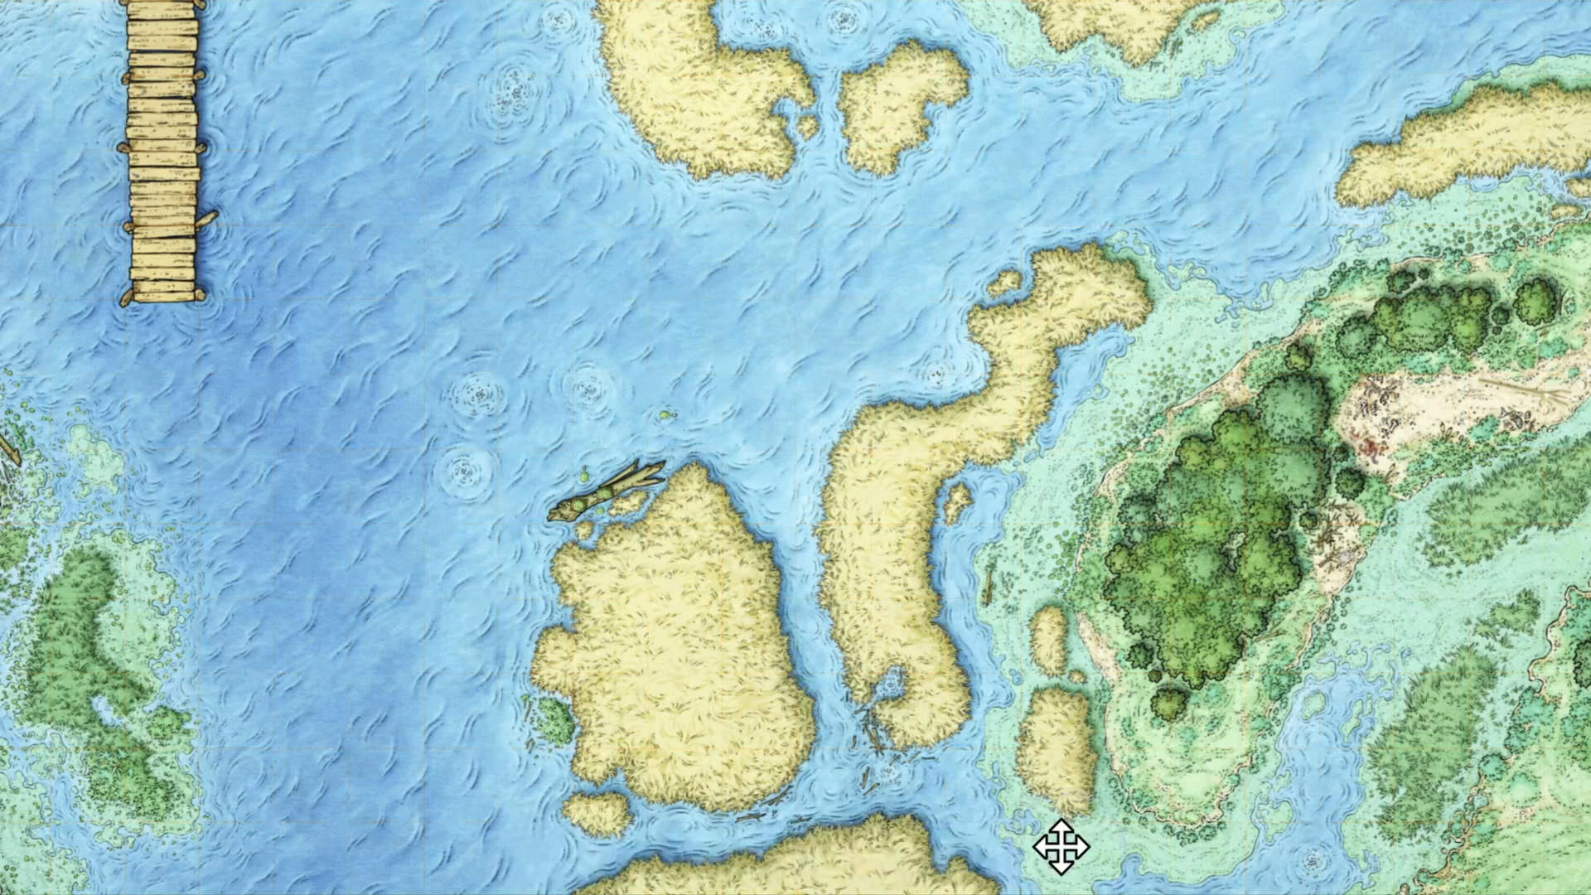
scroll(958, 700, "down", 5)
left_click(891, 744)
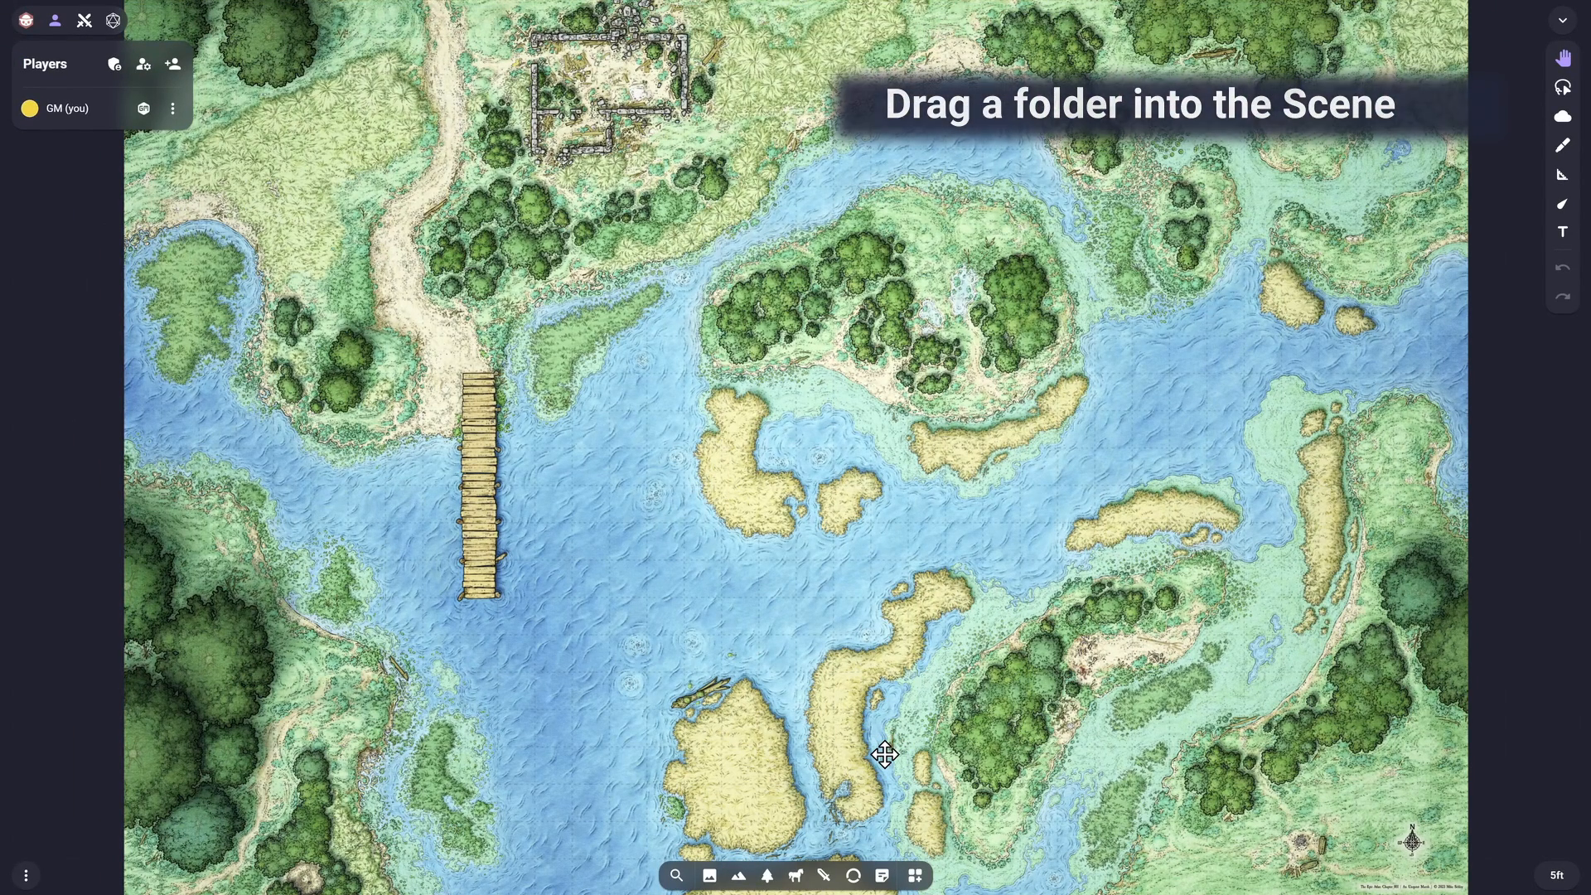
Place all the character tokens from The Party folder in the clearing at the map's southeast corner
left_click(824, 877)
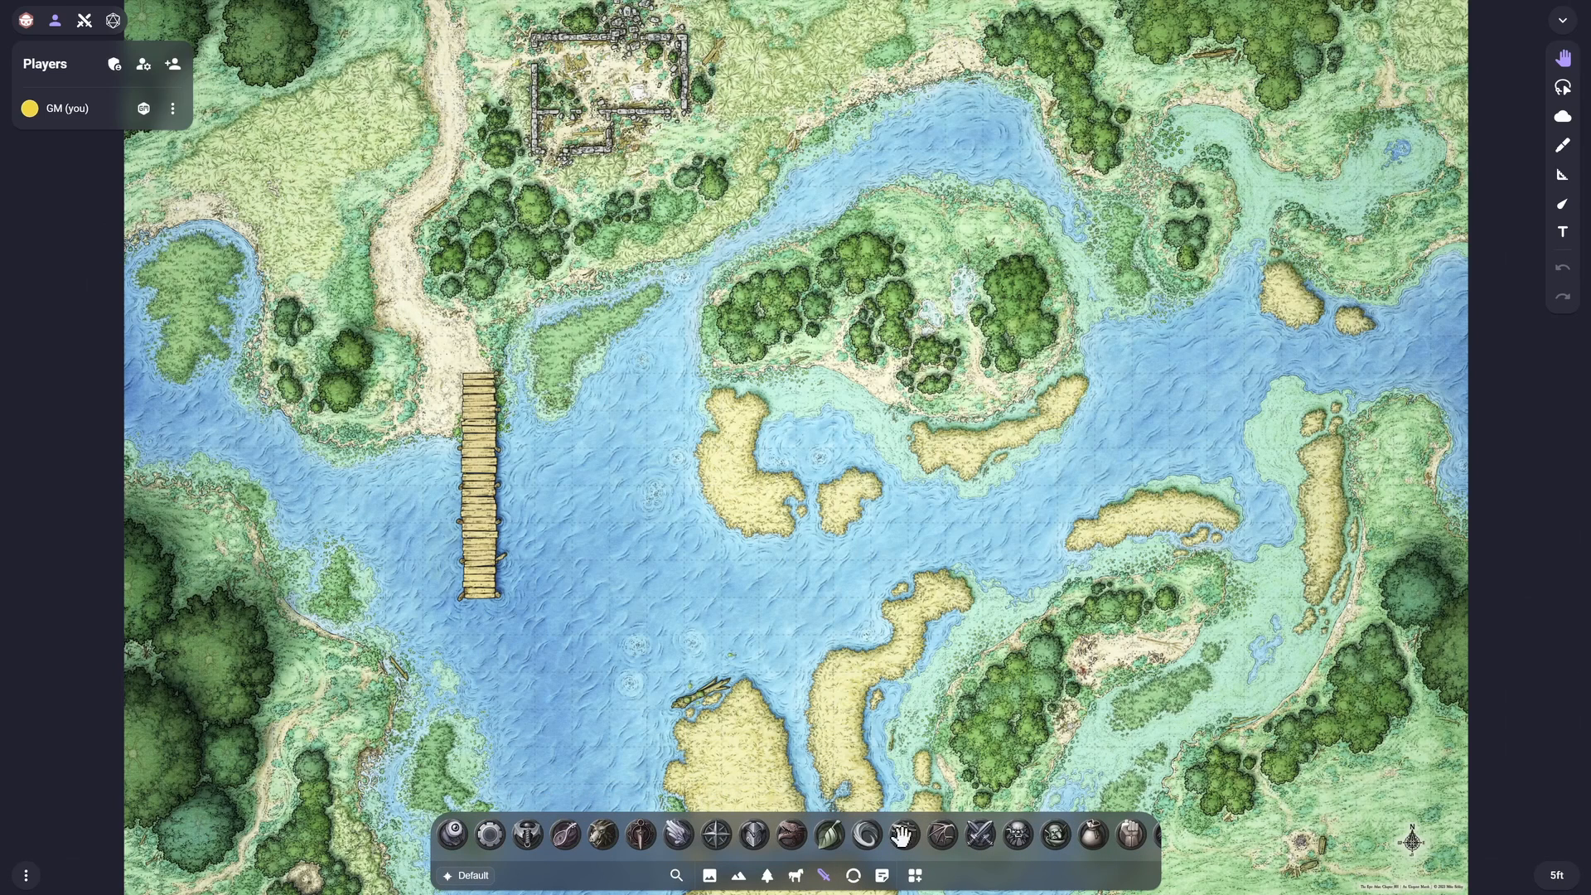
scroll(911, 835, "down", 5)
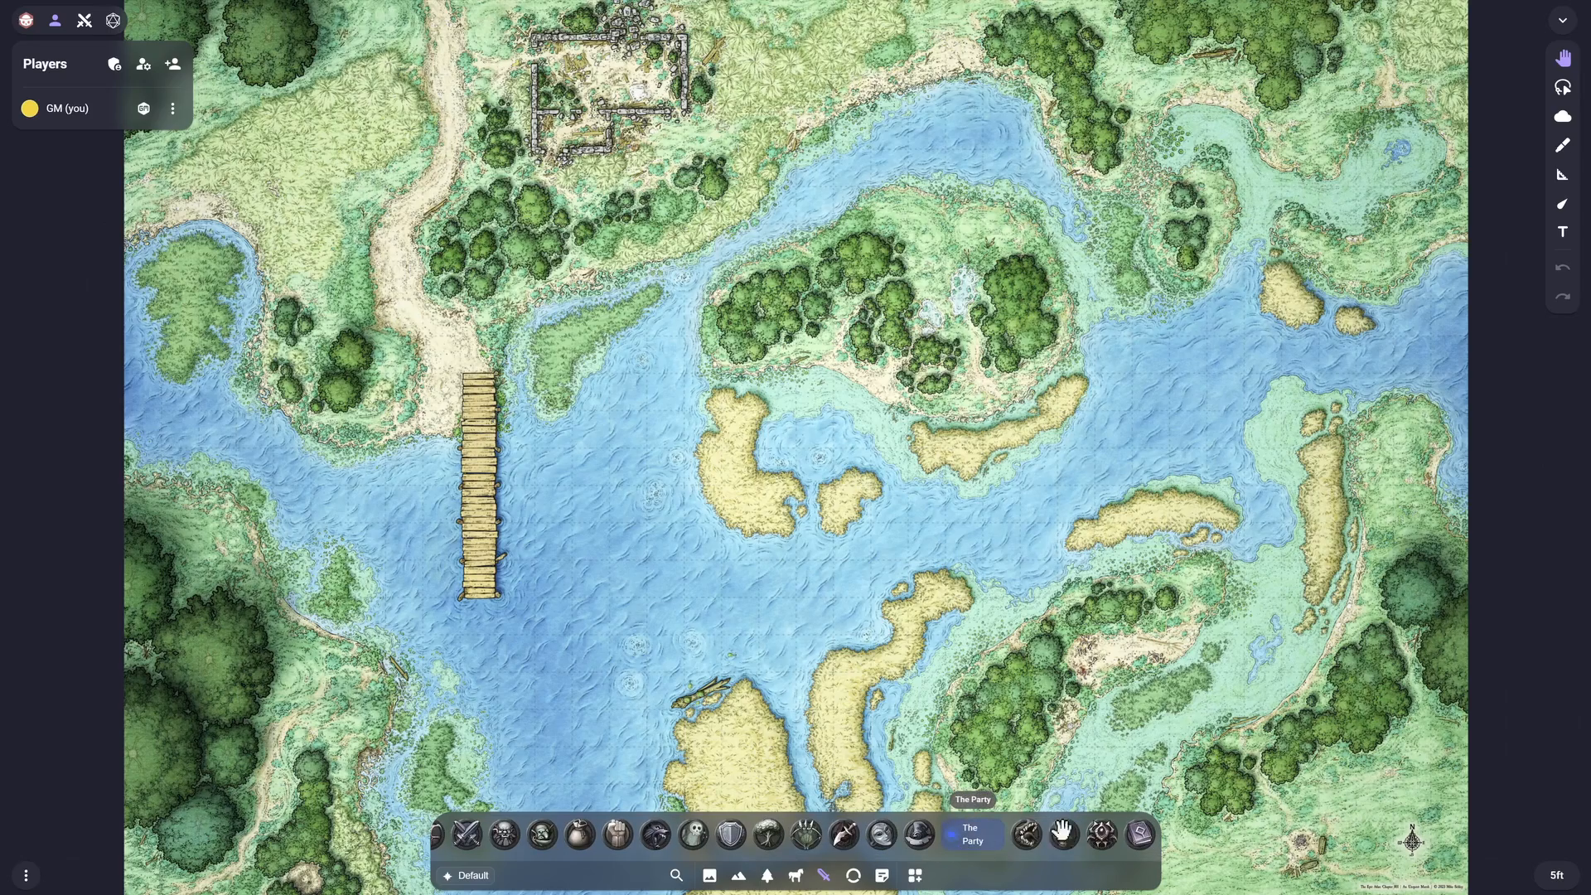
scroll(1375, 845, "up", 3)
scroll(1338, 841, "up", 3)
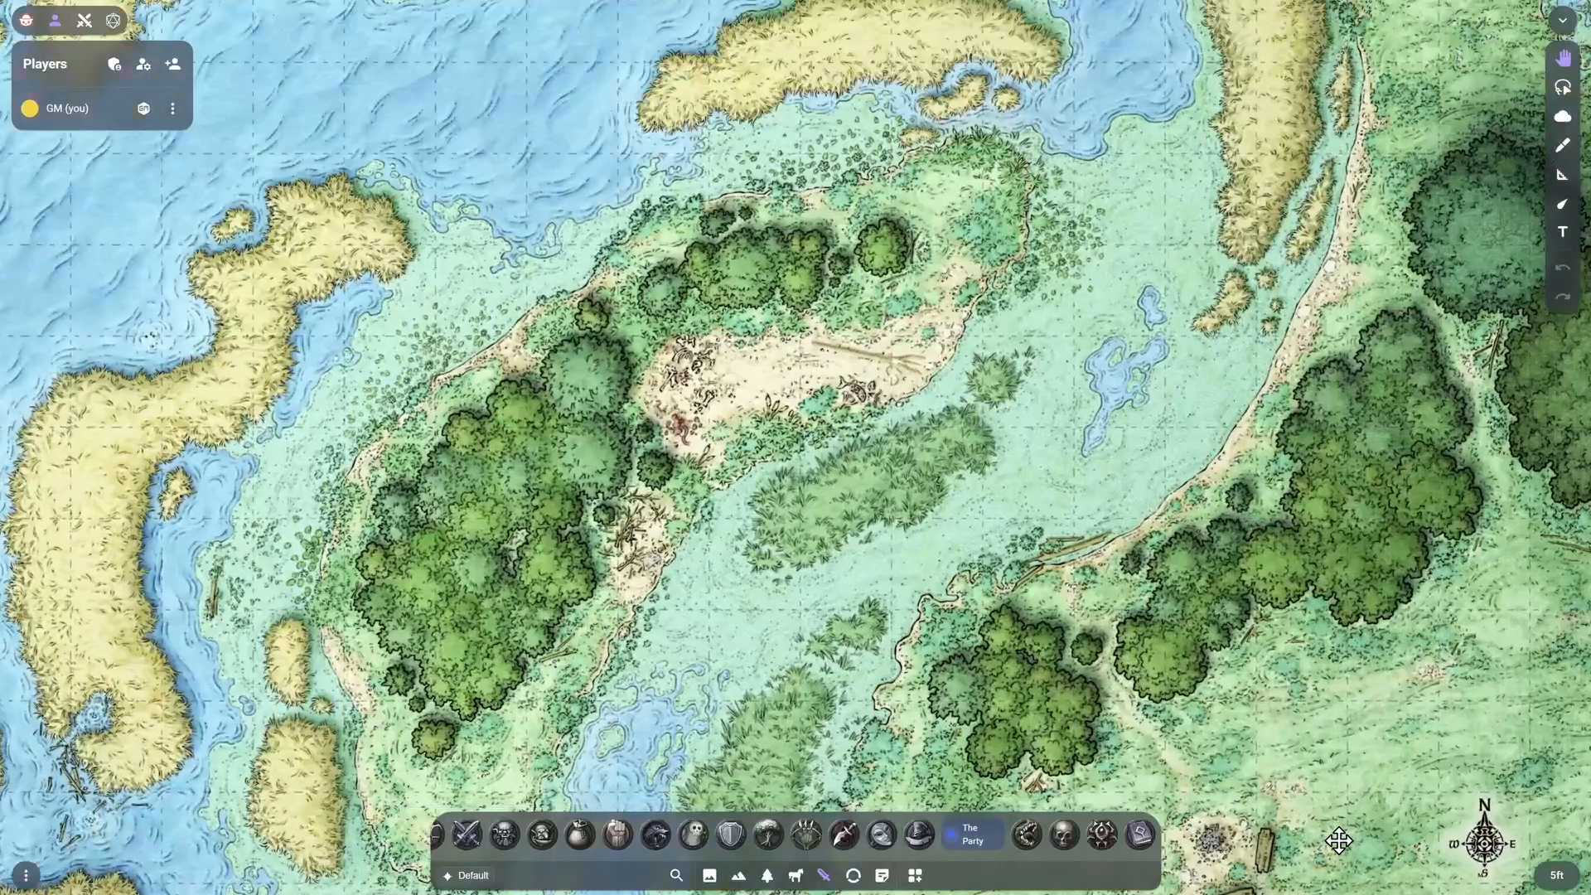
left_click_drag(1338, 841, 966, 540)
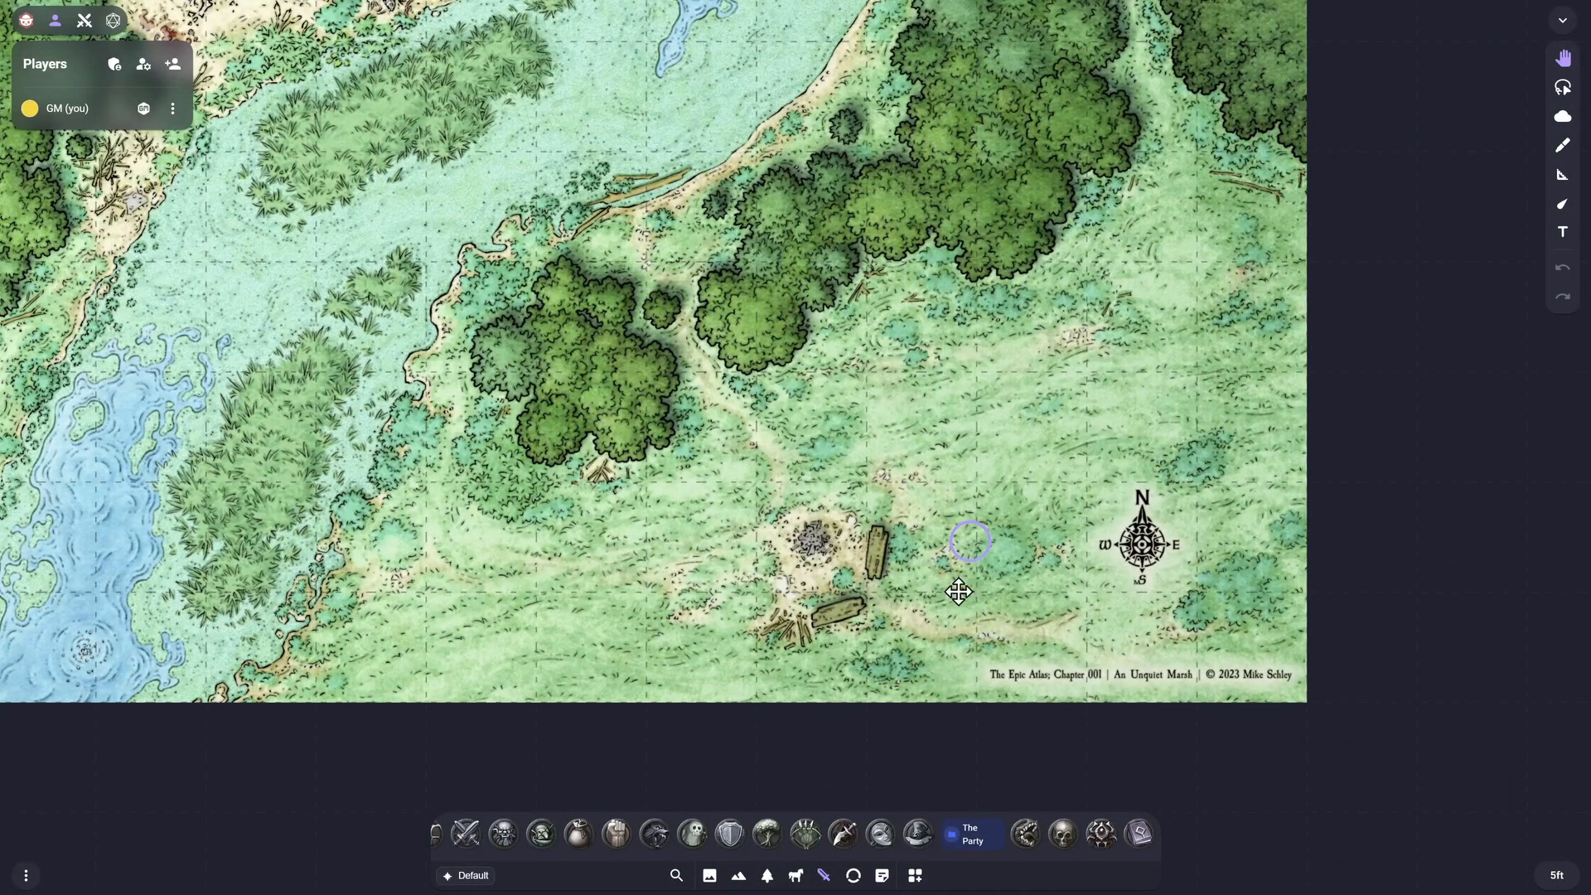
left_click(970, 844)
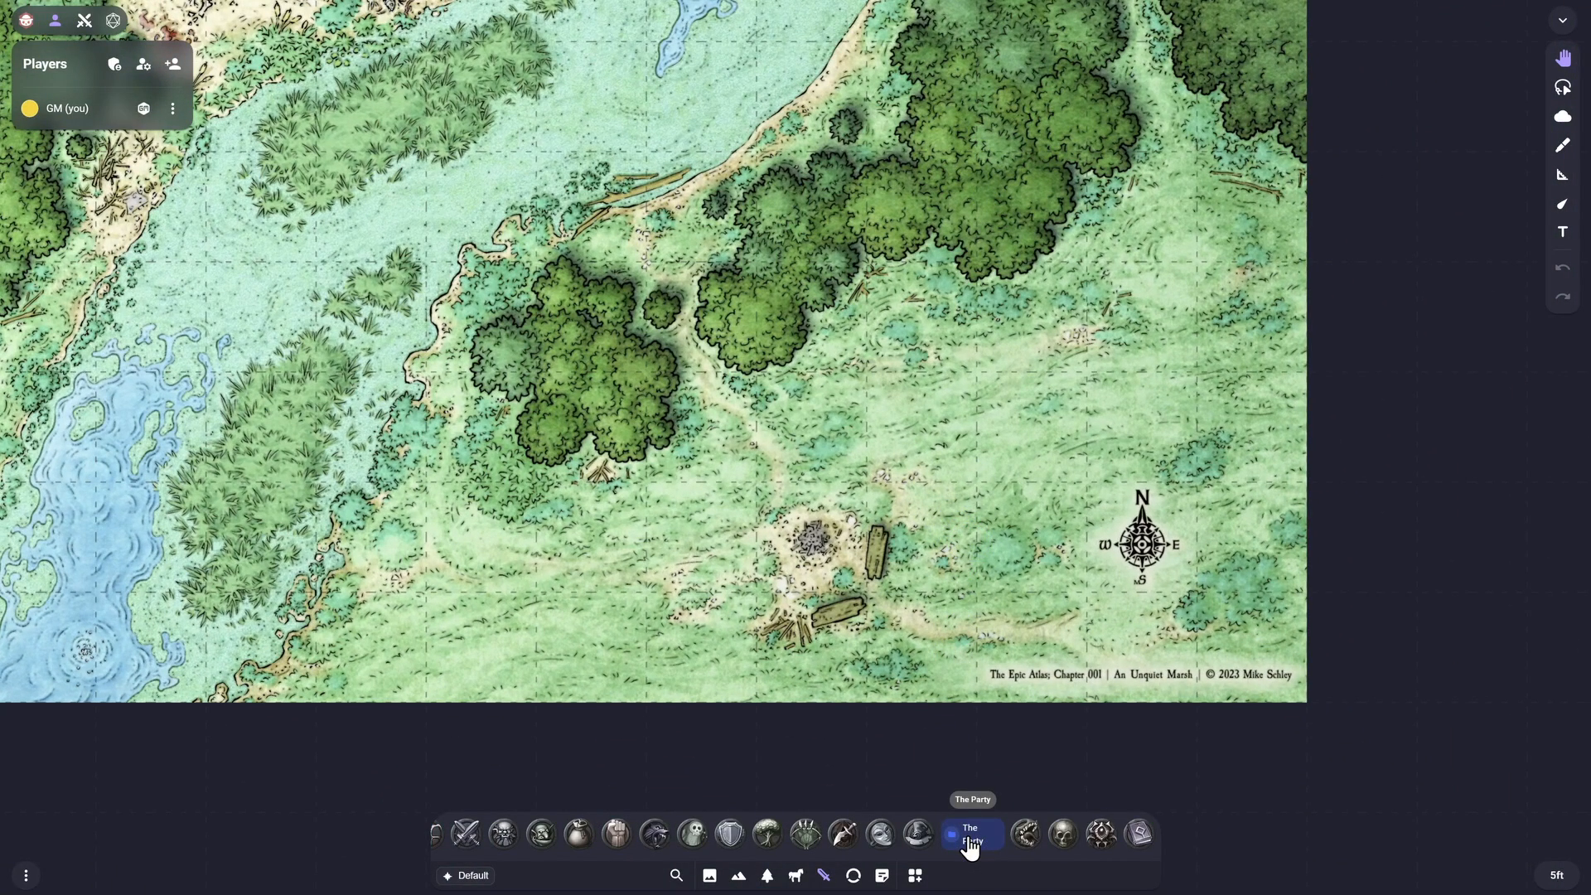
left_click_drag(970, 845, 915, 326)
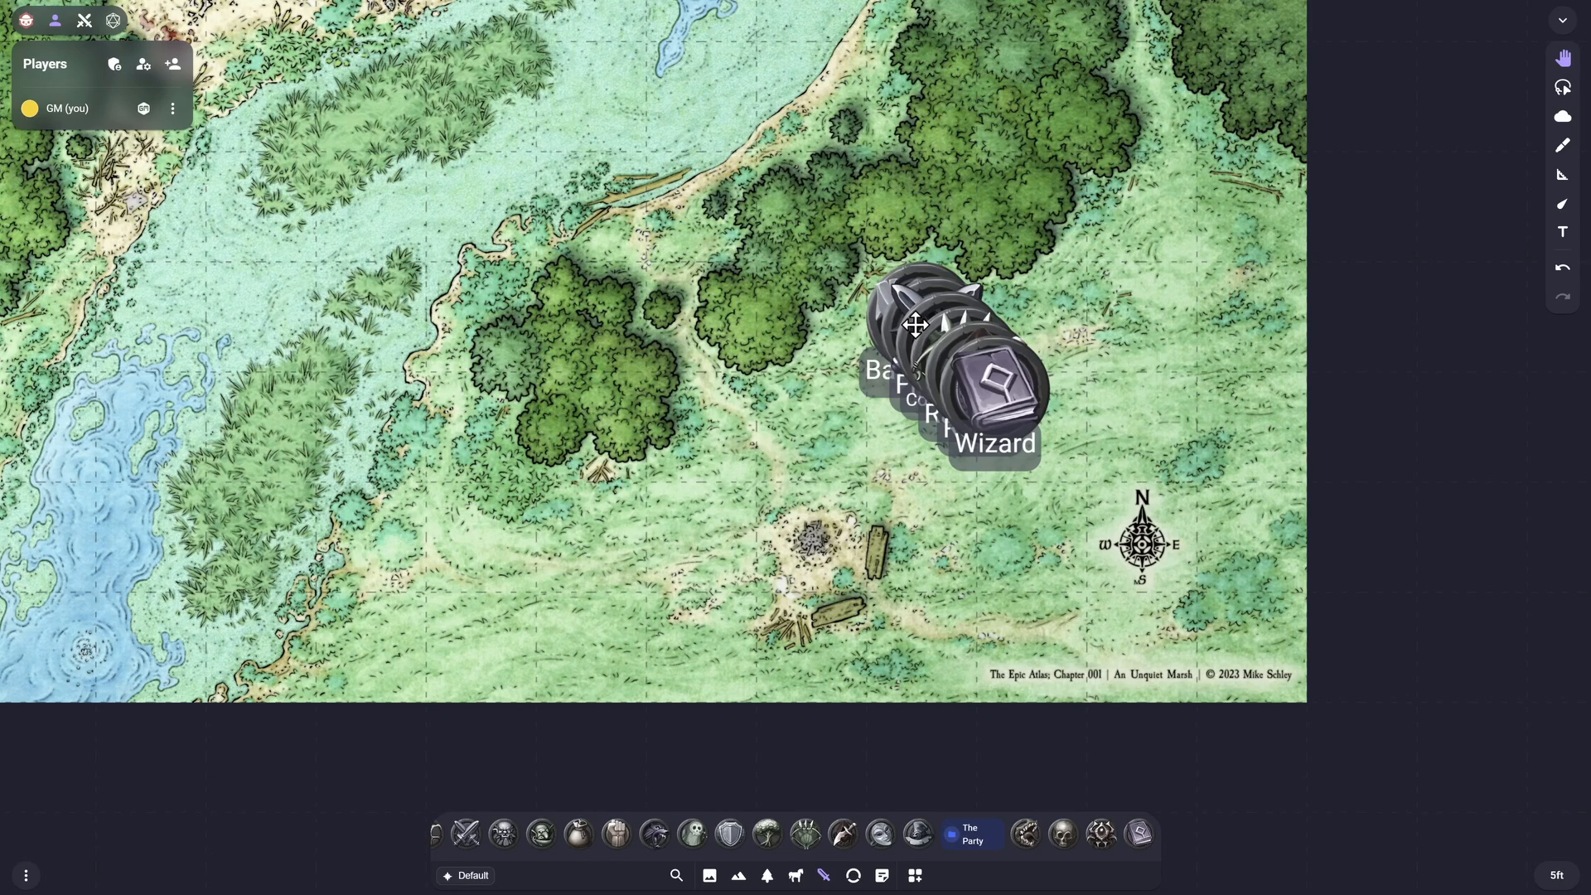
Spread the Wizard, Rogue, Ranger, Companion and Fighter tokens onto separate grid squares around the southeast campfire
left_click_drag(1001, 425, 1036, 675)
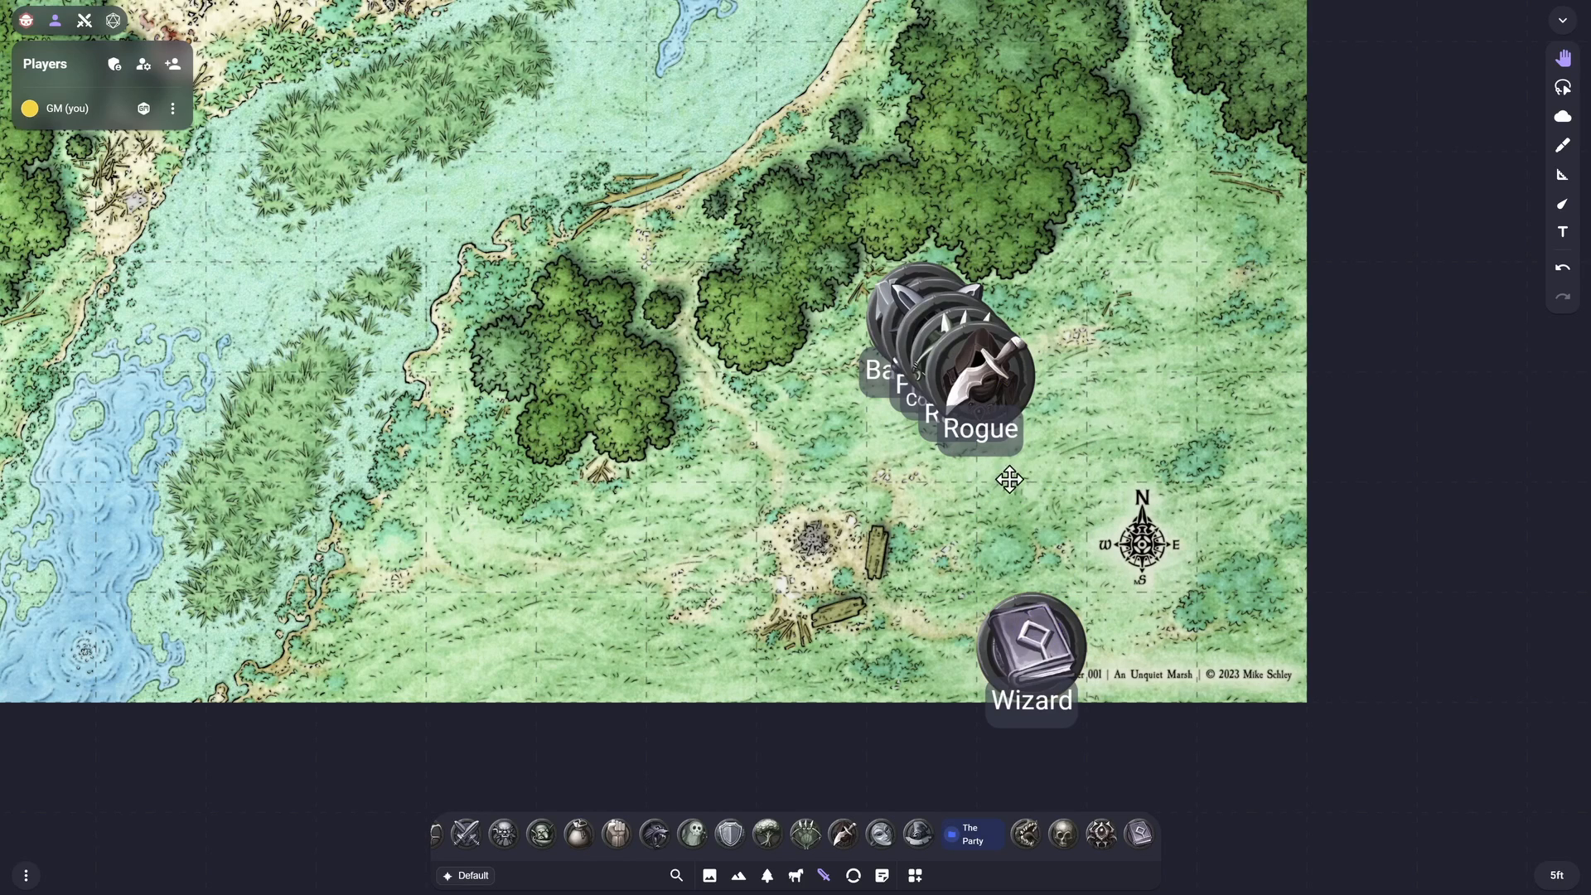
left_click_drag(998, 389, 943, 548)
left_click_drag(969, 365, 850, 433)
left_click_drag(929, 329, 1033, 316)
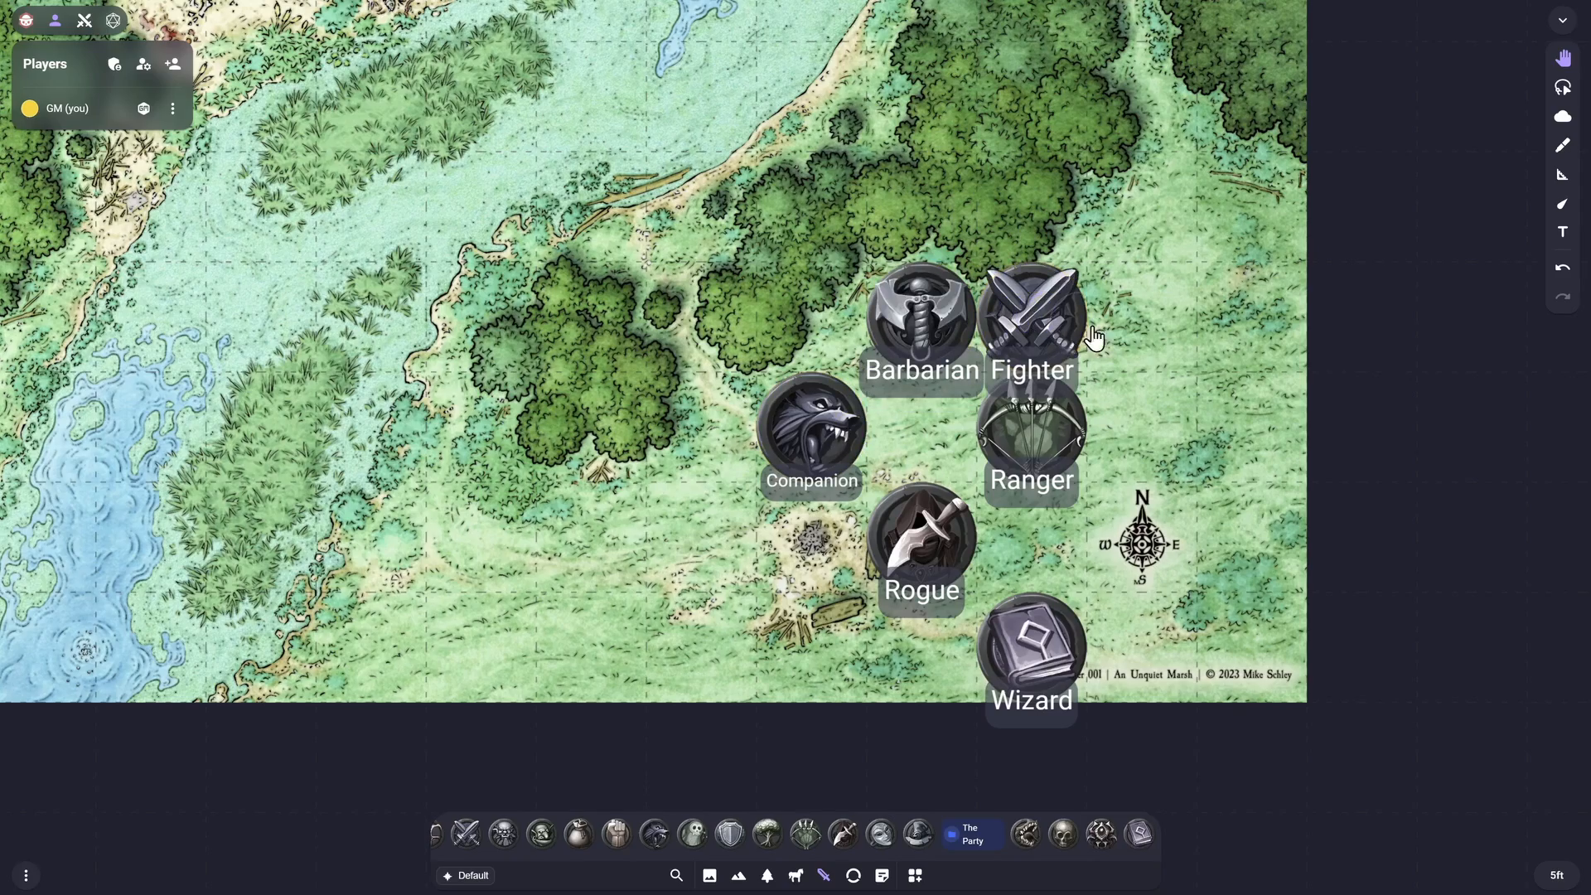
left_click(1196, 399)
scroll(1189, 406, "down", 6)
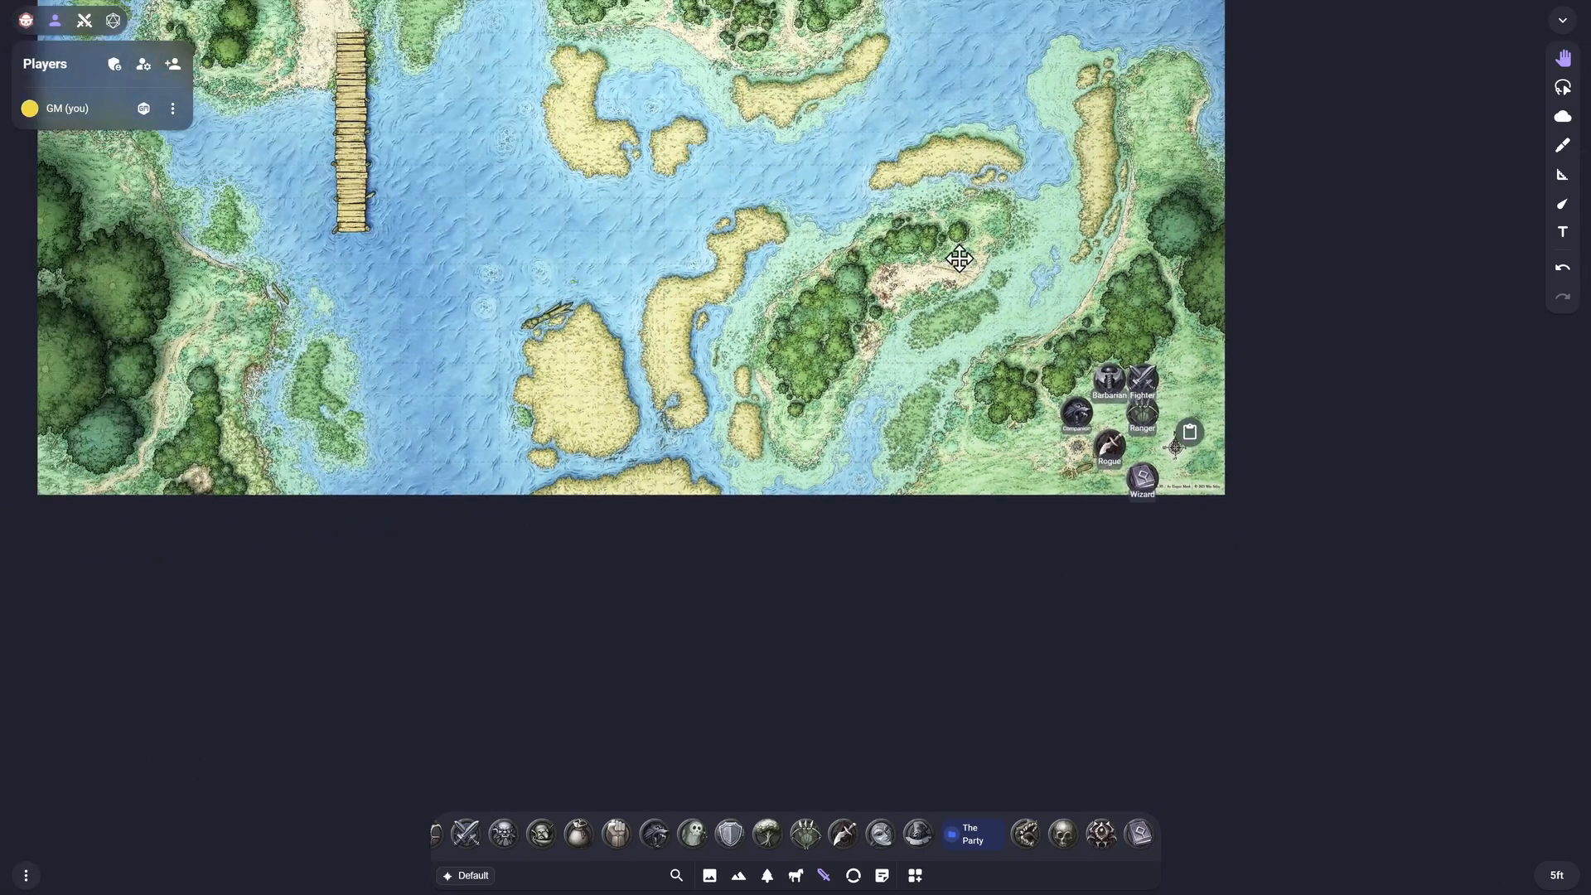
left_click_drag(960, 258, 1148, 574)
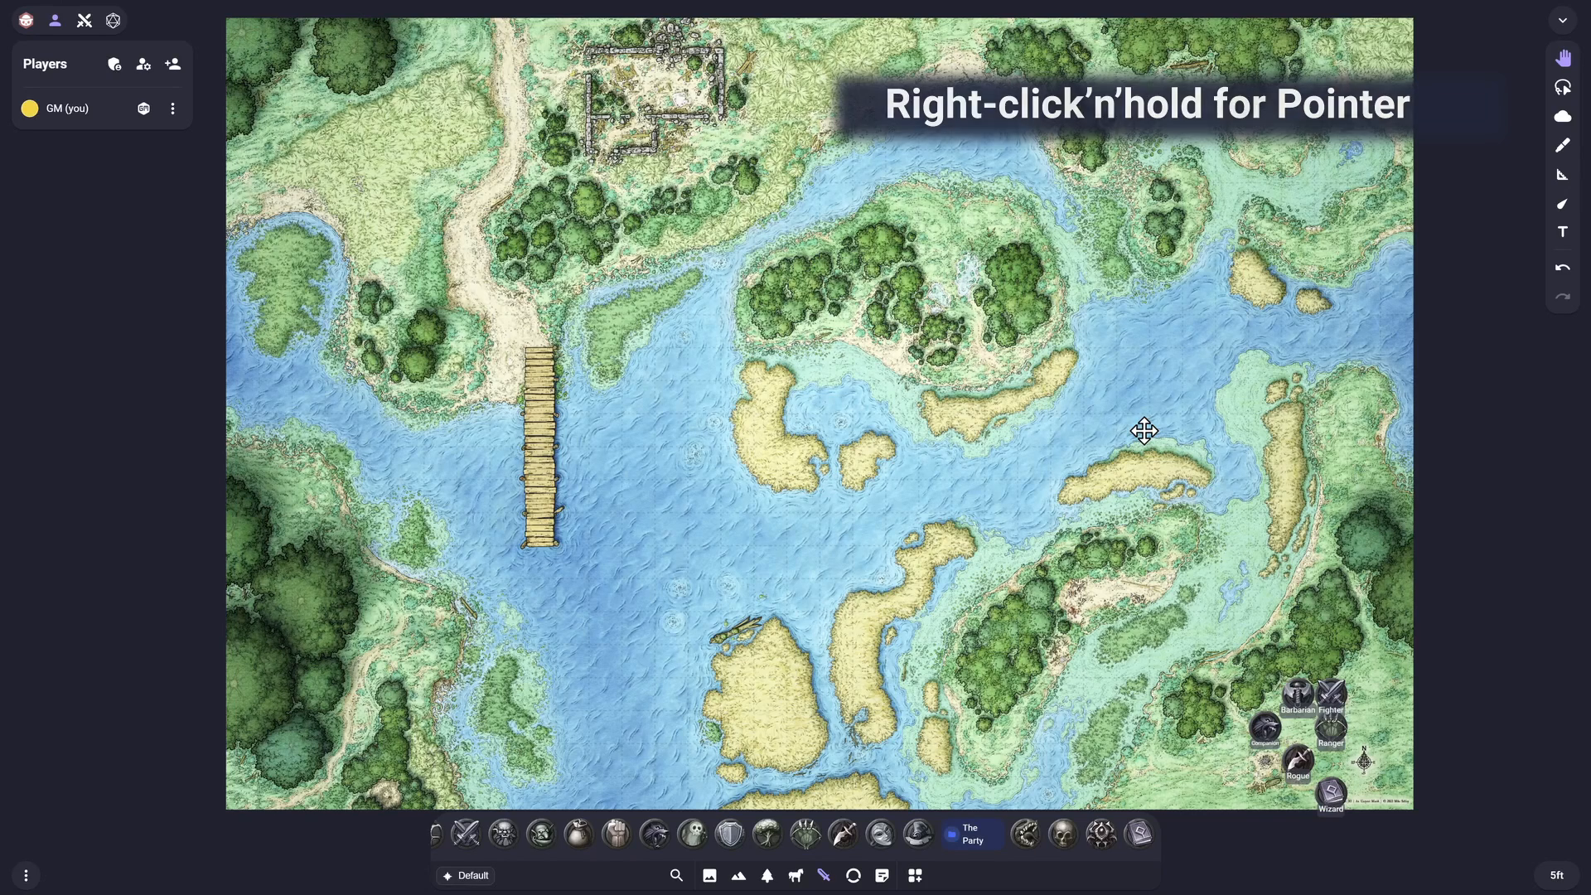
Point at the river in the middle of the map, and change the GM player's colour to red
left_click(1562, 203)
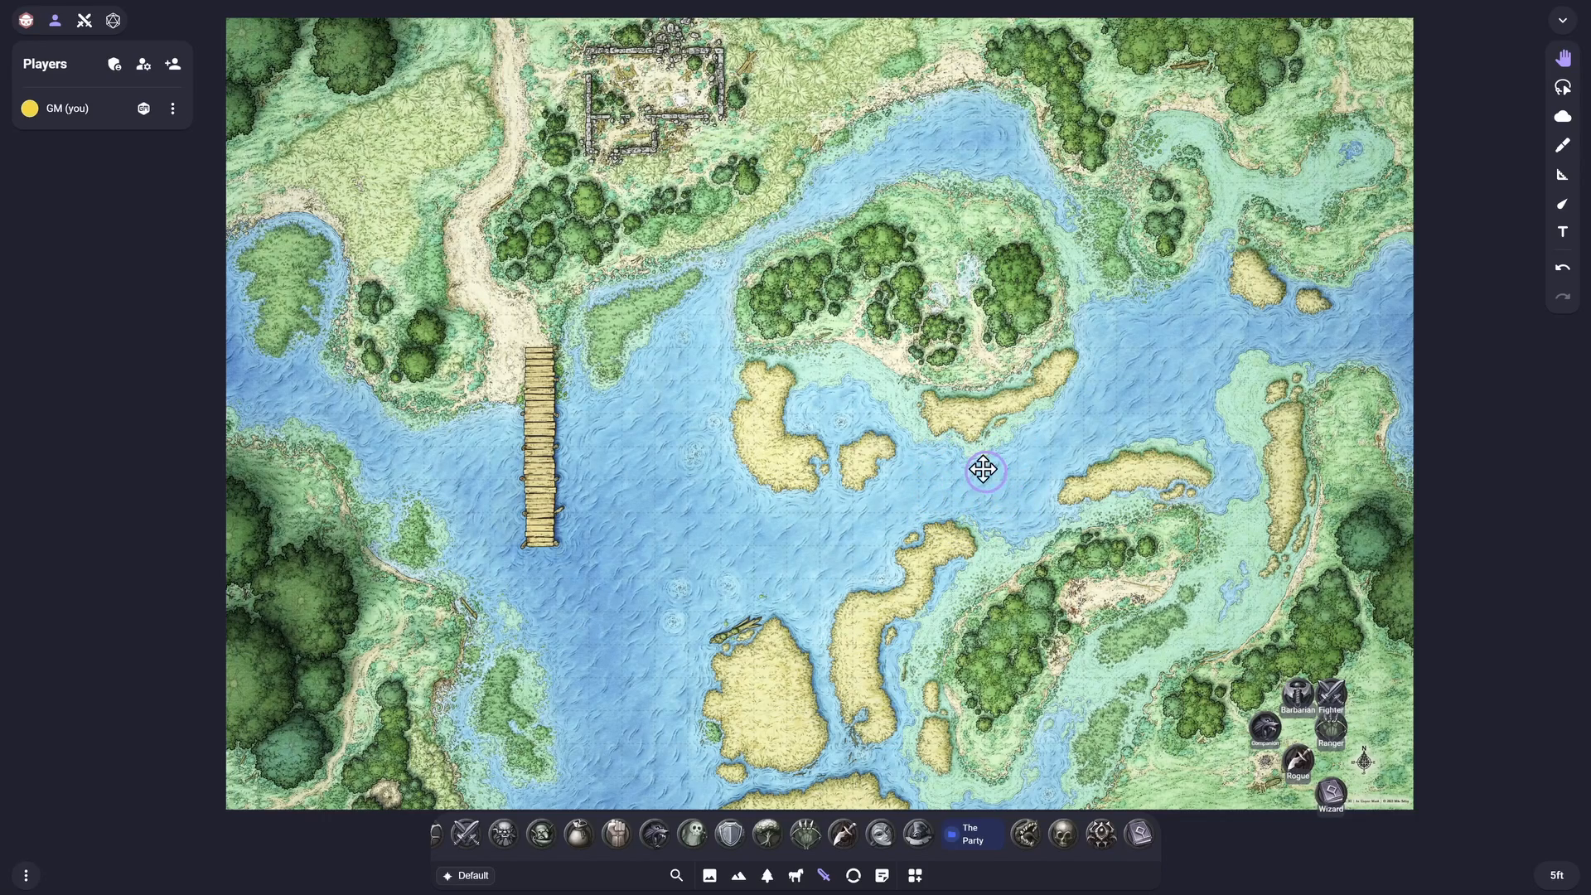
mouse_move(969, 483)
left_mouse_down()
mouse_move(948, 479)
mouse_move(977, 493)
mouse_move(965, 487)
left_mouse_up()
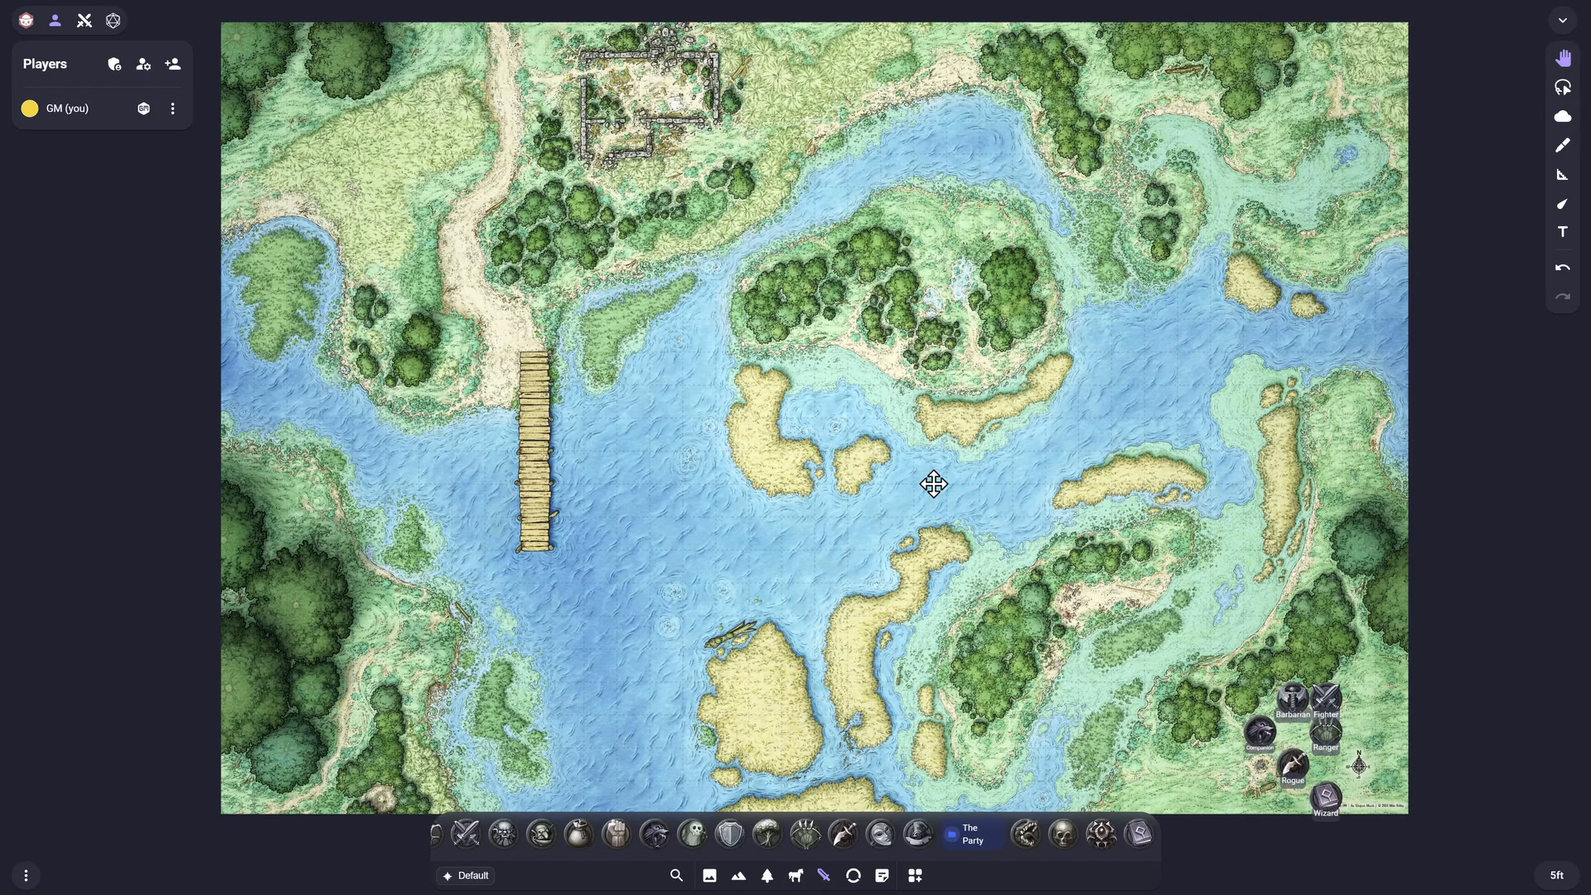
left_click(28, 110)
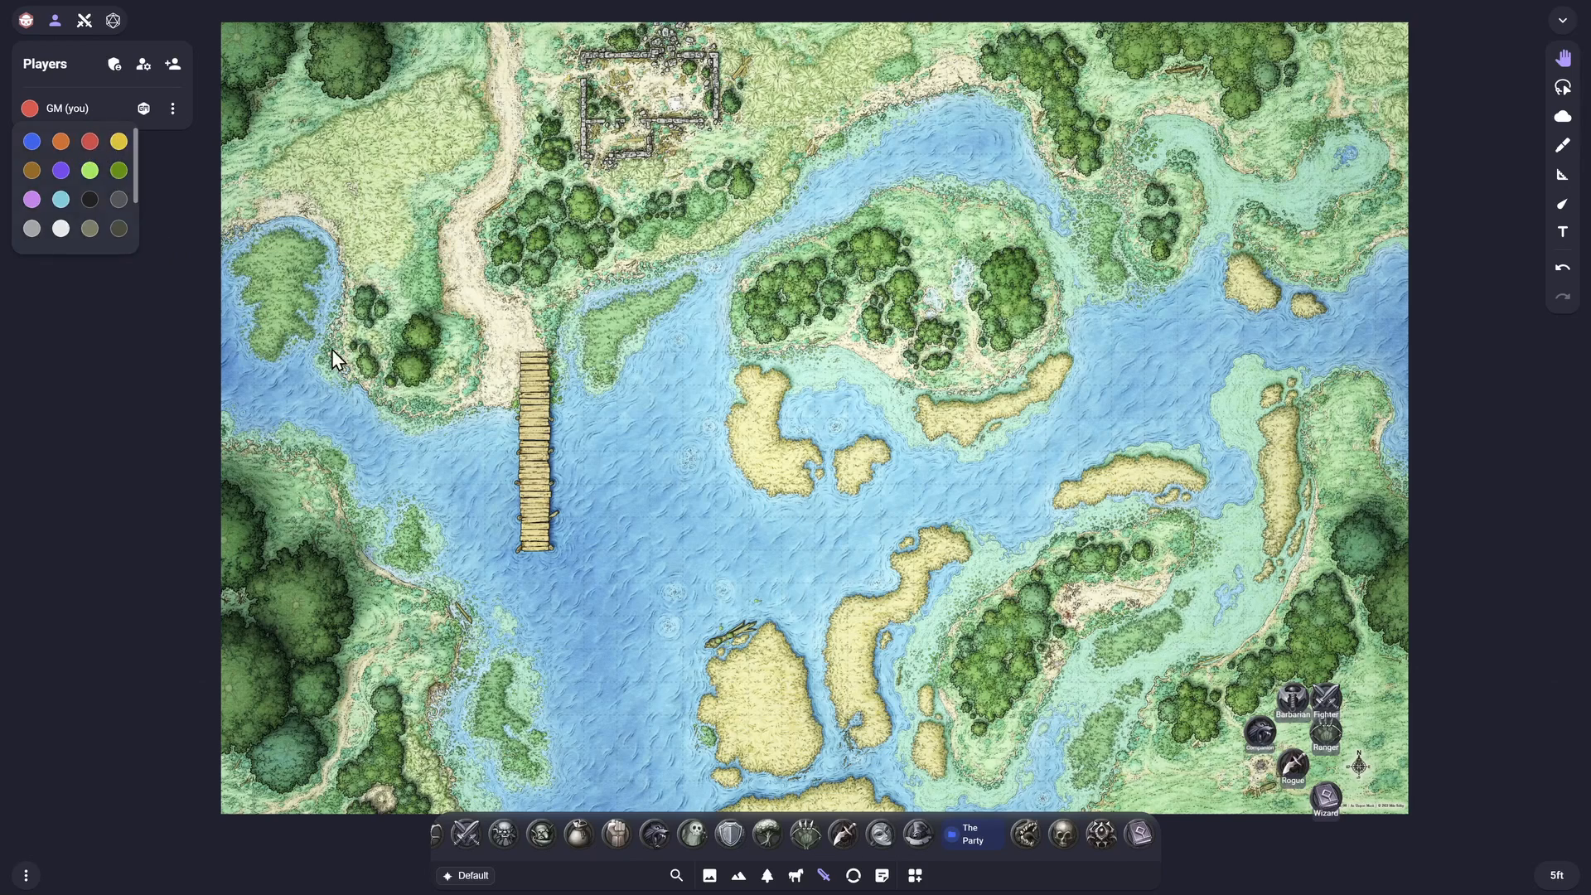
left_click(752, 551)
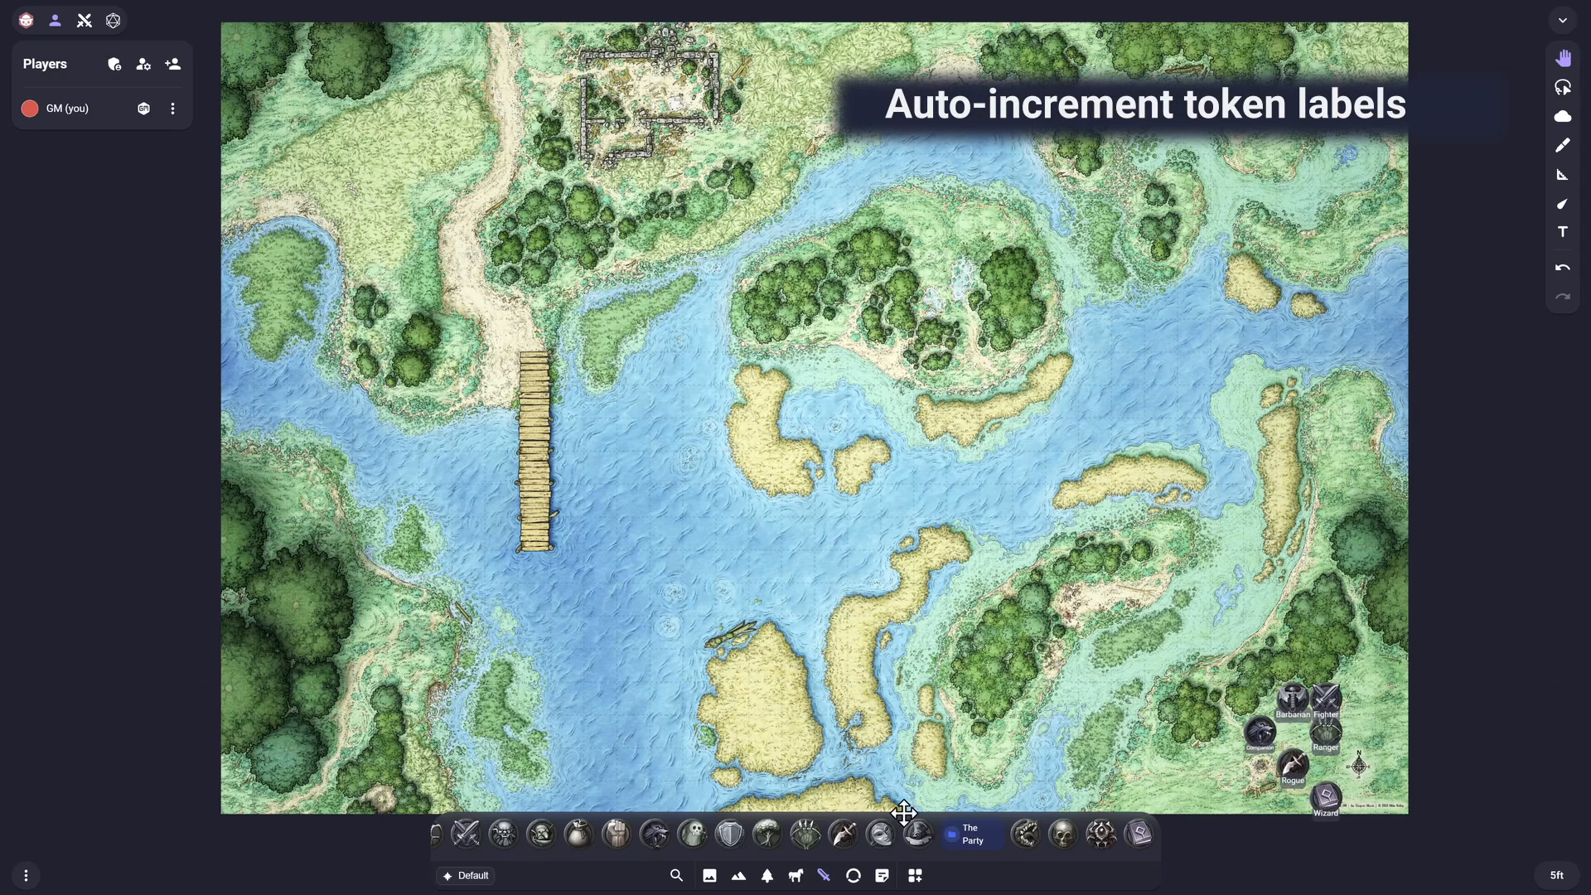
Place a Goblin token on the north end of the wooden dock
scroll(879, 832, "up", 5)
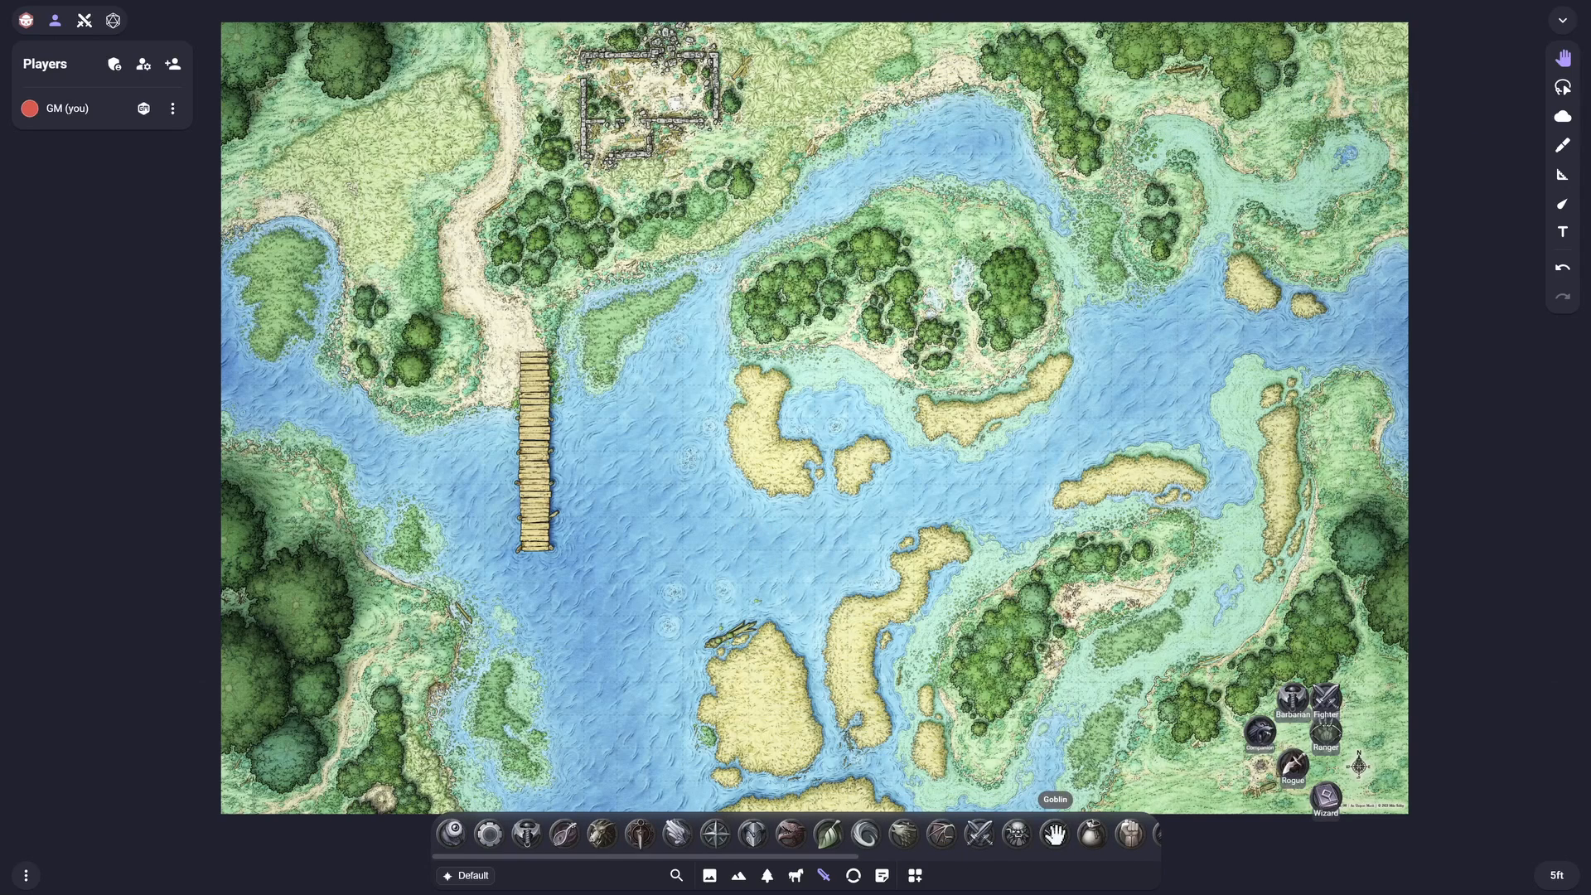
left_click_drag(1054, 832, 534, 370)
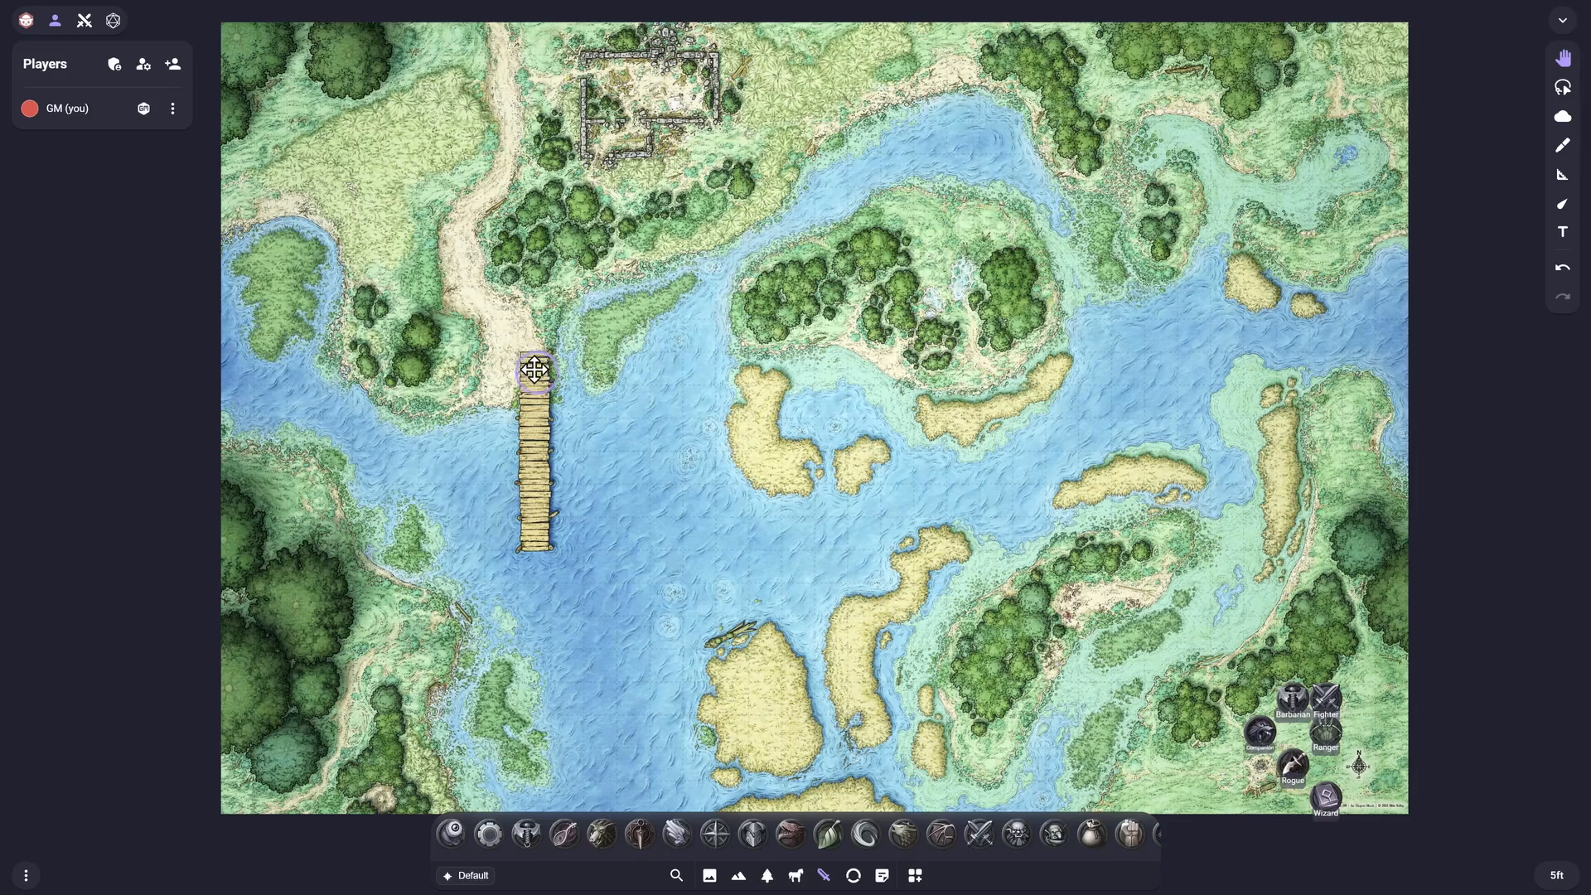
scroll(534, 371, "up", 8)
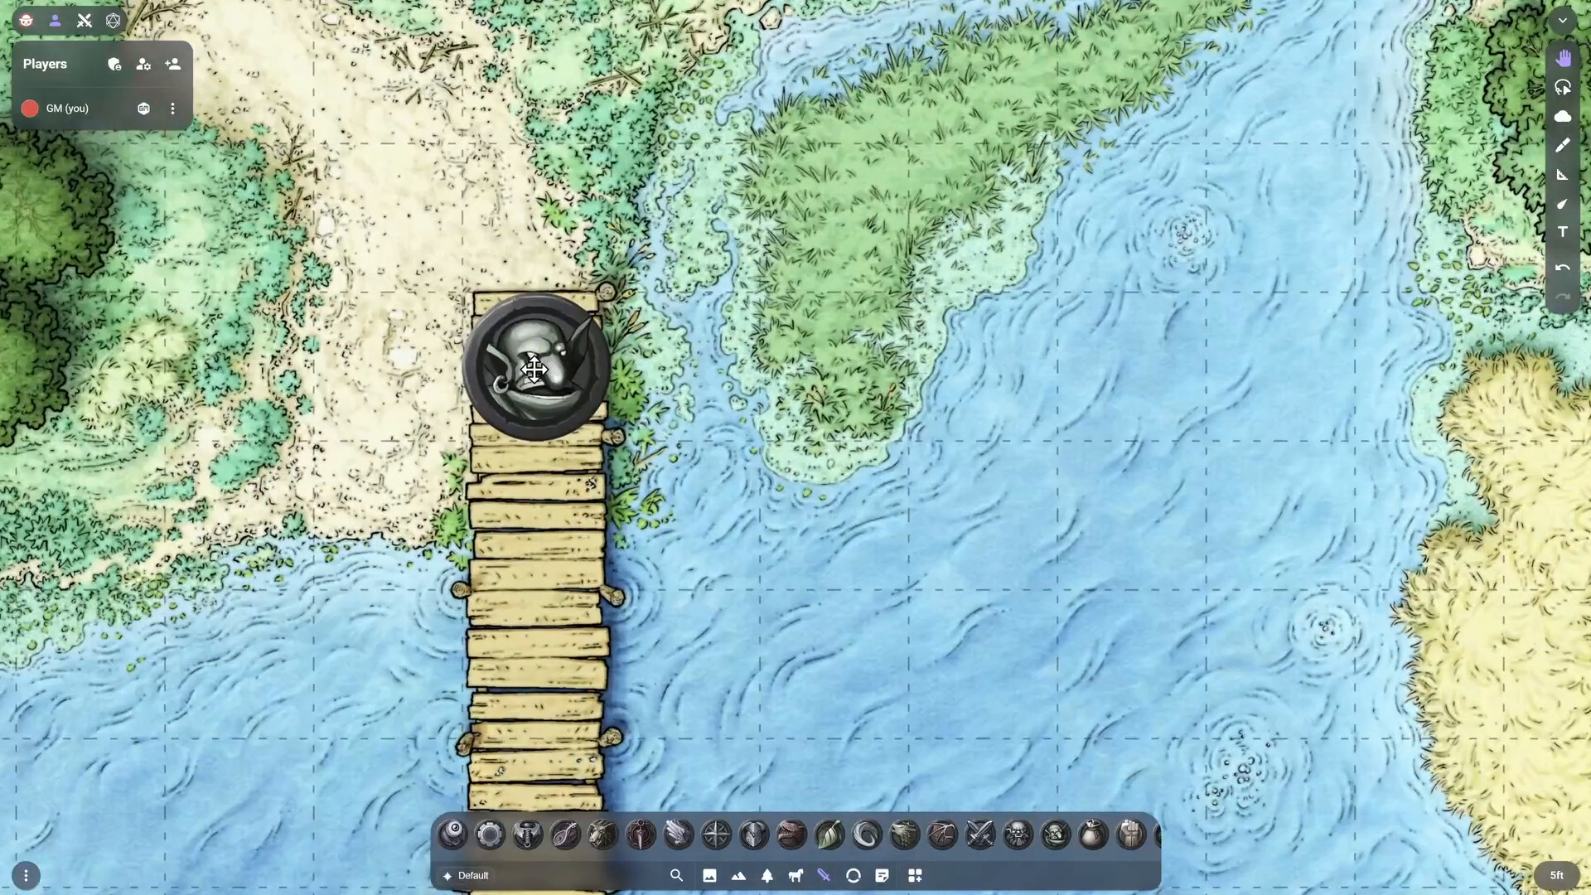
Add the text label "Goblin 1" to the goblin token on the dock
left_click(556, 389)
left_click(564, 461)
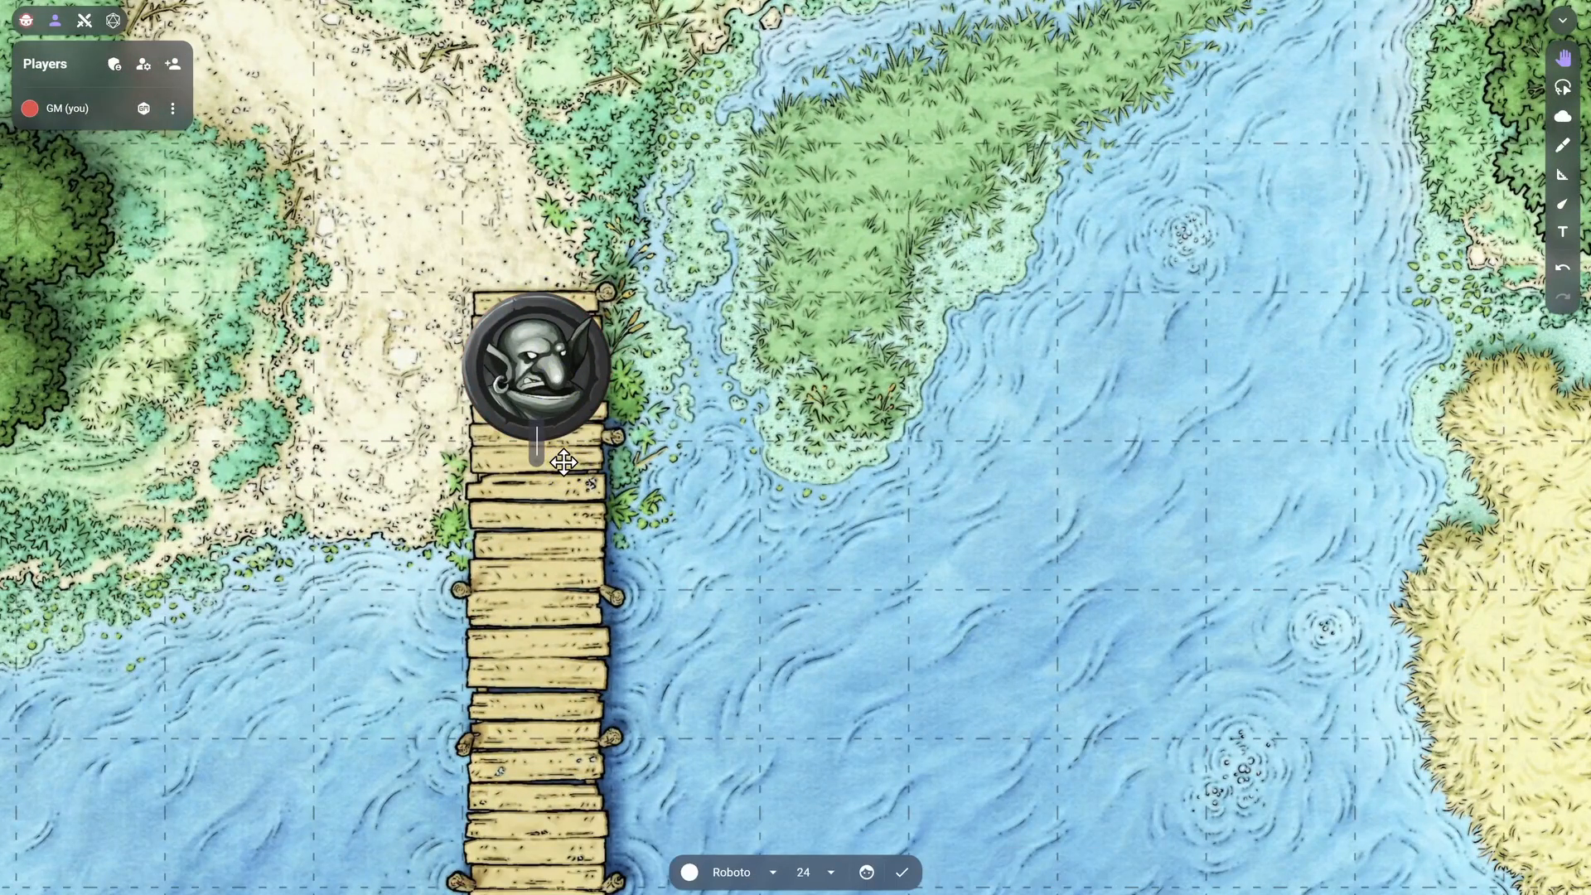
key("shift")
type("Goblin 1")
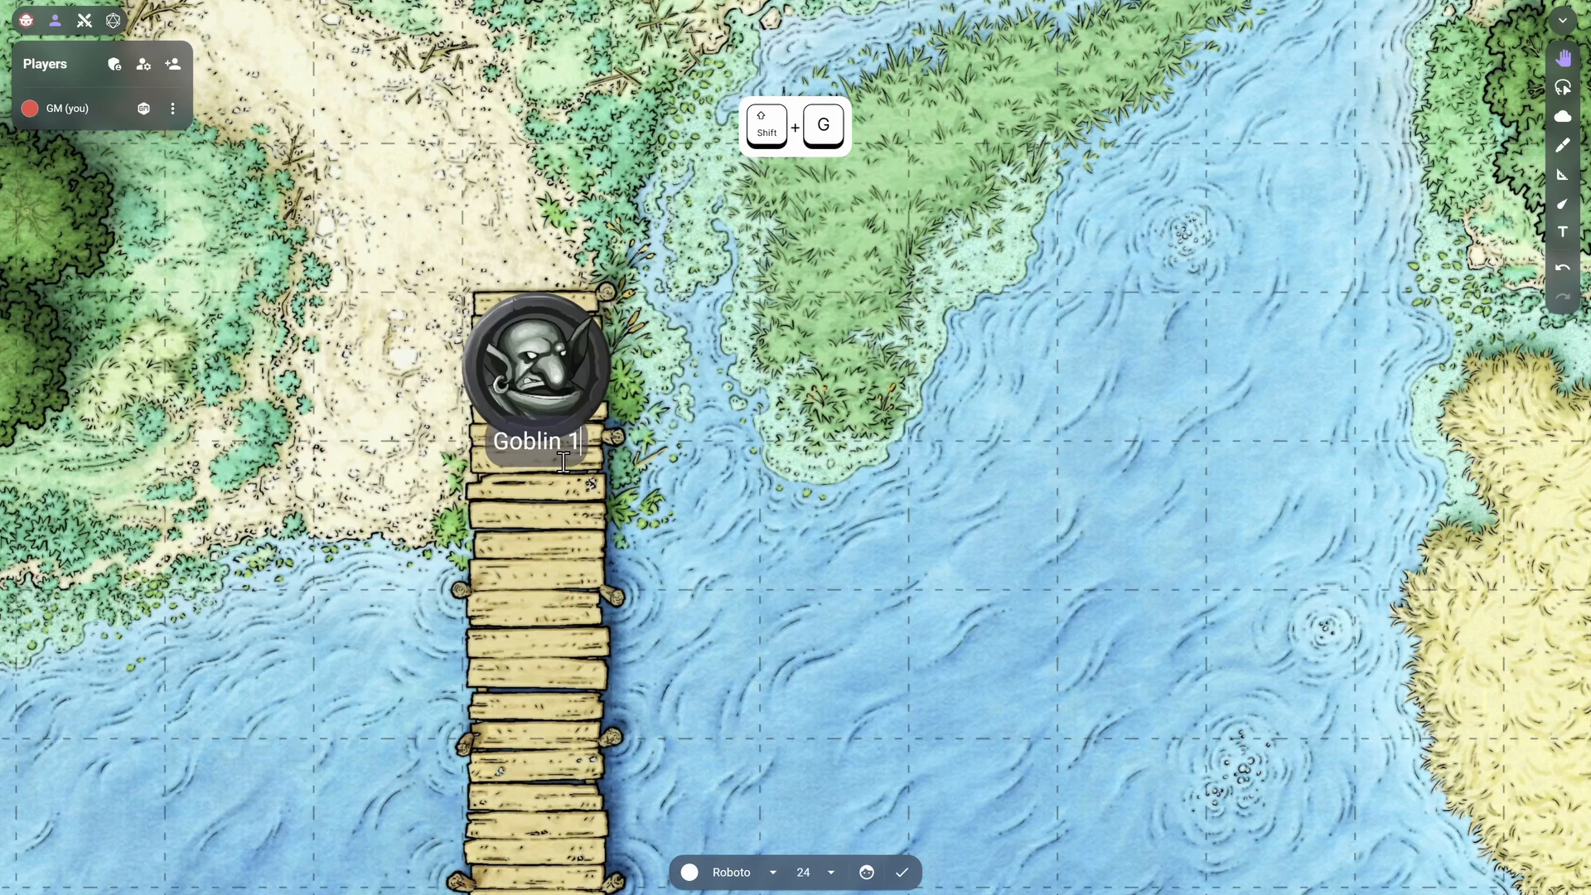
left_click(728, 481)
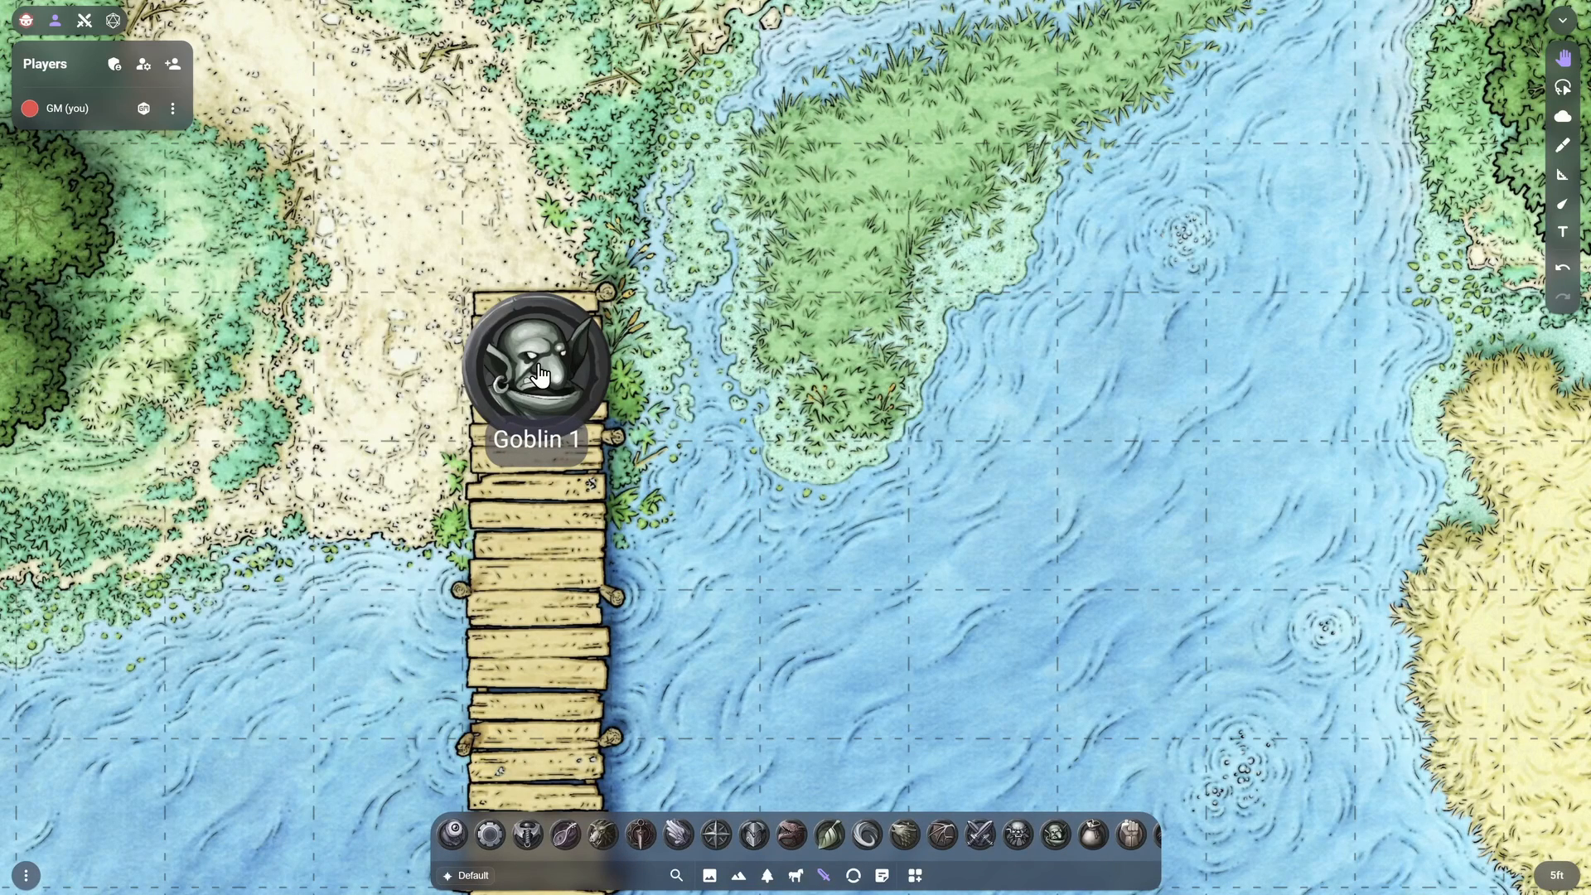
Duplicate the labelled goblin onto the grassy islet east of the dock and two spots on the wooded island's southern shore
key("alt")
left_click_drag(540, 377, 1013, 141)
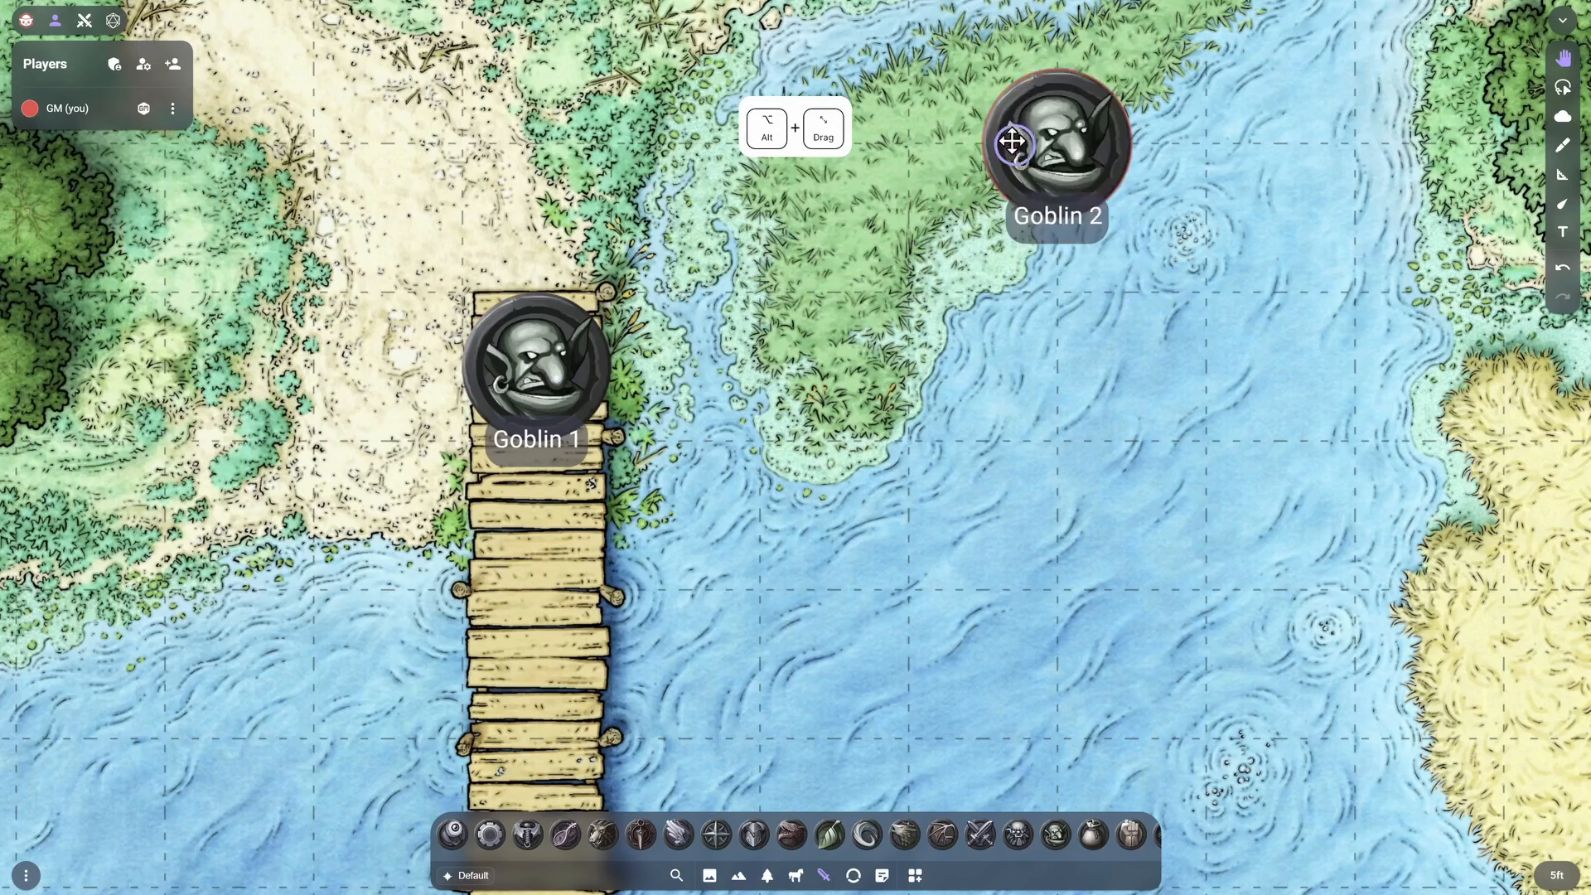
scroll(1016, 539, "down", 5)
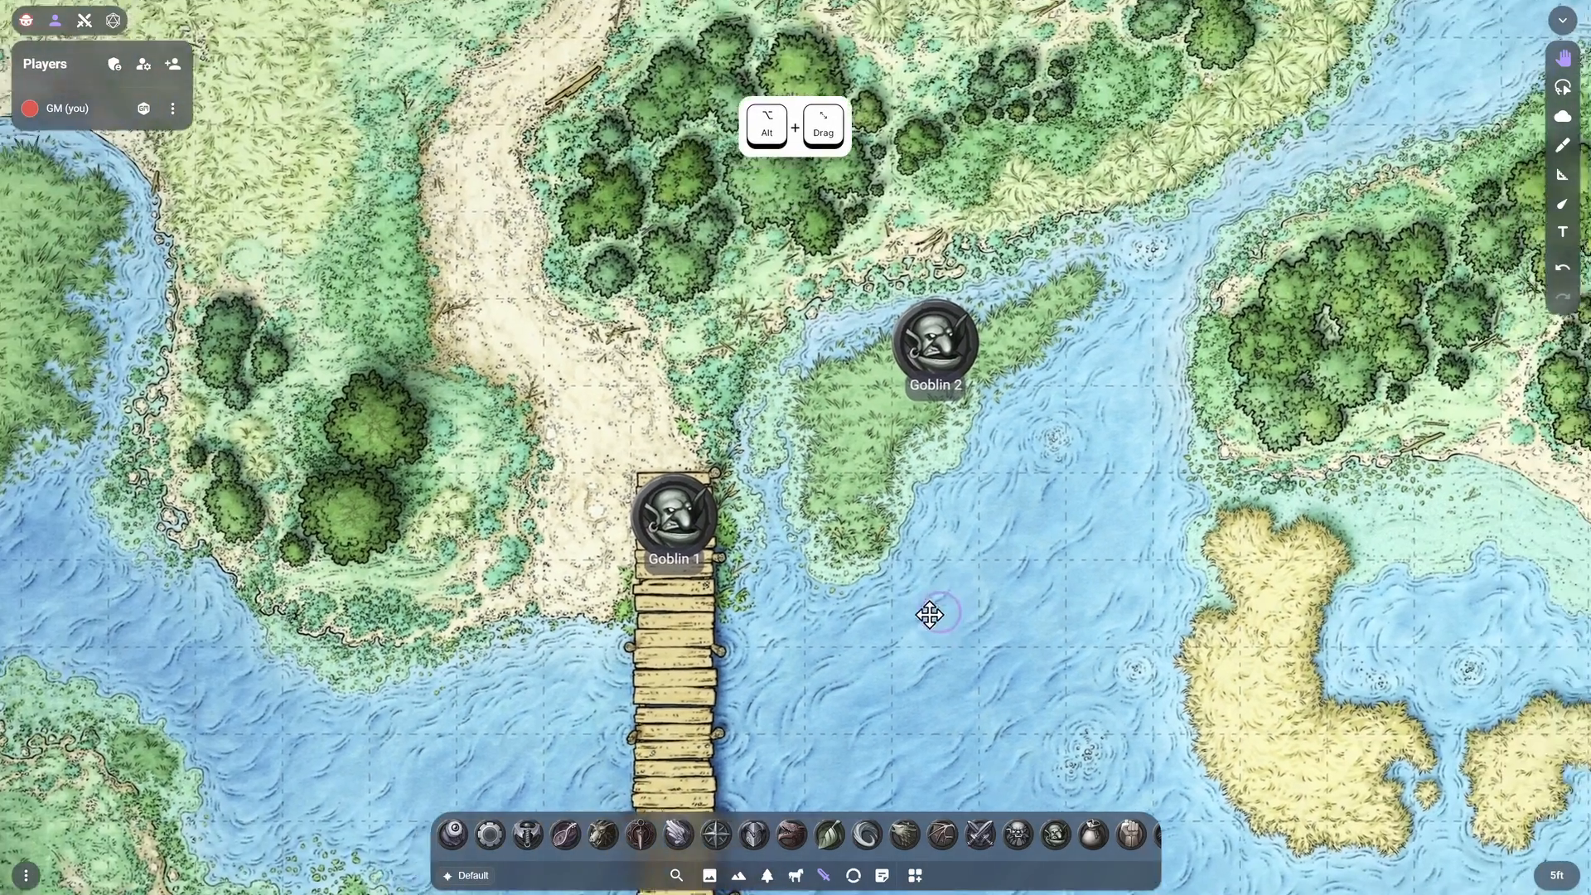
left_click_drag(929, 615, 879, 641)
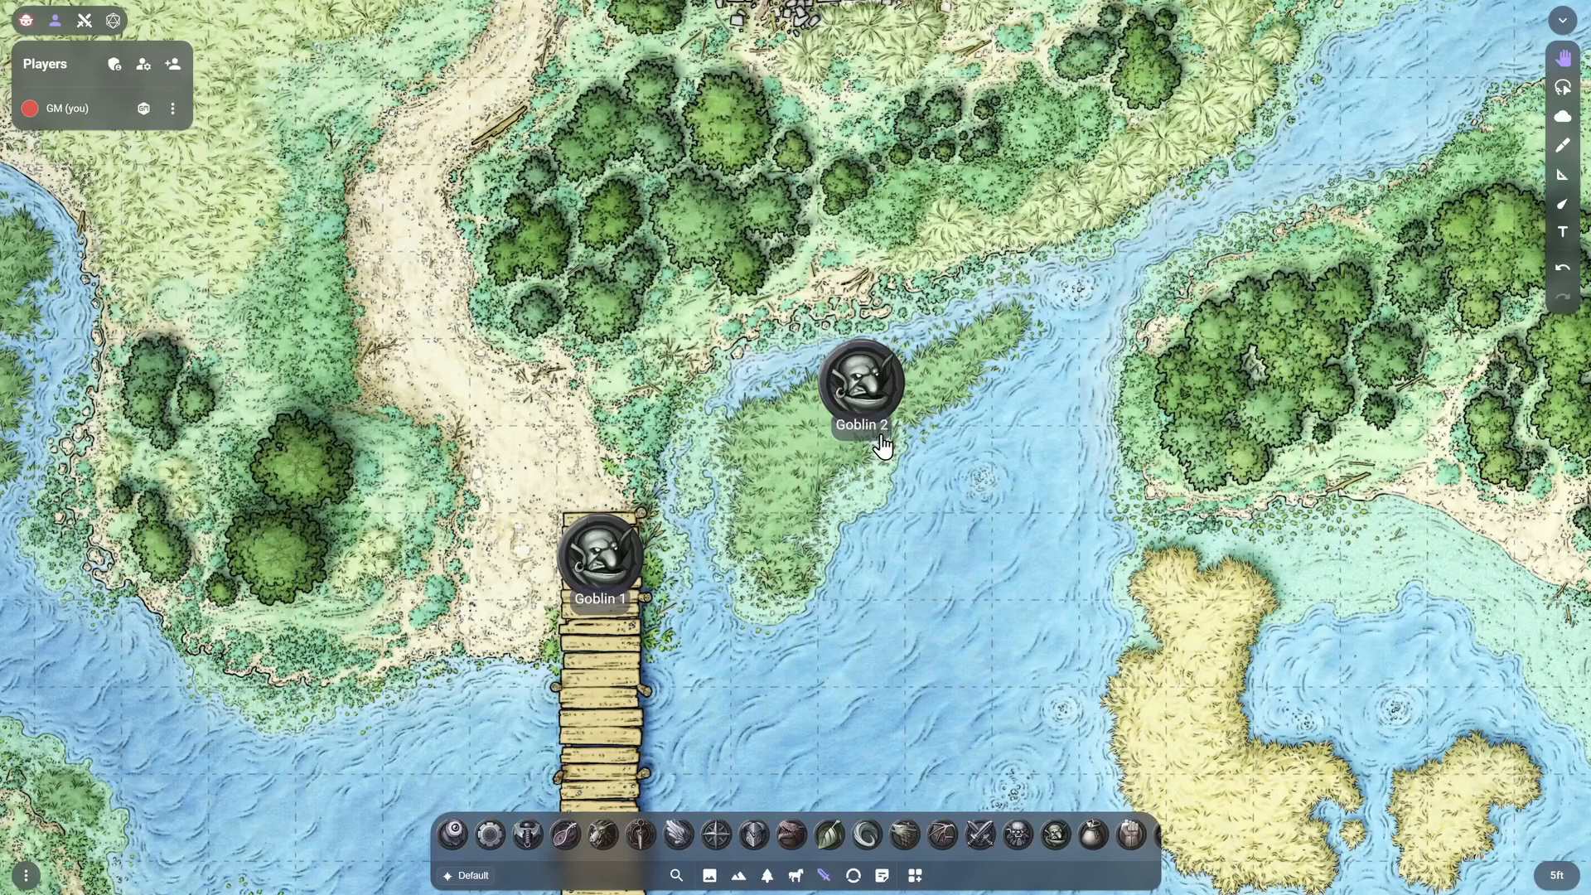
left_click_drag(928, 559, 487, 521)
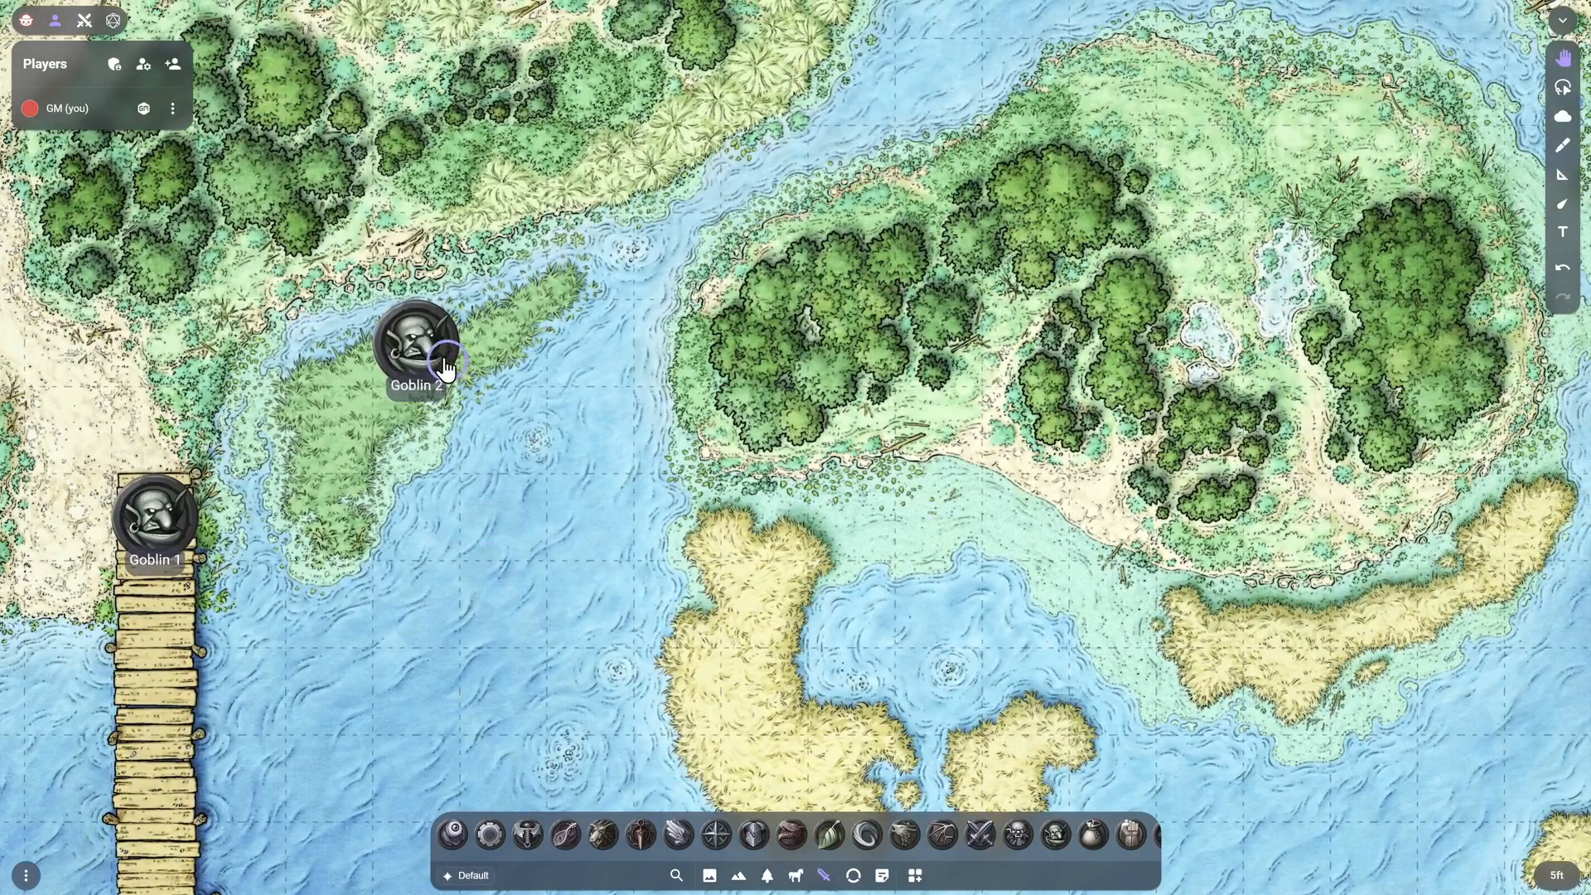
left_click_drag(444, 364, 1365, 511, "alt")
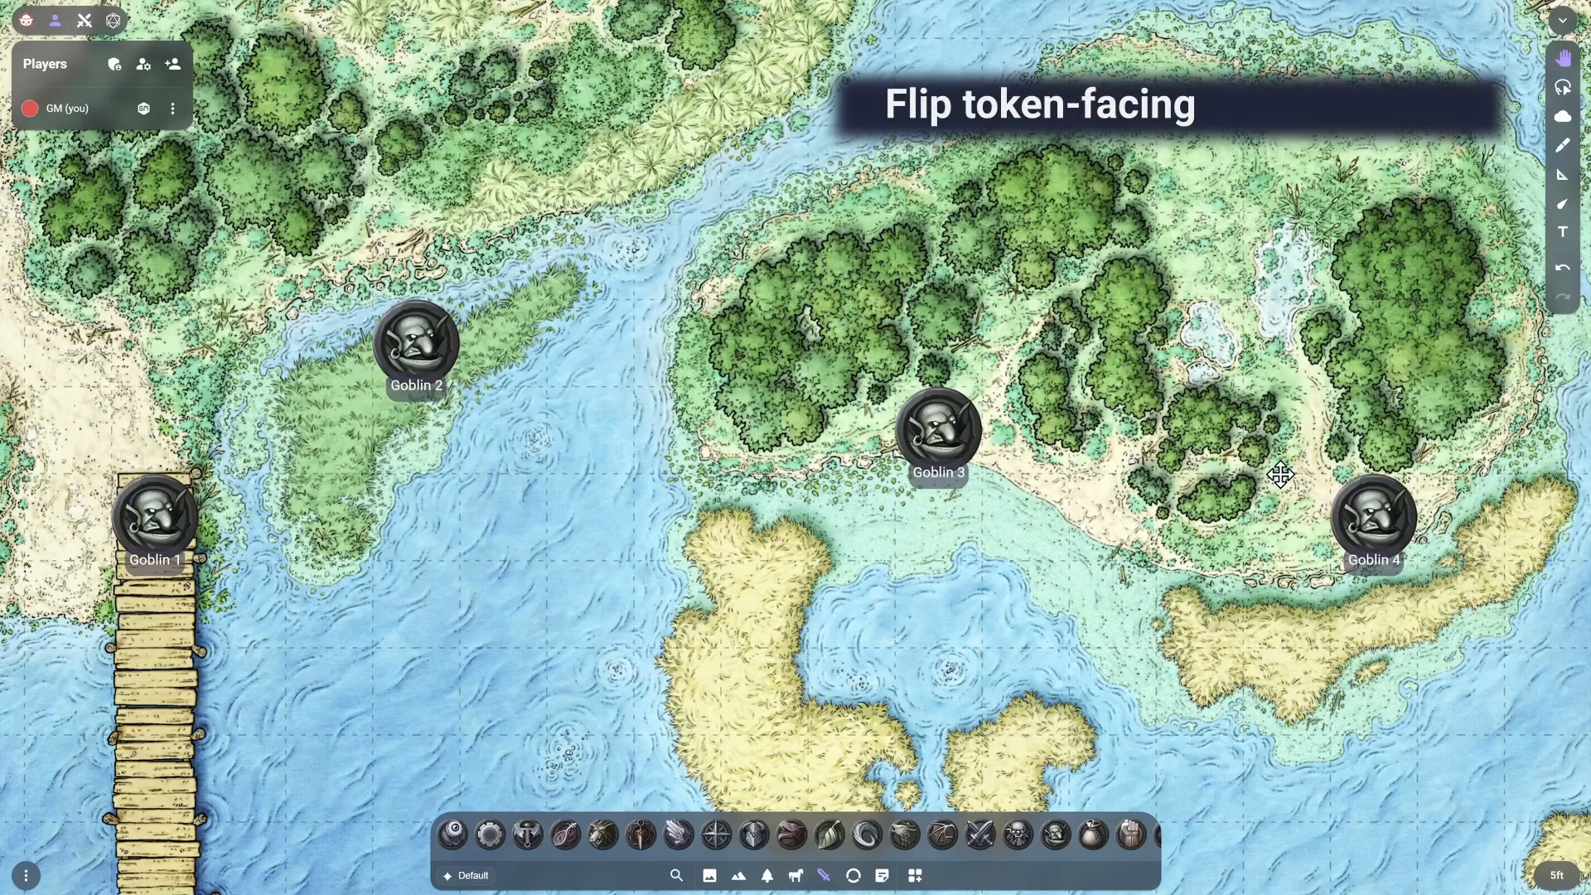
Flip the Goblin 3 token horizontally so that it faces the opposite way
scroll(1280, 474, "down", 2)
left_click_drag(1220, 545, 1175, 489)
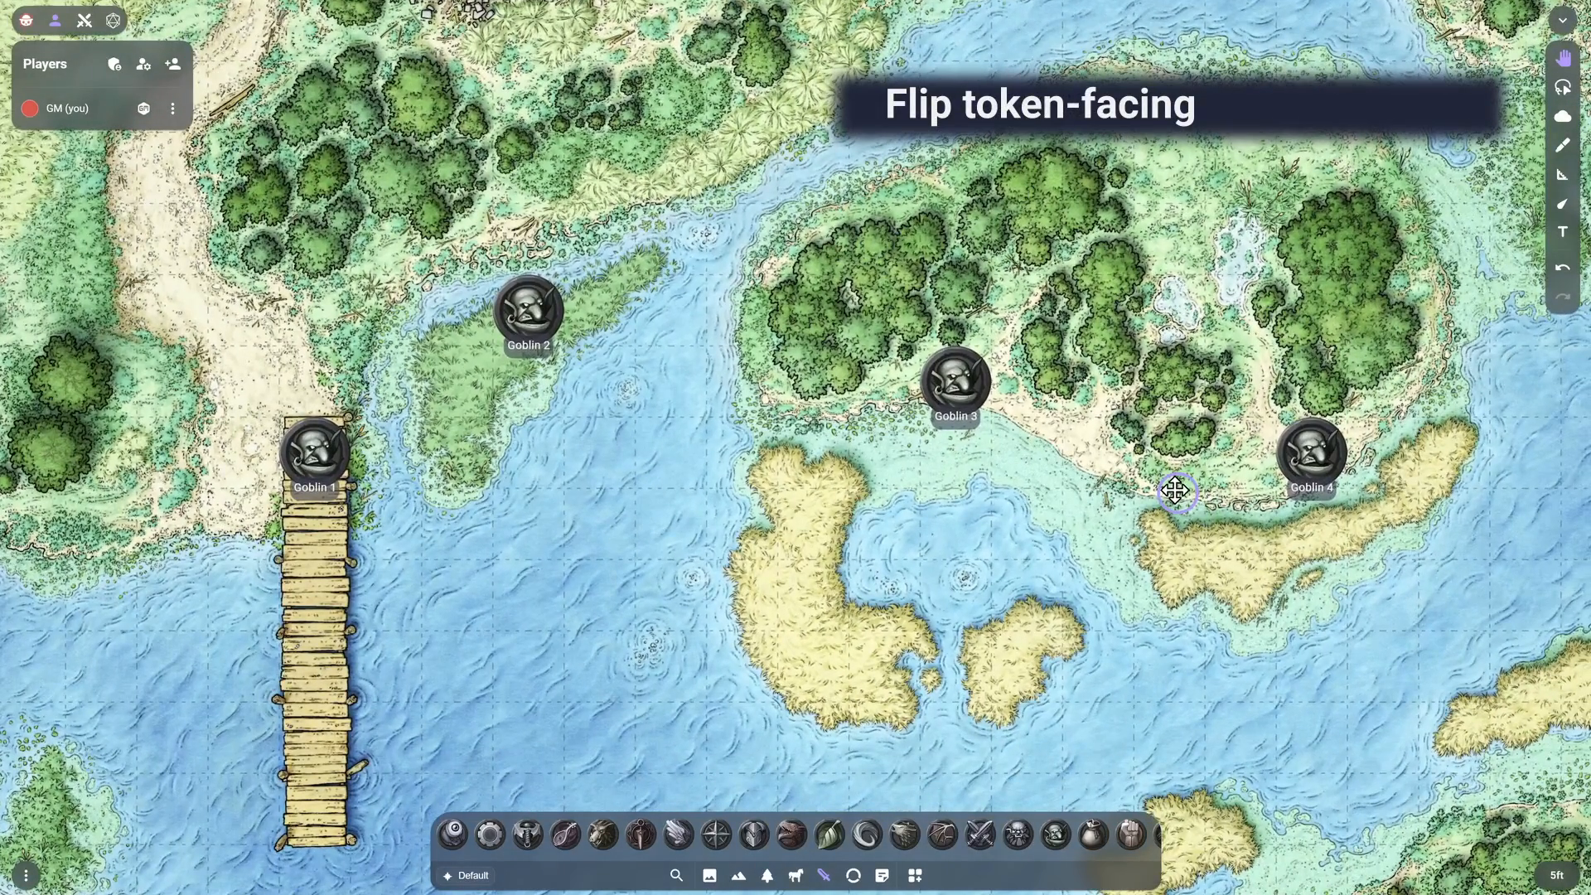
left_click(949, 414)
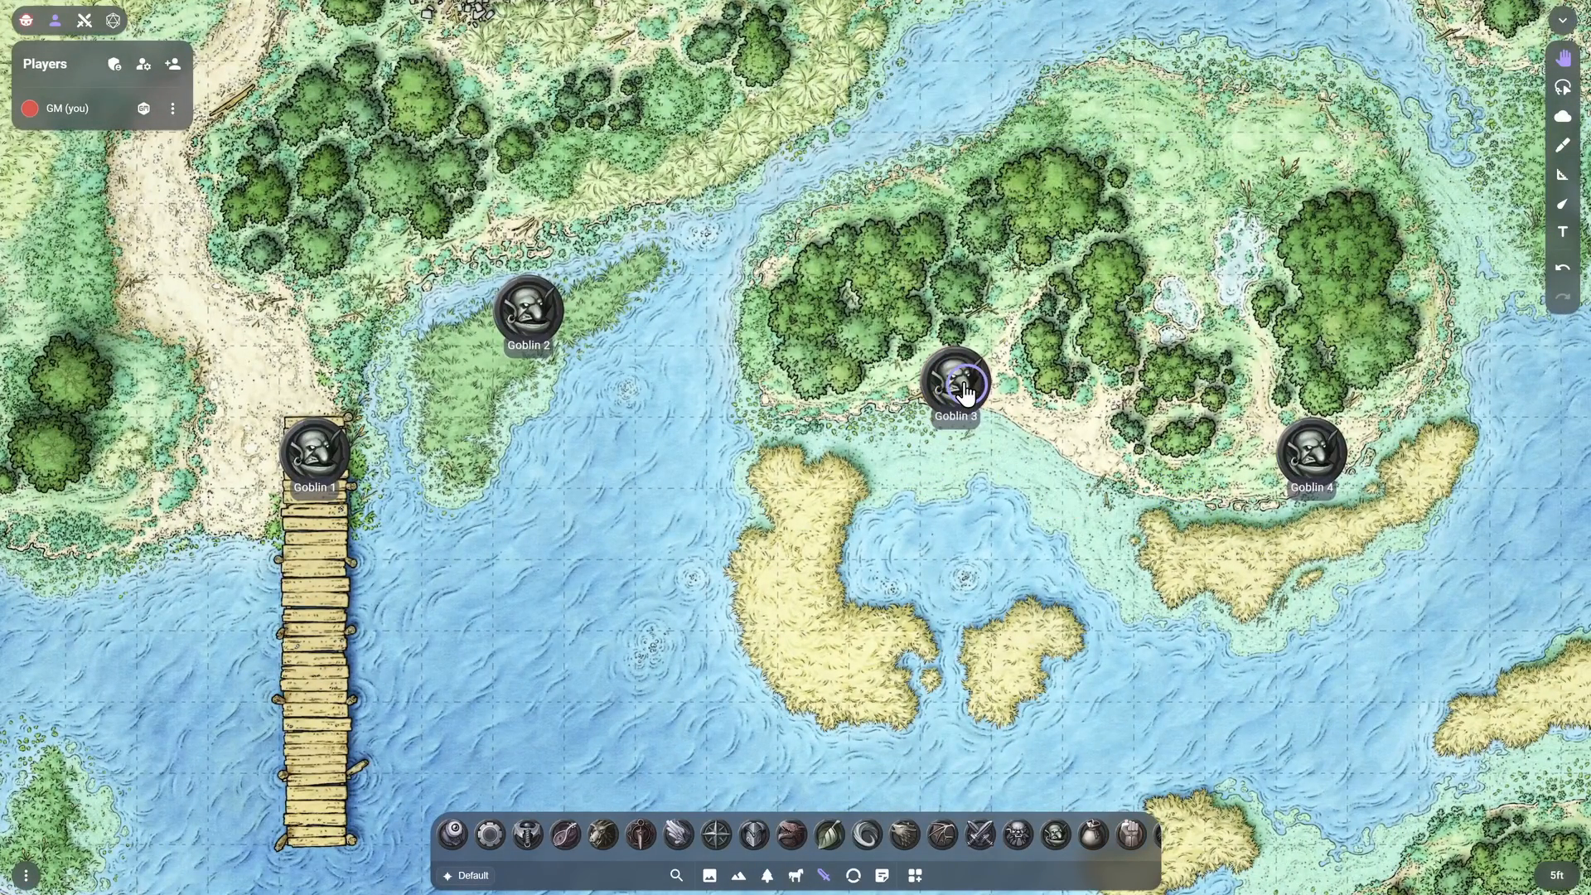
left_click(974, 392)
left_click_drag(990, 380, 928, 383)
left_click(952, 563)
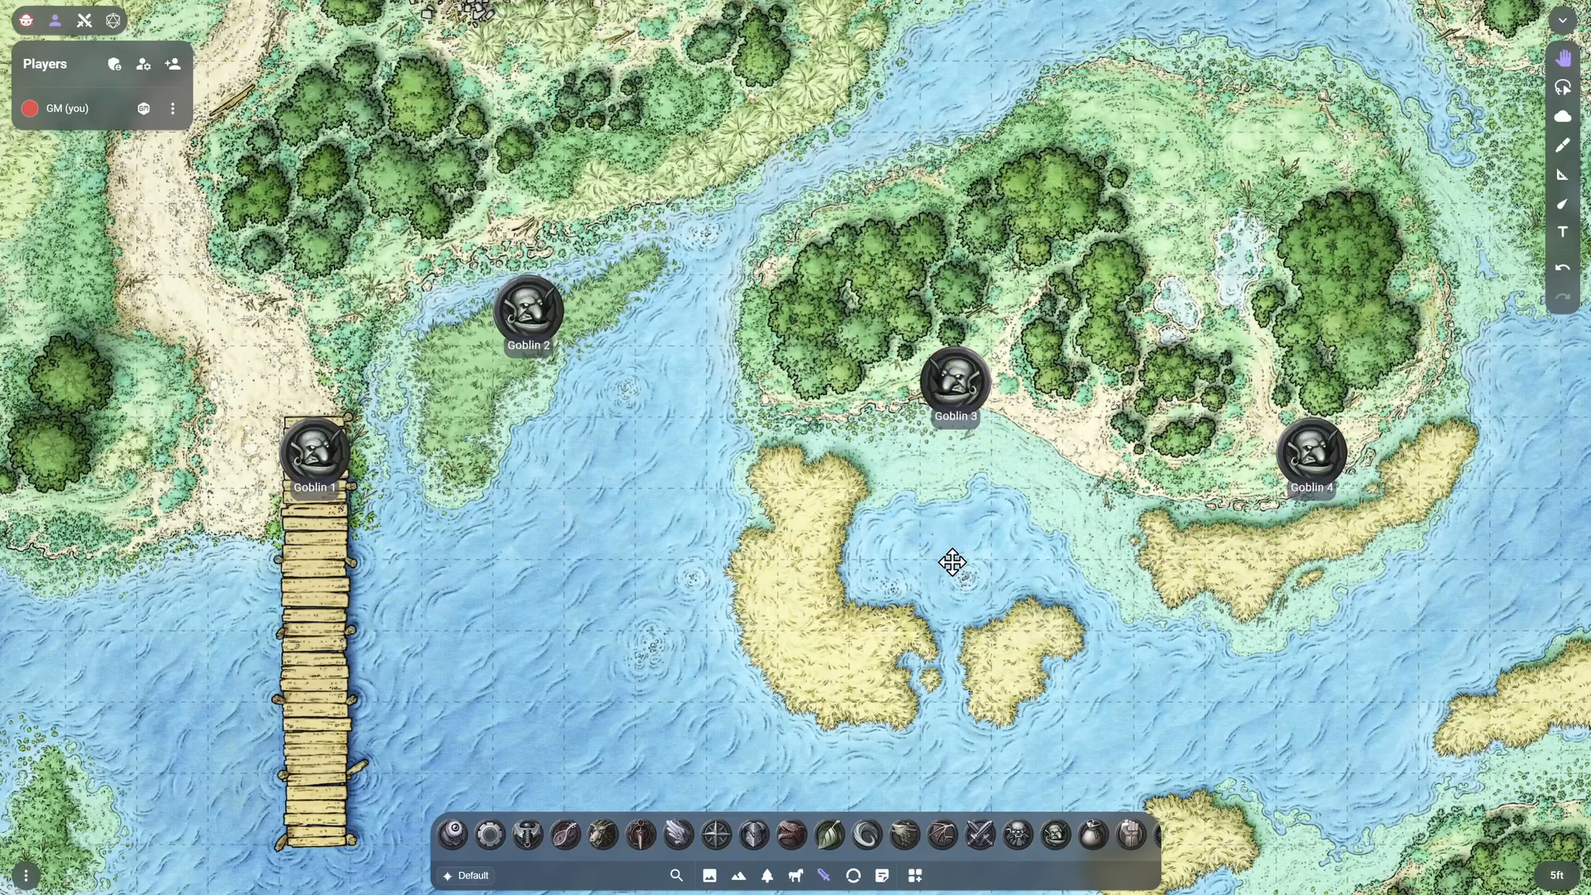
Flip the Goblin 4 token horizontally so that it faces the opposite way
scroll(1332, 475, "up", 3)
left_click(1332, 461)
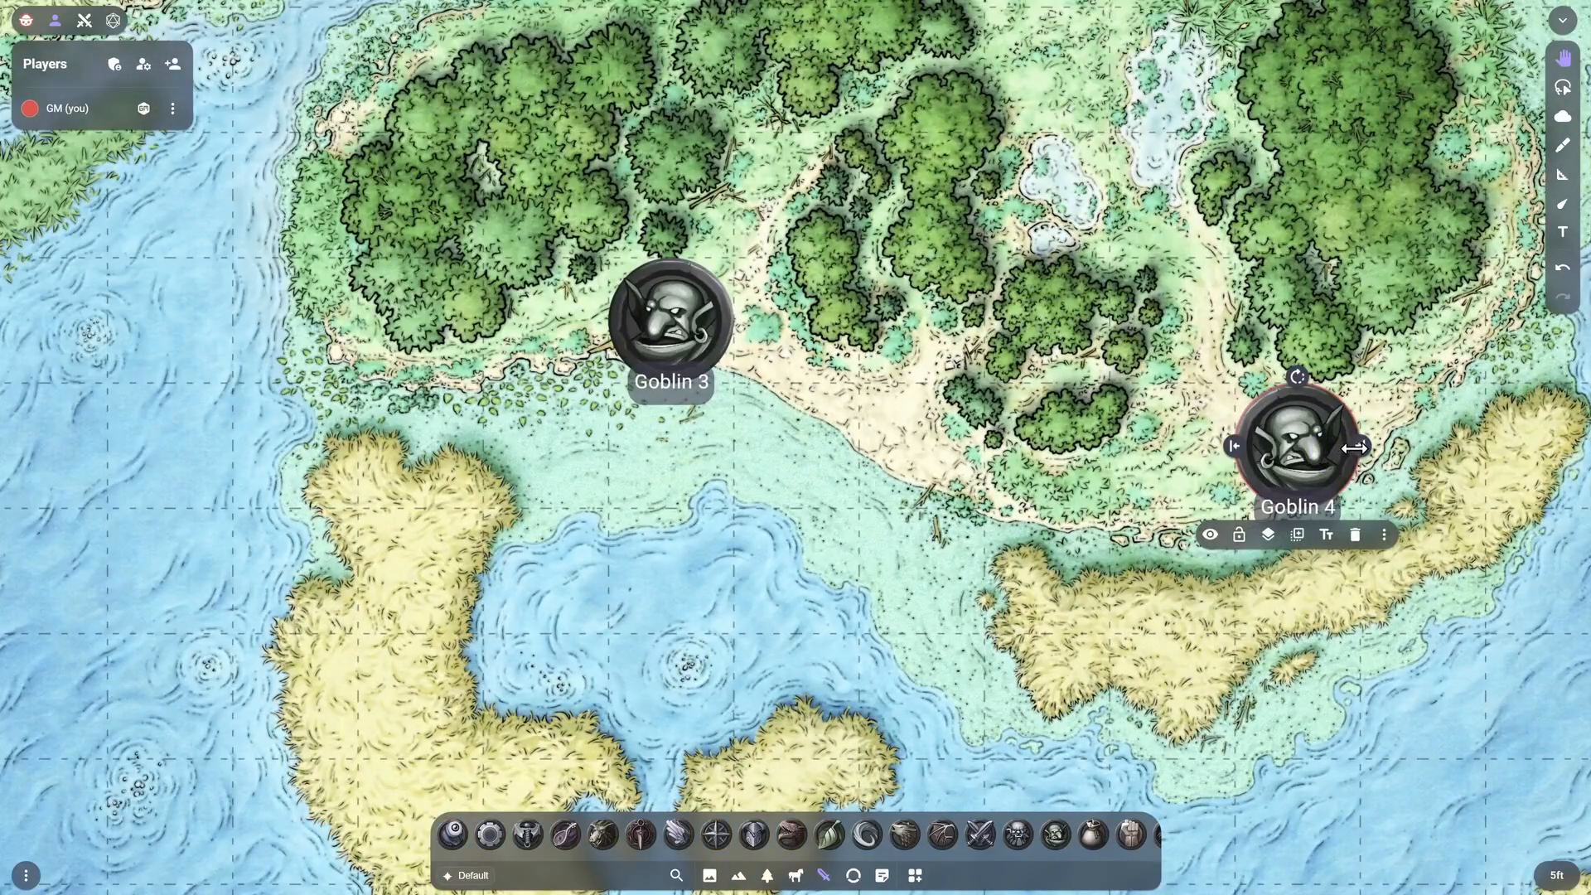
left_click_drag(1360, 446, 1248, 448)
left_click(1009, 569)
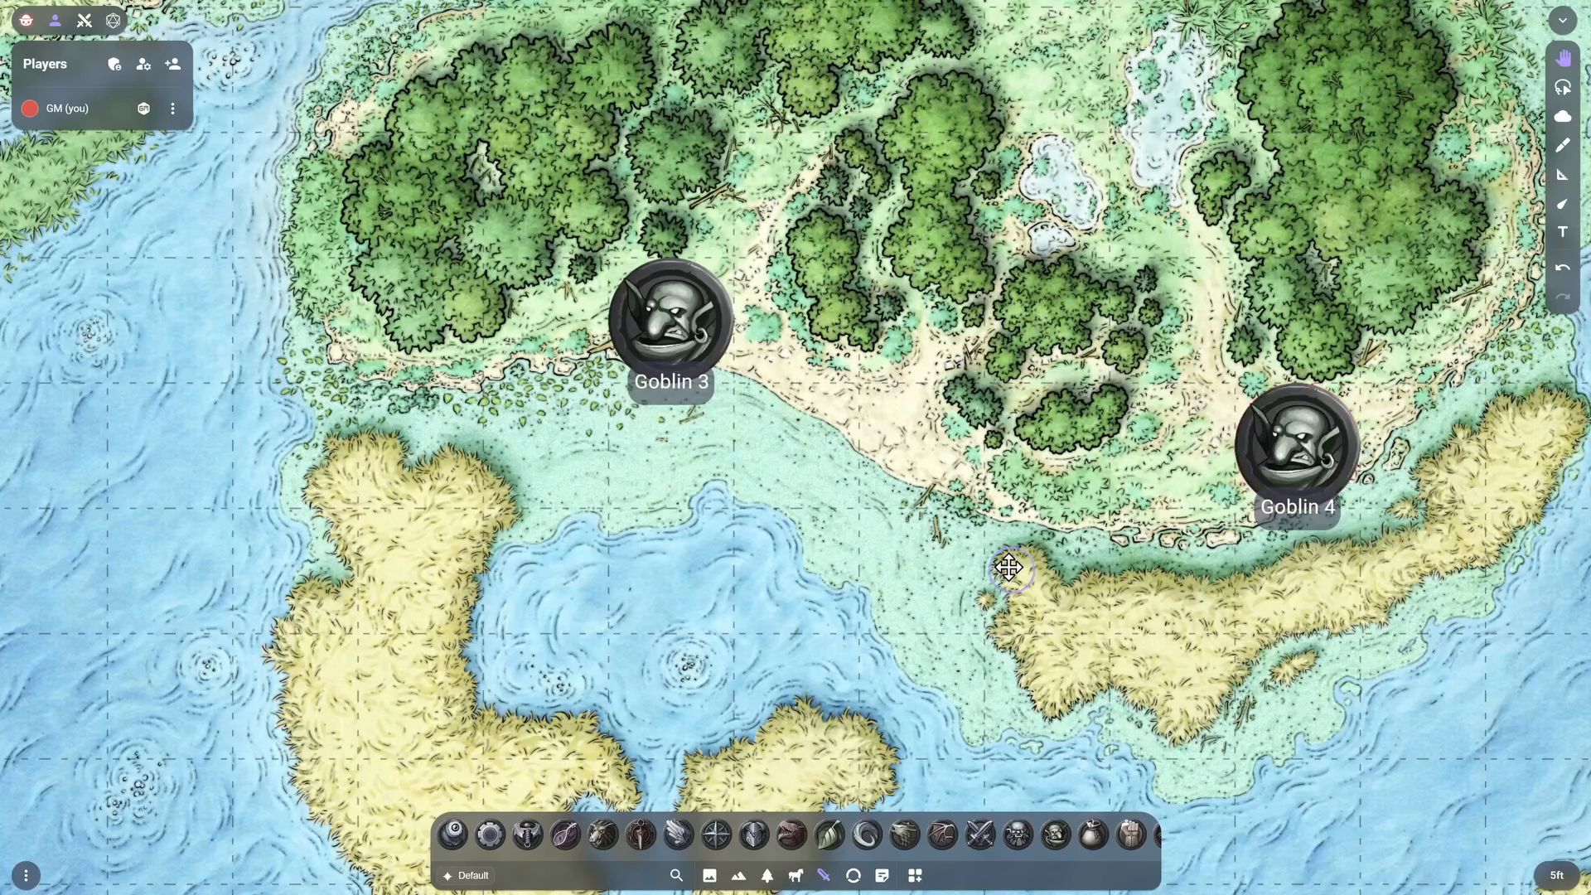
Activate the Measure tool and set the grid's measurement type to Alternating Diagonal (D&D 3.5e)
scroll(745, 520, "down", 4)
left_click_drag(745, 521, 922, 530)
key("q")
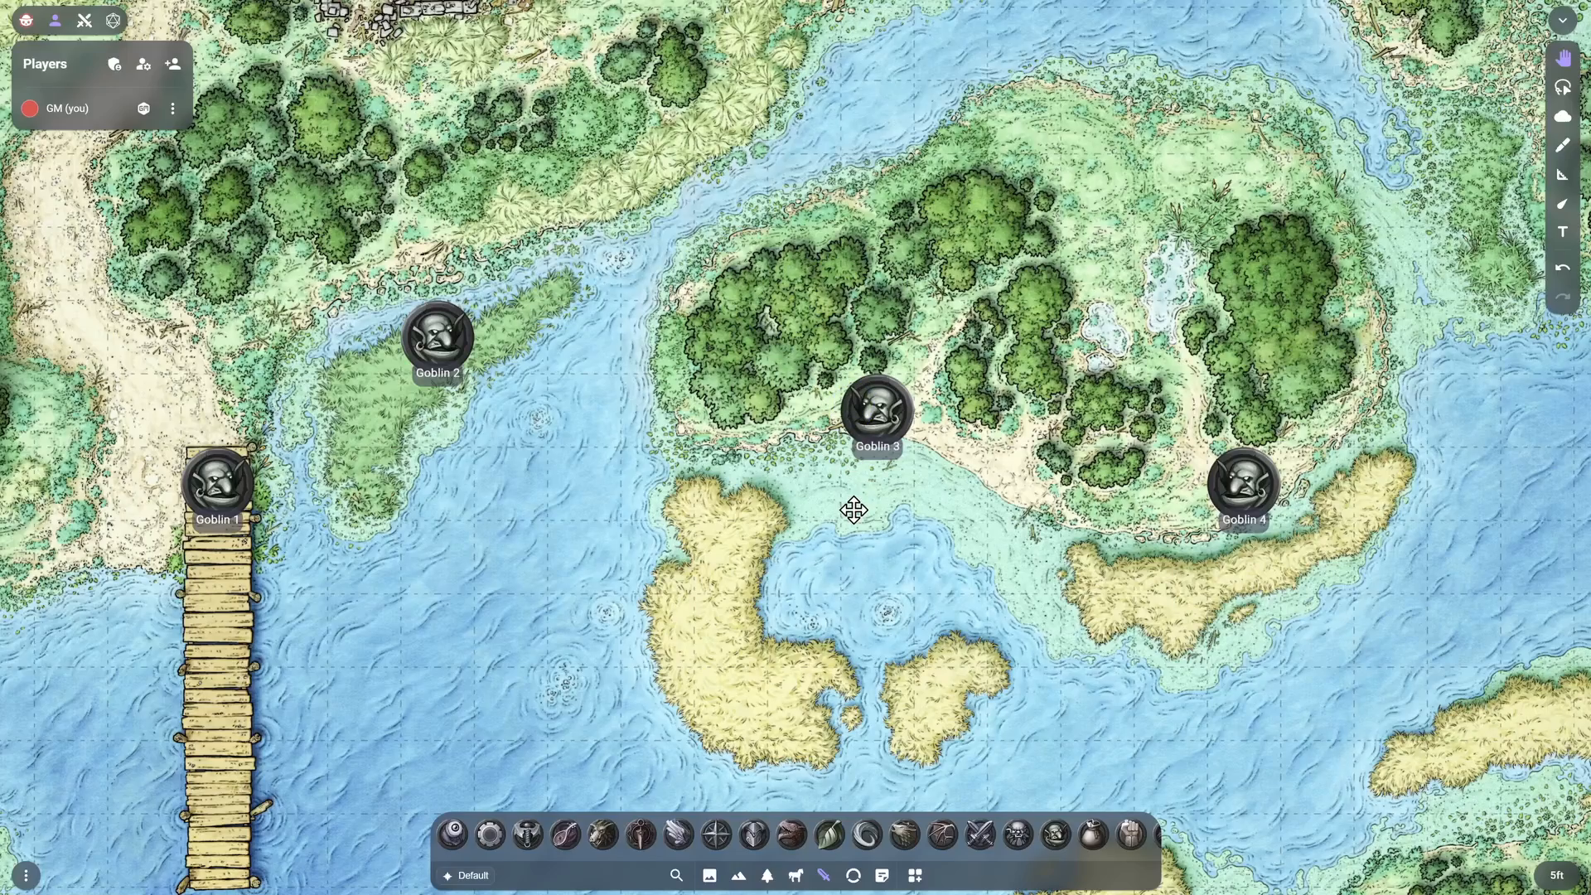
scroll(854, 510, "down", 2)
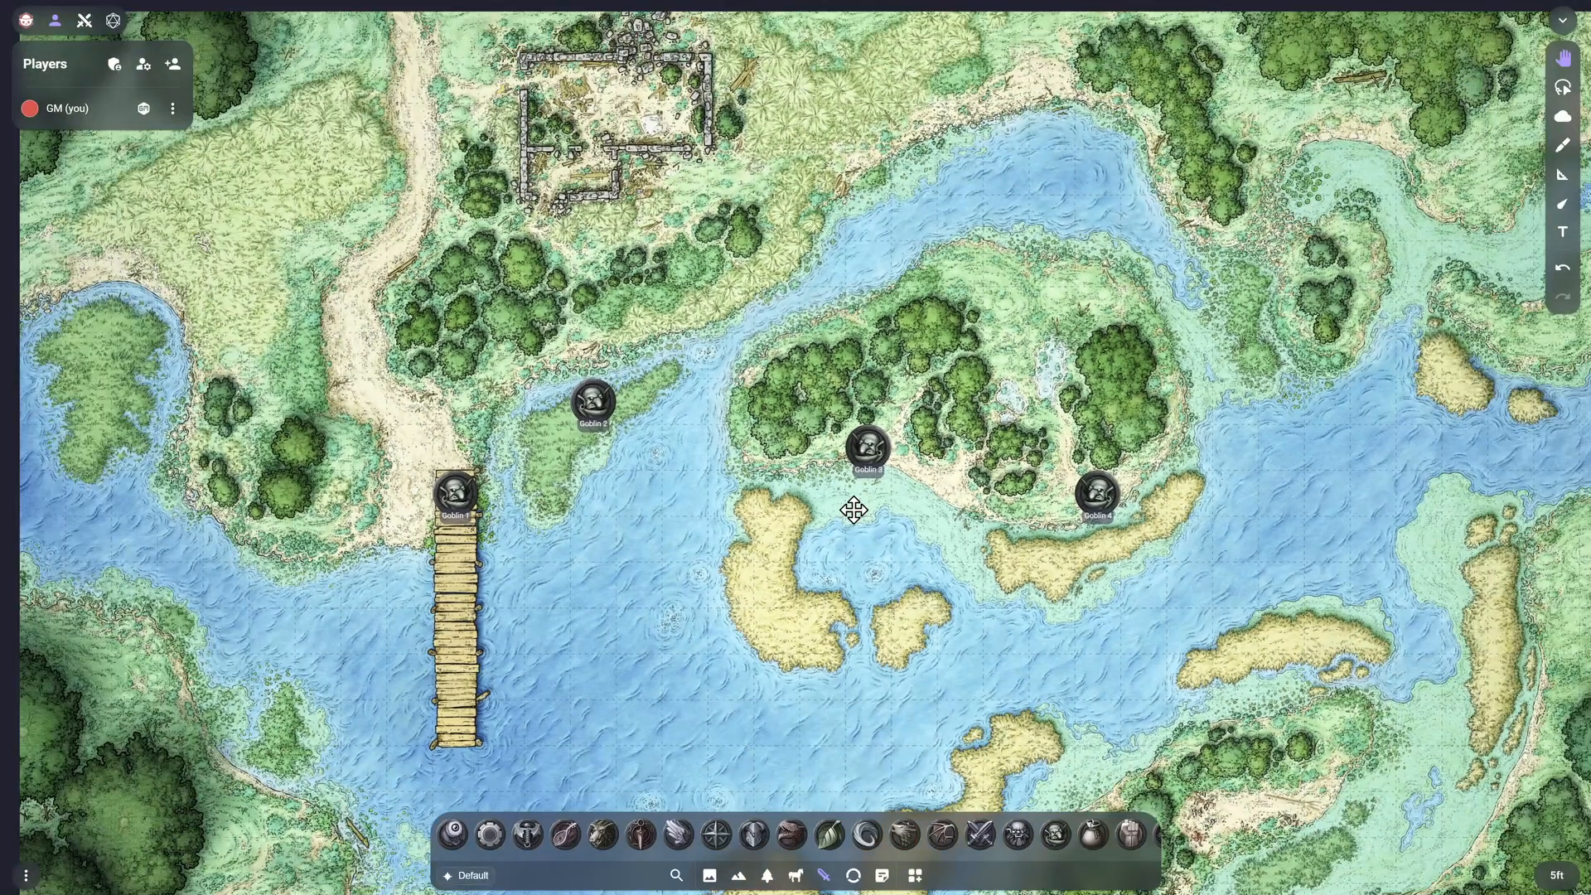
key("ctrl+alt+r")
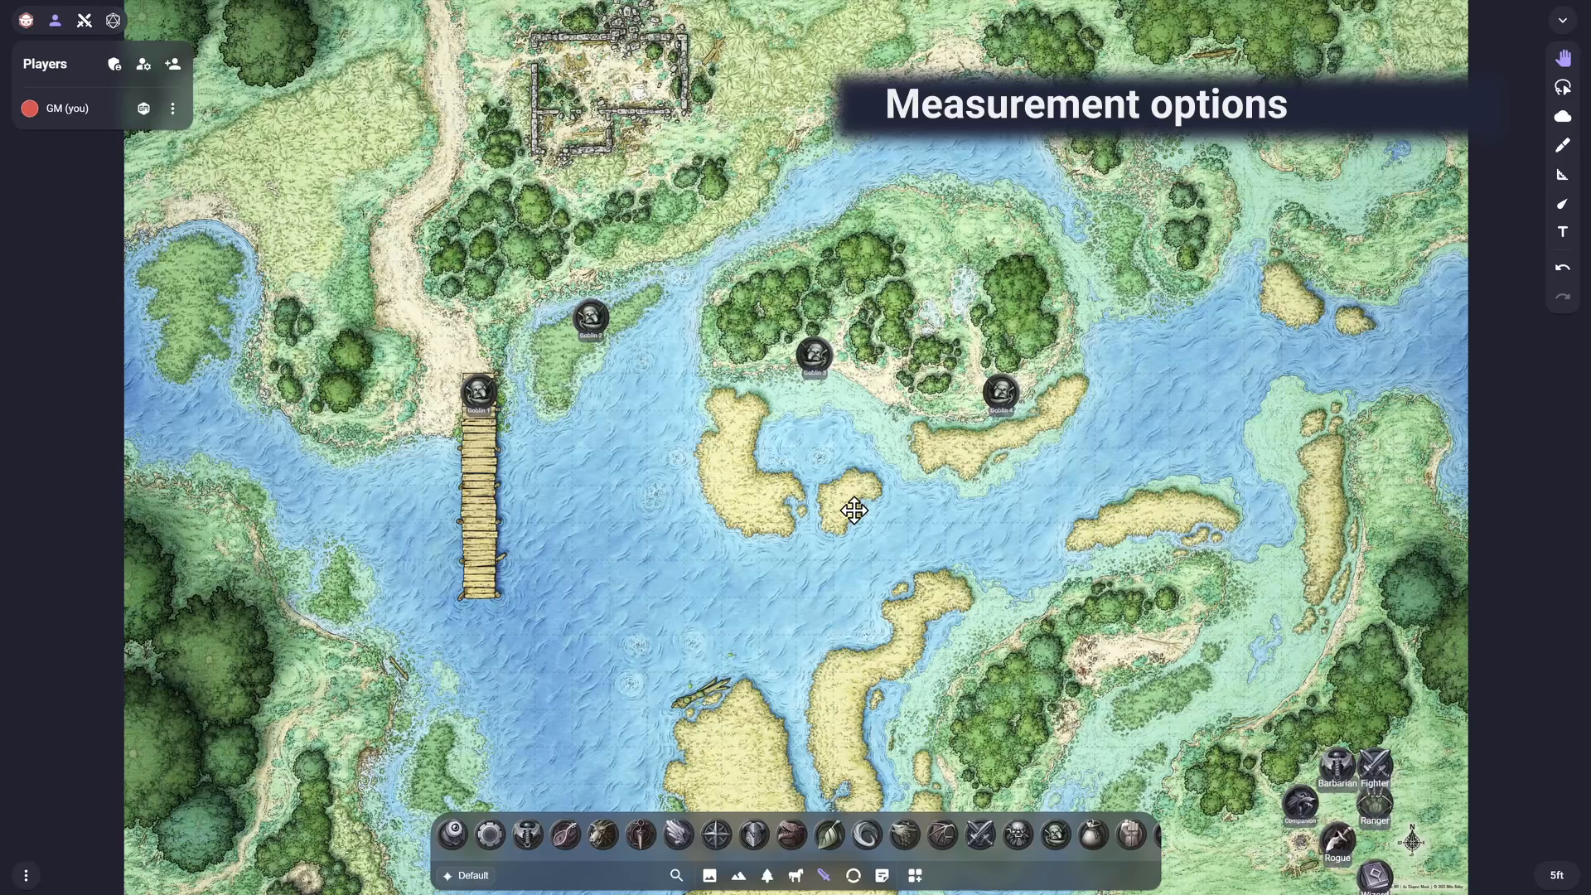
left_click(1562, 174)
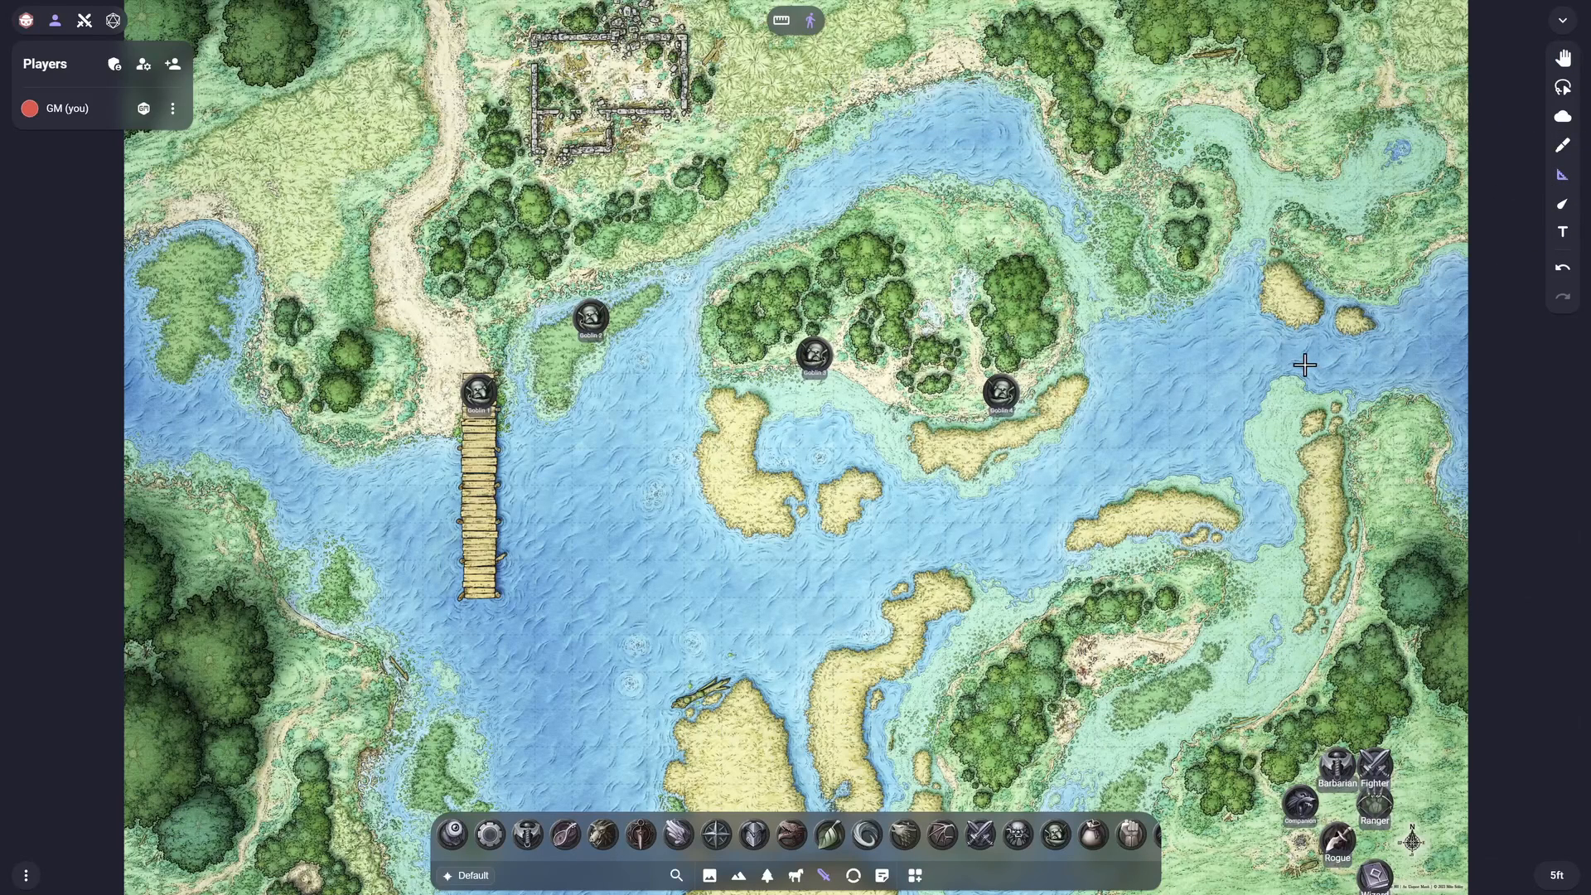
left_click(1553, 880)
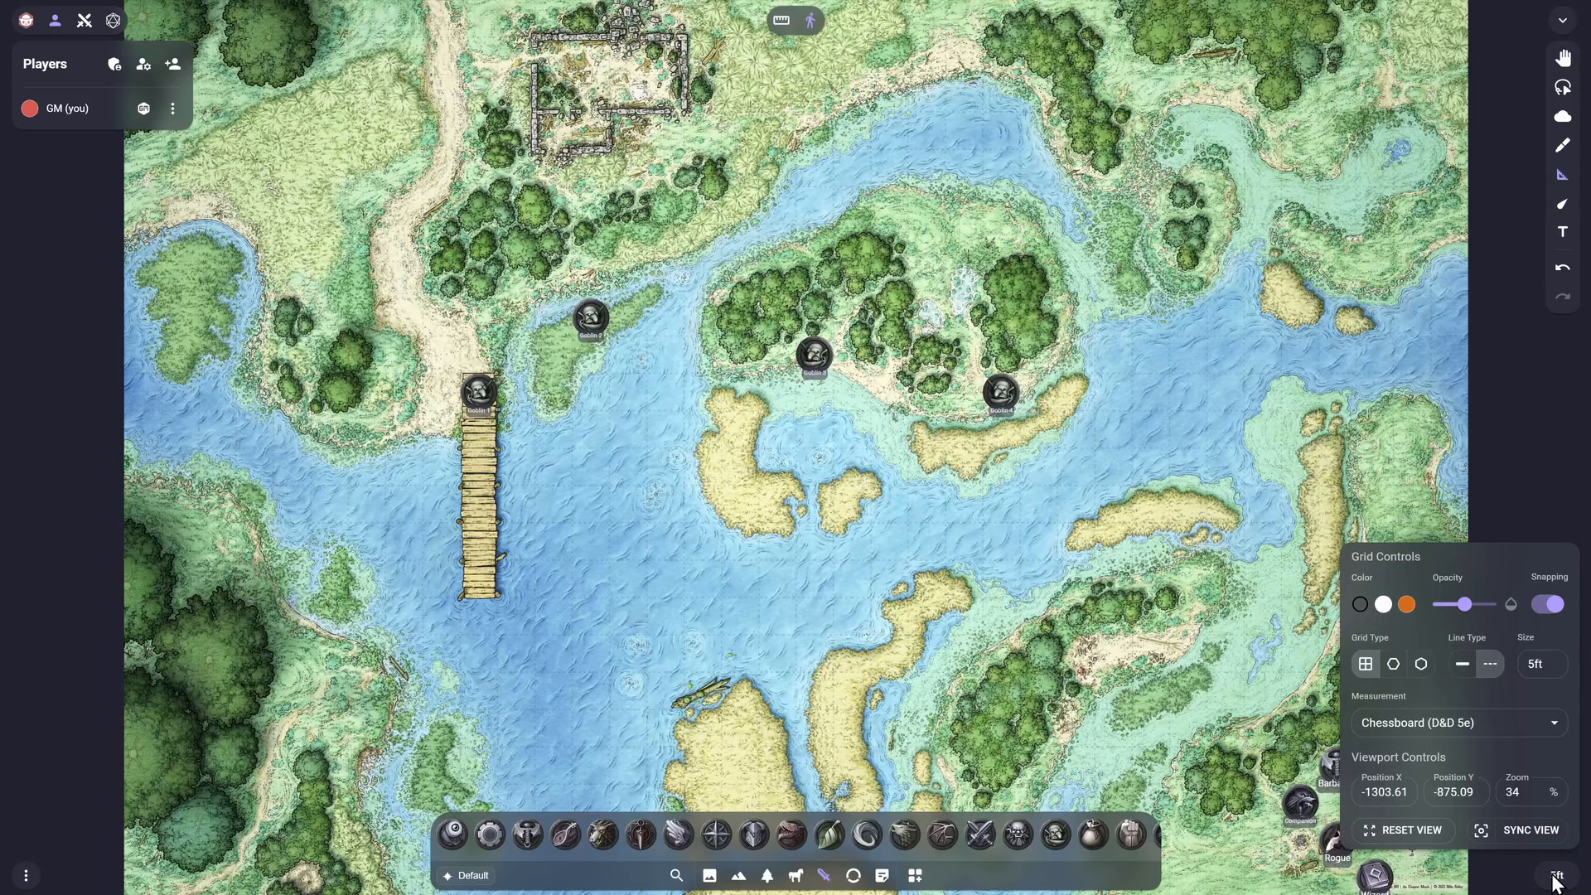
left_click(1481, 732)
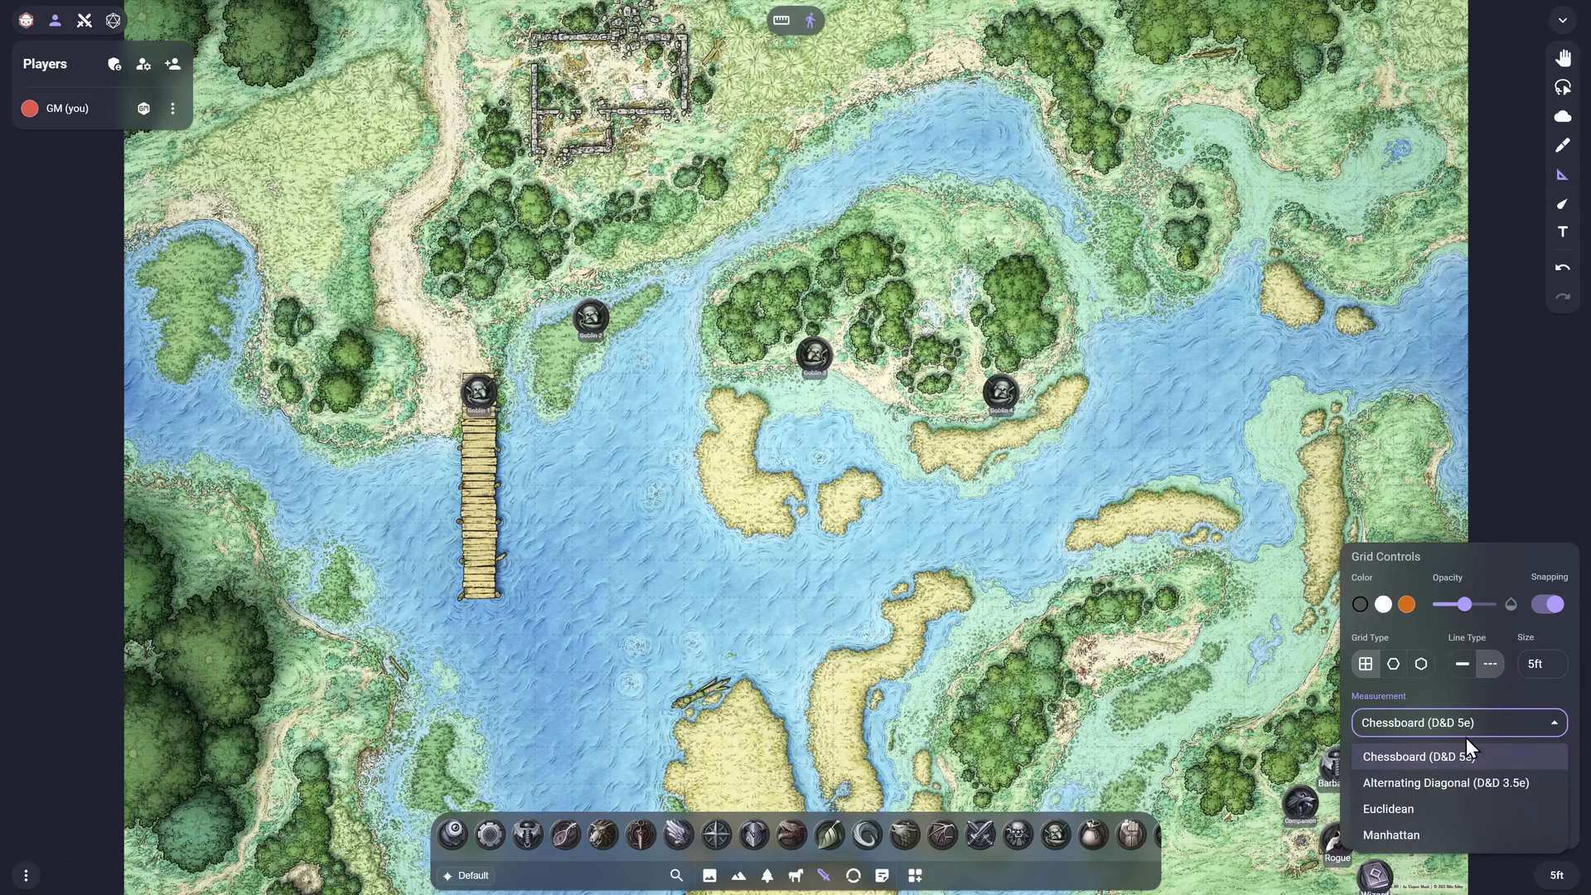
left_click(1442, 792)
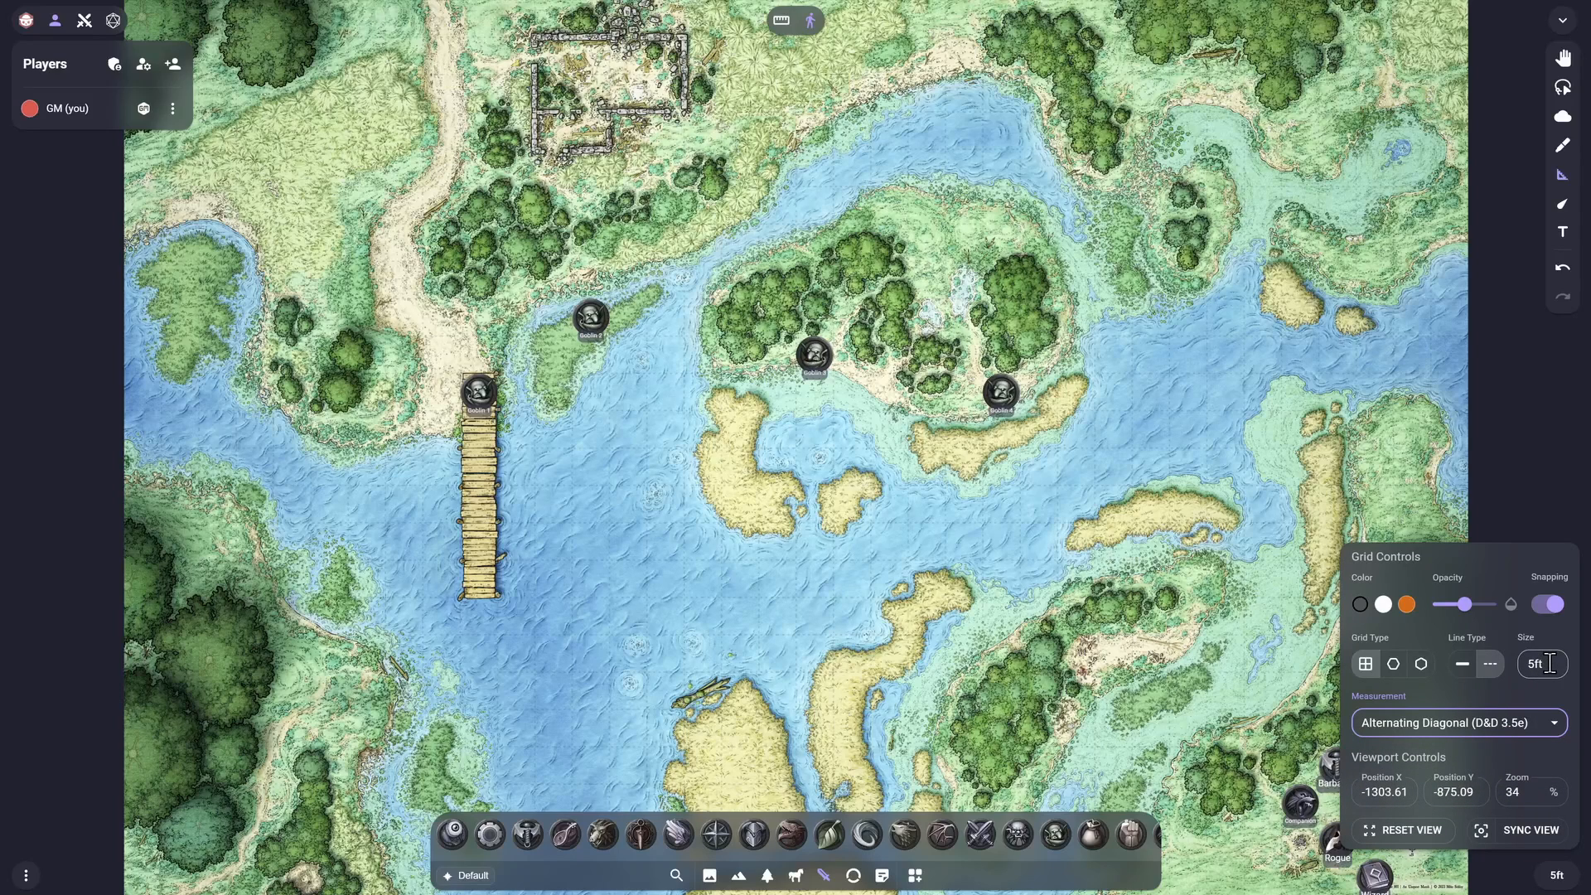
left_click(1553, 878)
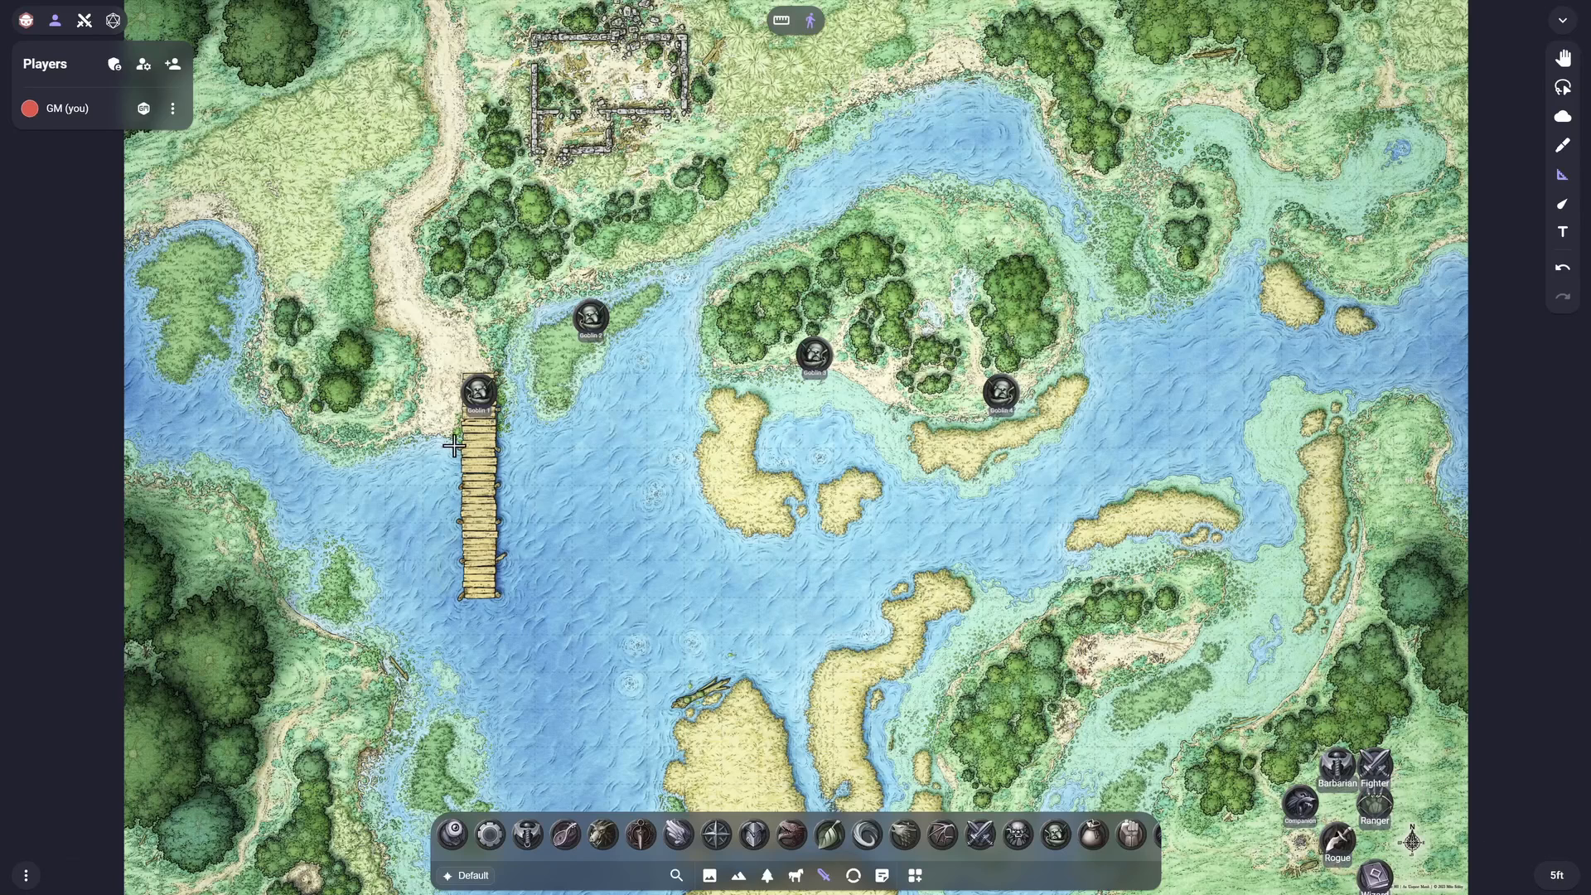
Measure the straight distance from Goblin 1 to Goblin 4 with the ruler
left_click(780, 34)
left_click_drag(481, 397, 991, 401)
Using measured movement, move Goblin 1 to the dock's south end, Goblin 2 to the western sandbar and Goblin 4 onto the nearby sandbar
left_click(811, 23)
left_click_drag(479, 388, 480, 578)
left_click_drag(585, 319, 737, 502)
left_click_drag(997, 400, 956, 456)
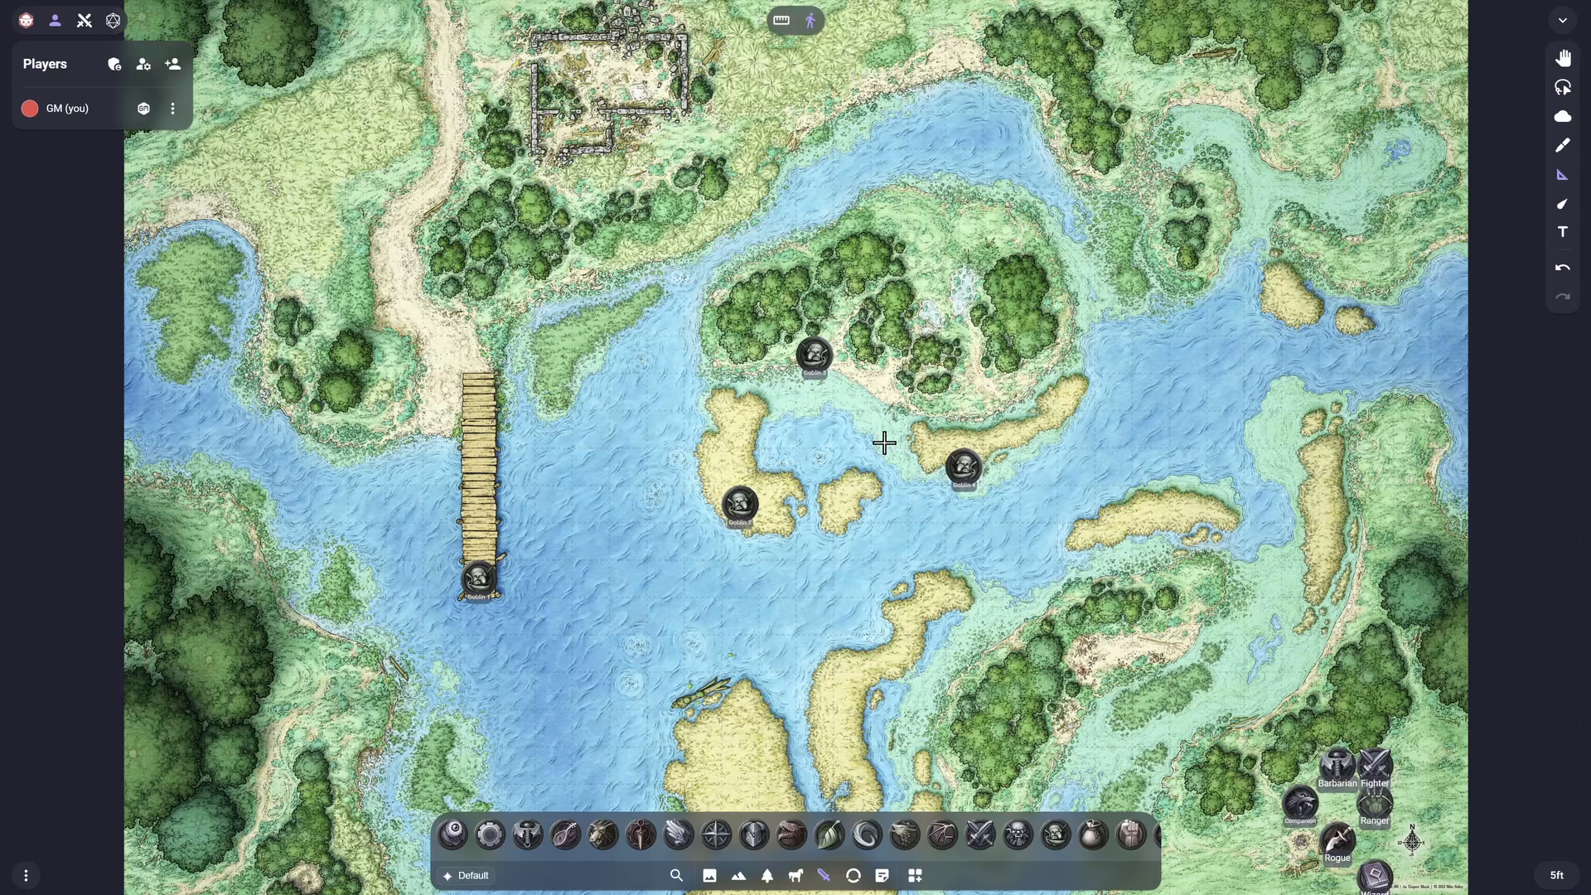
Undo the moves of Goblin 4, Goblin 2 and Goblin 1
key("ctrl+z")
key("ctrl+z")
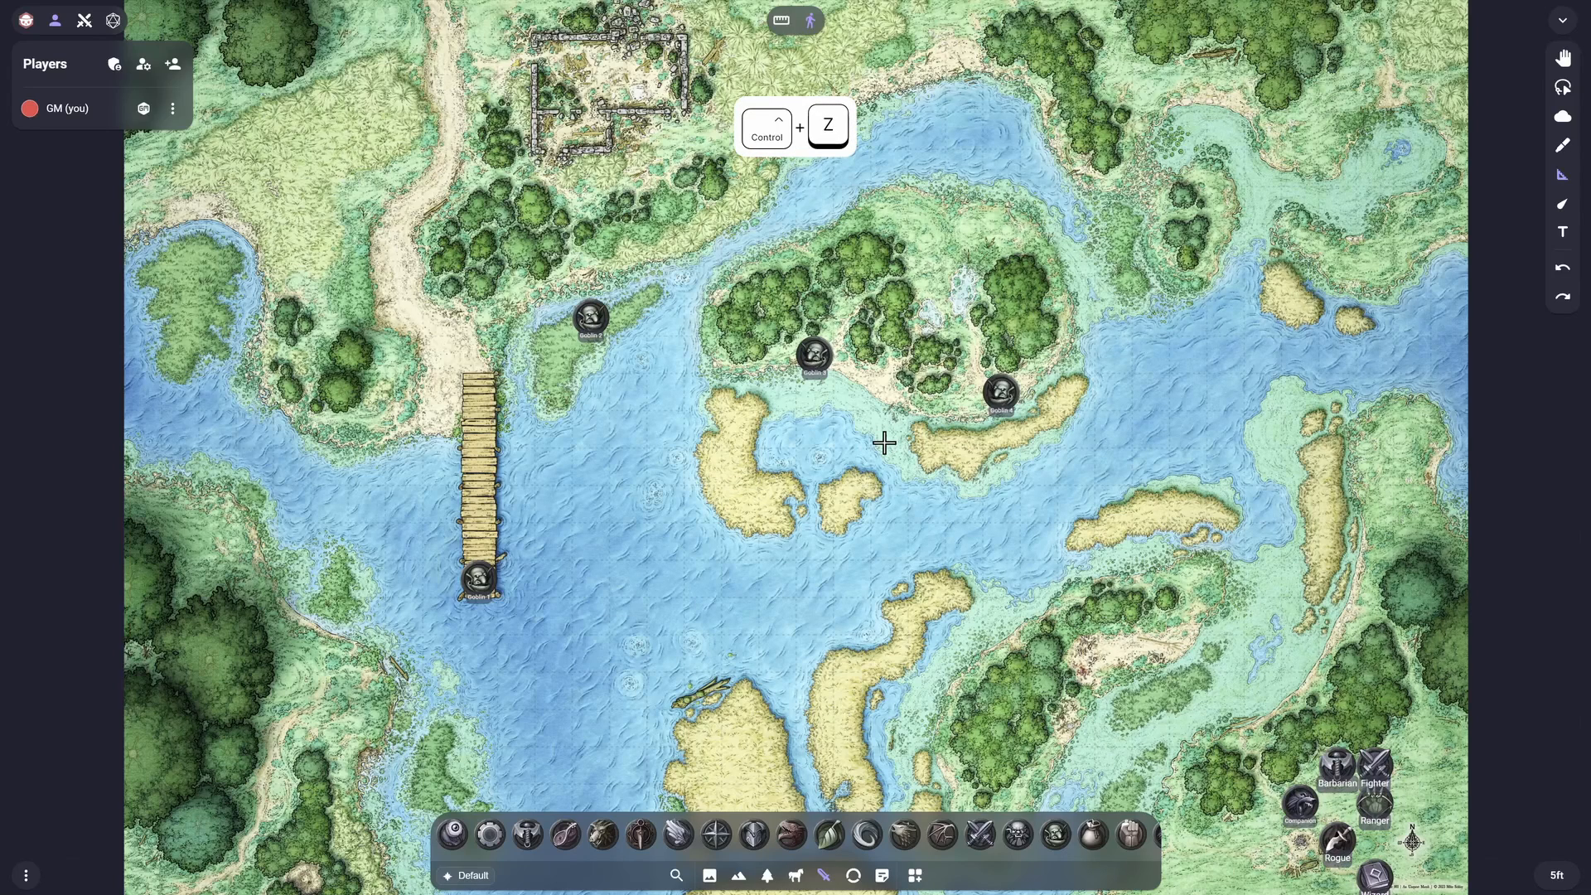
key("ctrl+z")
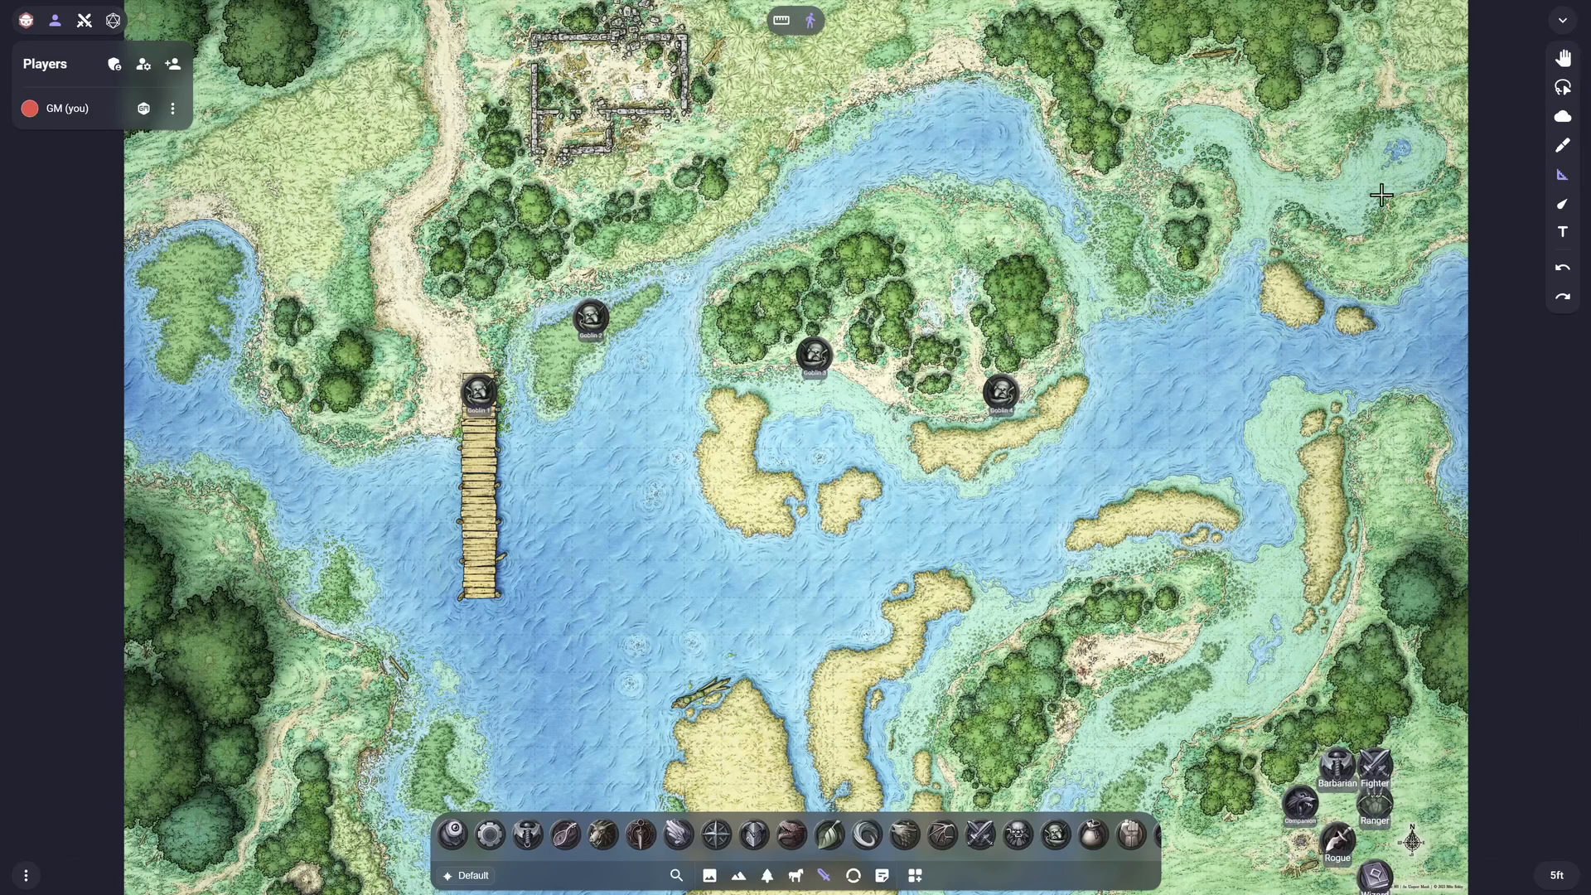
Place a new Goblin token in the northwest corner of the stone ruin with the Move tool active
left_click(1564, 63)
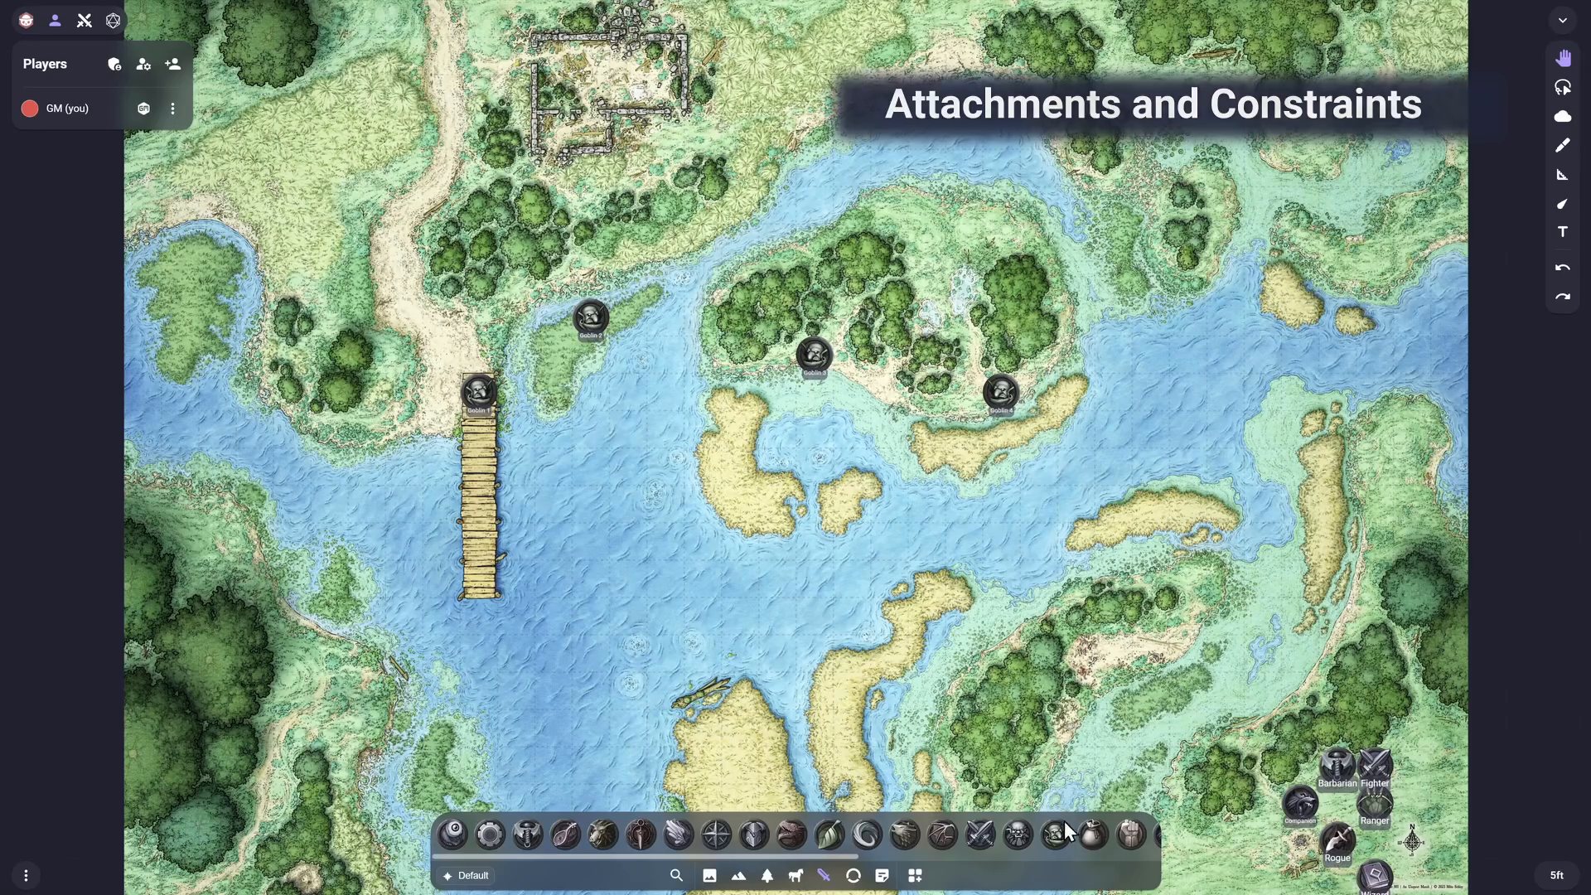
left_click_drag(1054, 833, 580, 275)
scroll(553, 64, "up", 5)
scroll(584, 321, "up", 3)
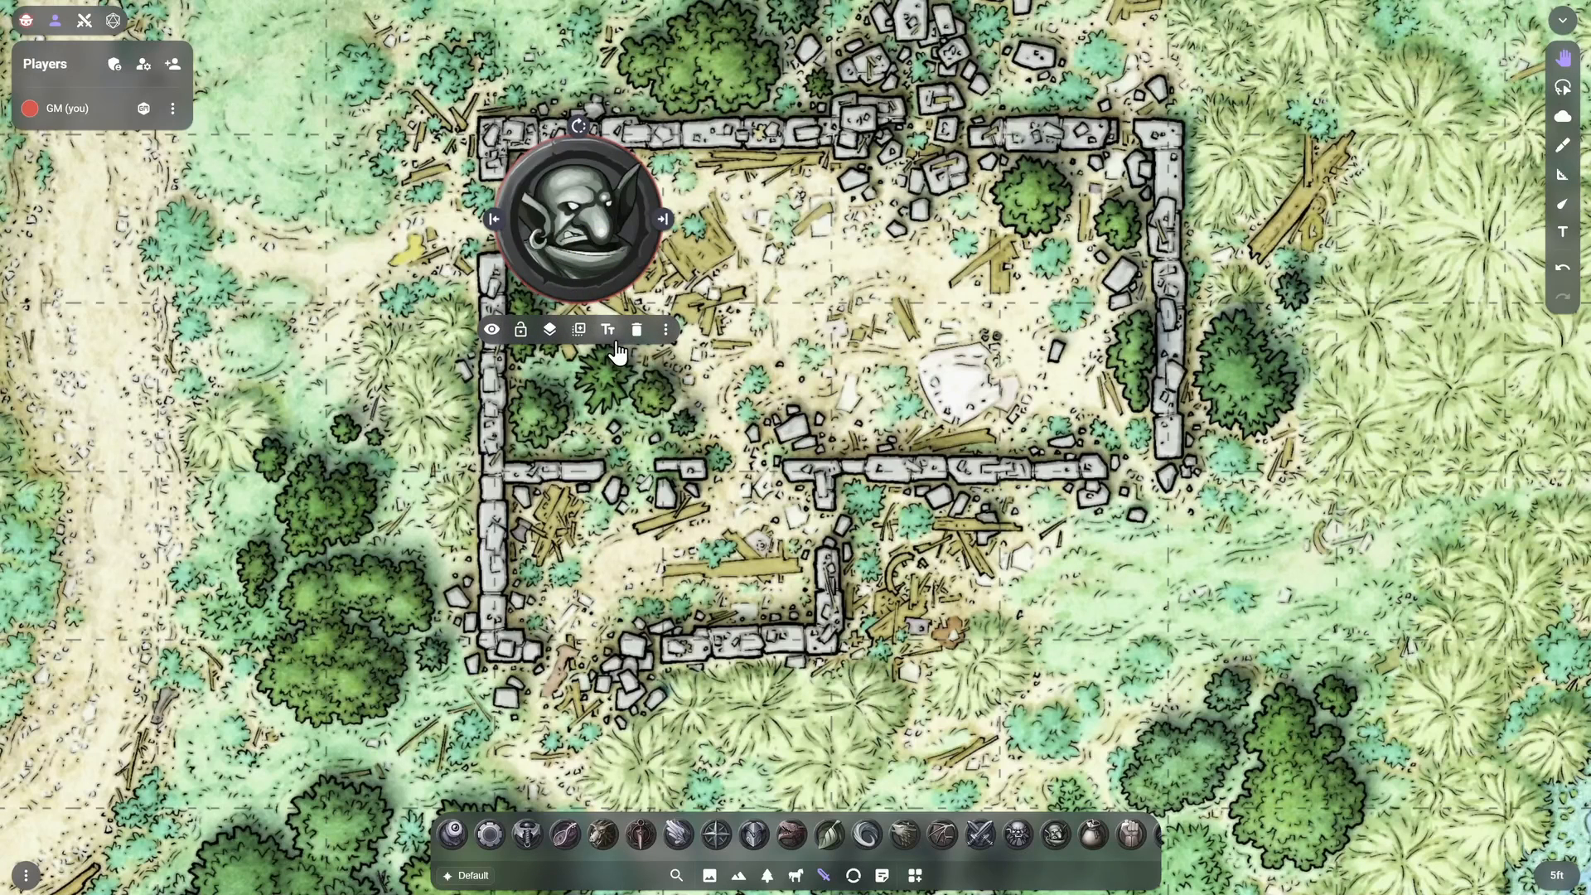
Label the ruin's goblin "Archer A" and duplicate it into the ruin's southern room and beside its east wall
left_click(613, 327)
type("A")
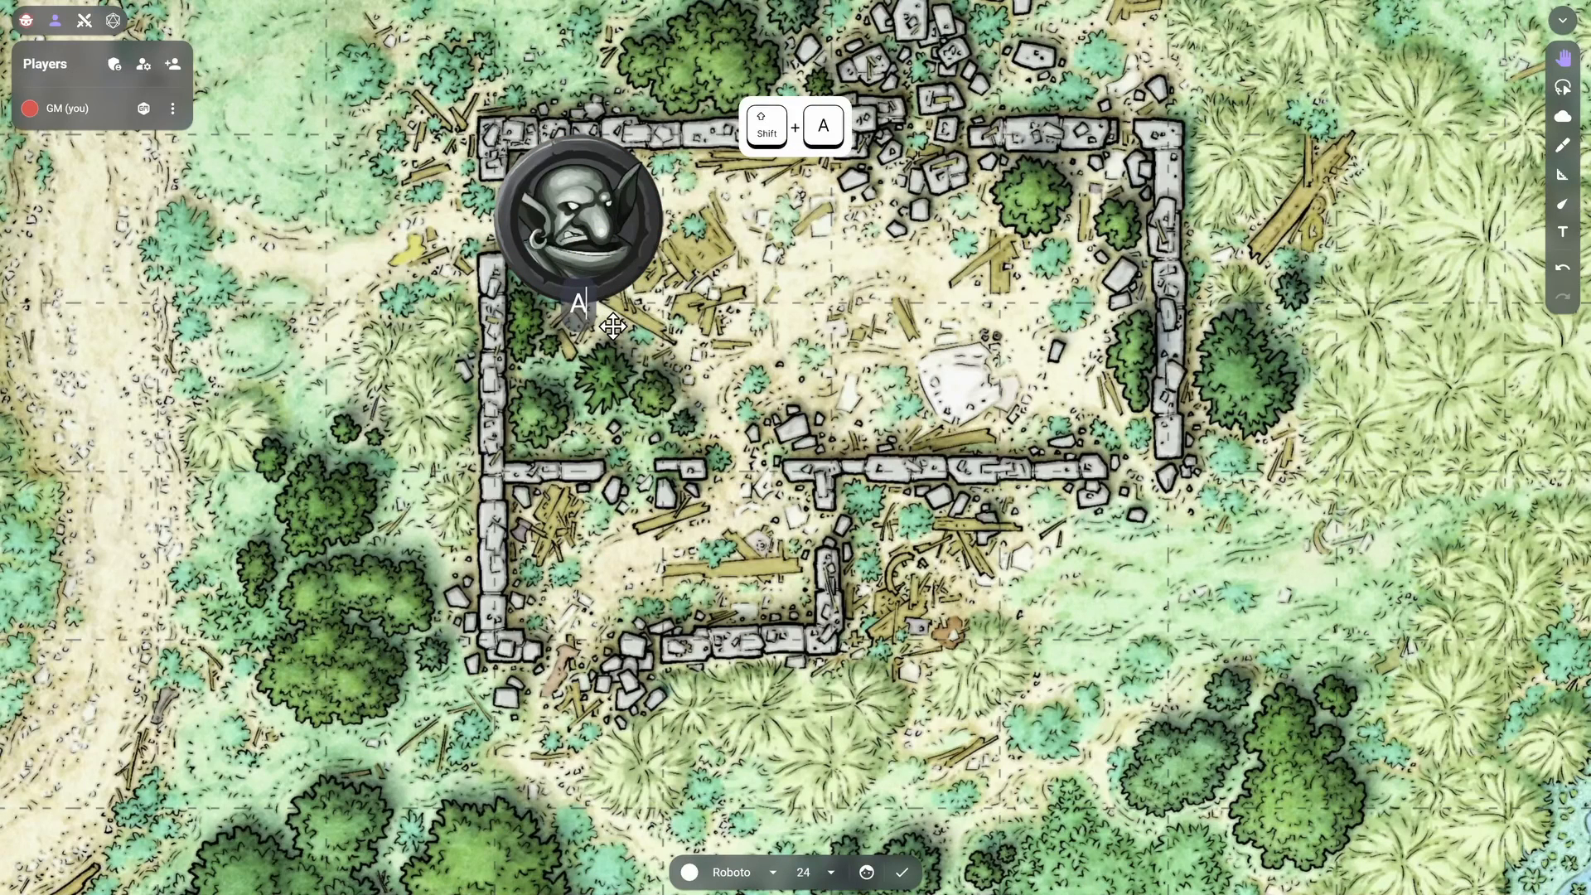
type("rcher A")
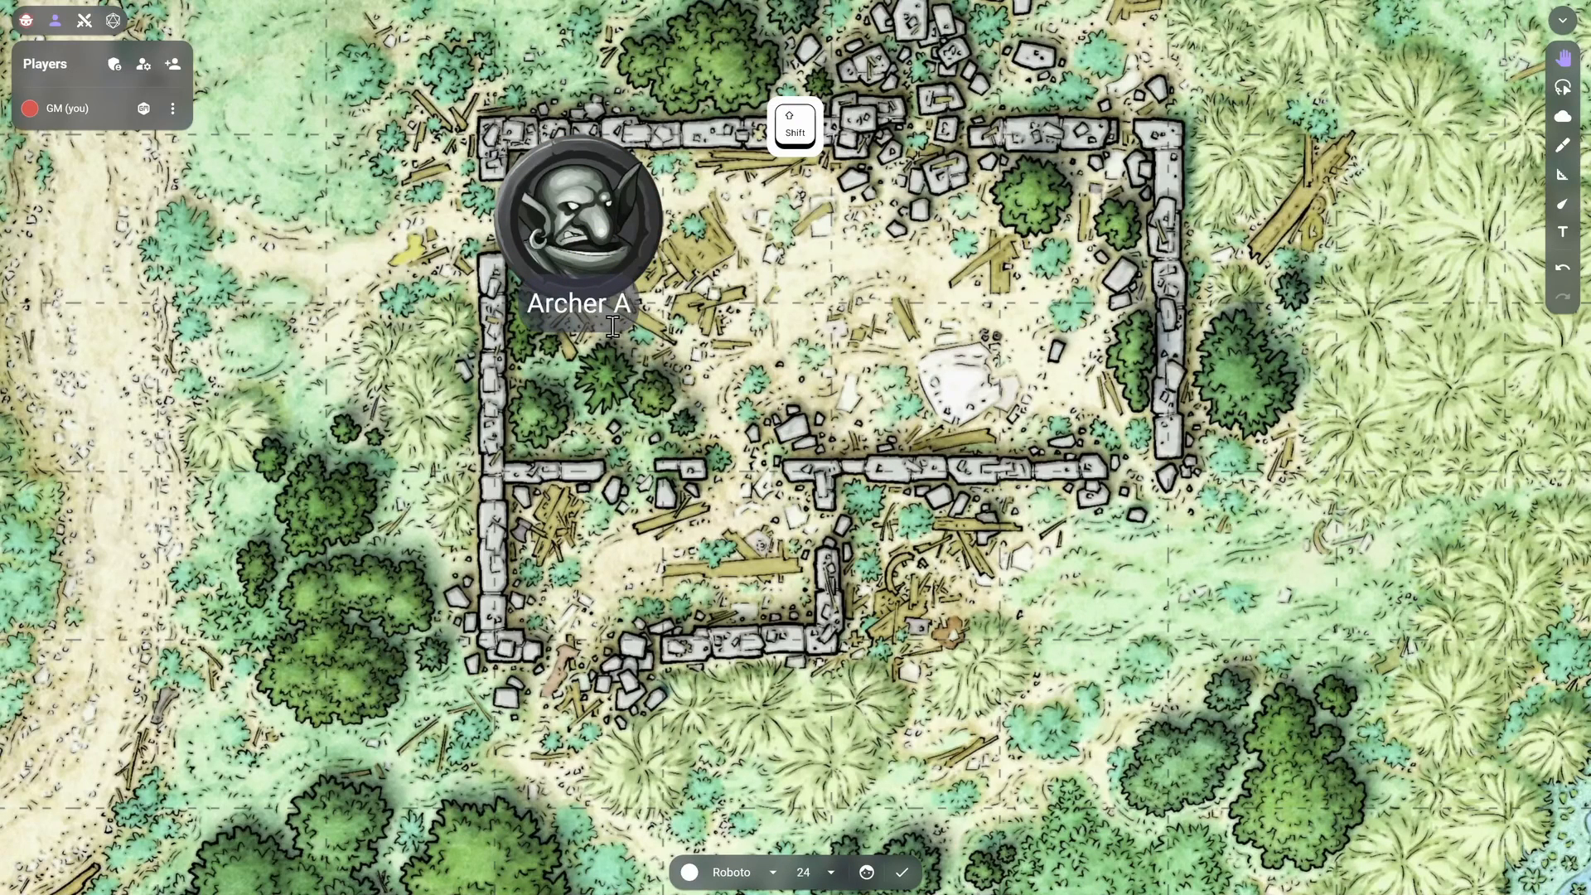
key("Return")
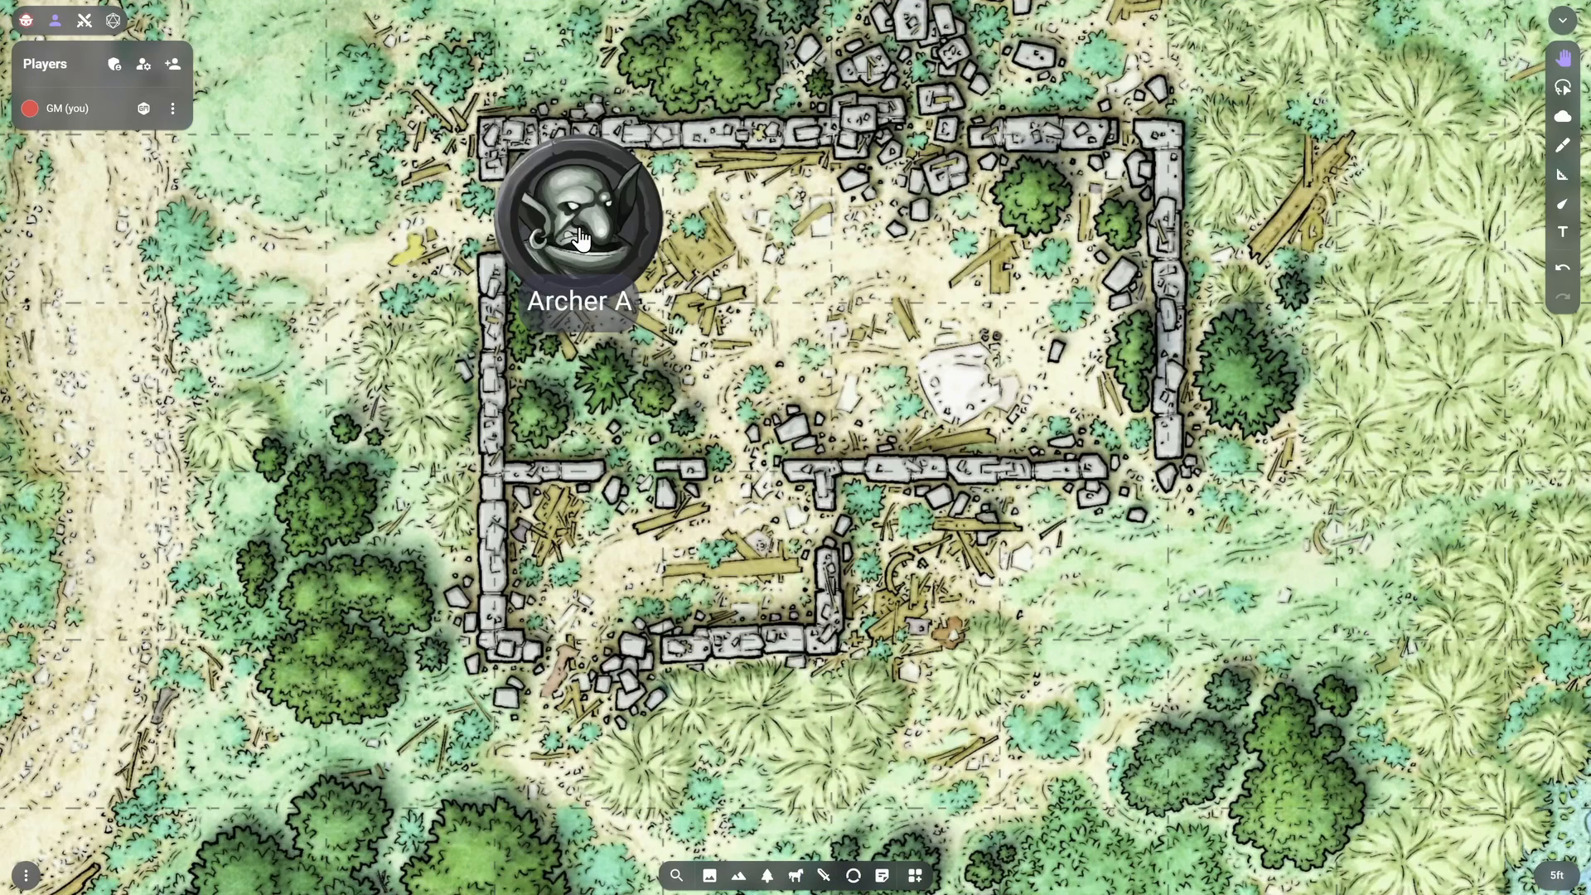
left_click_drag(579, 238, 1079, 384)
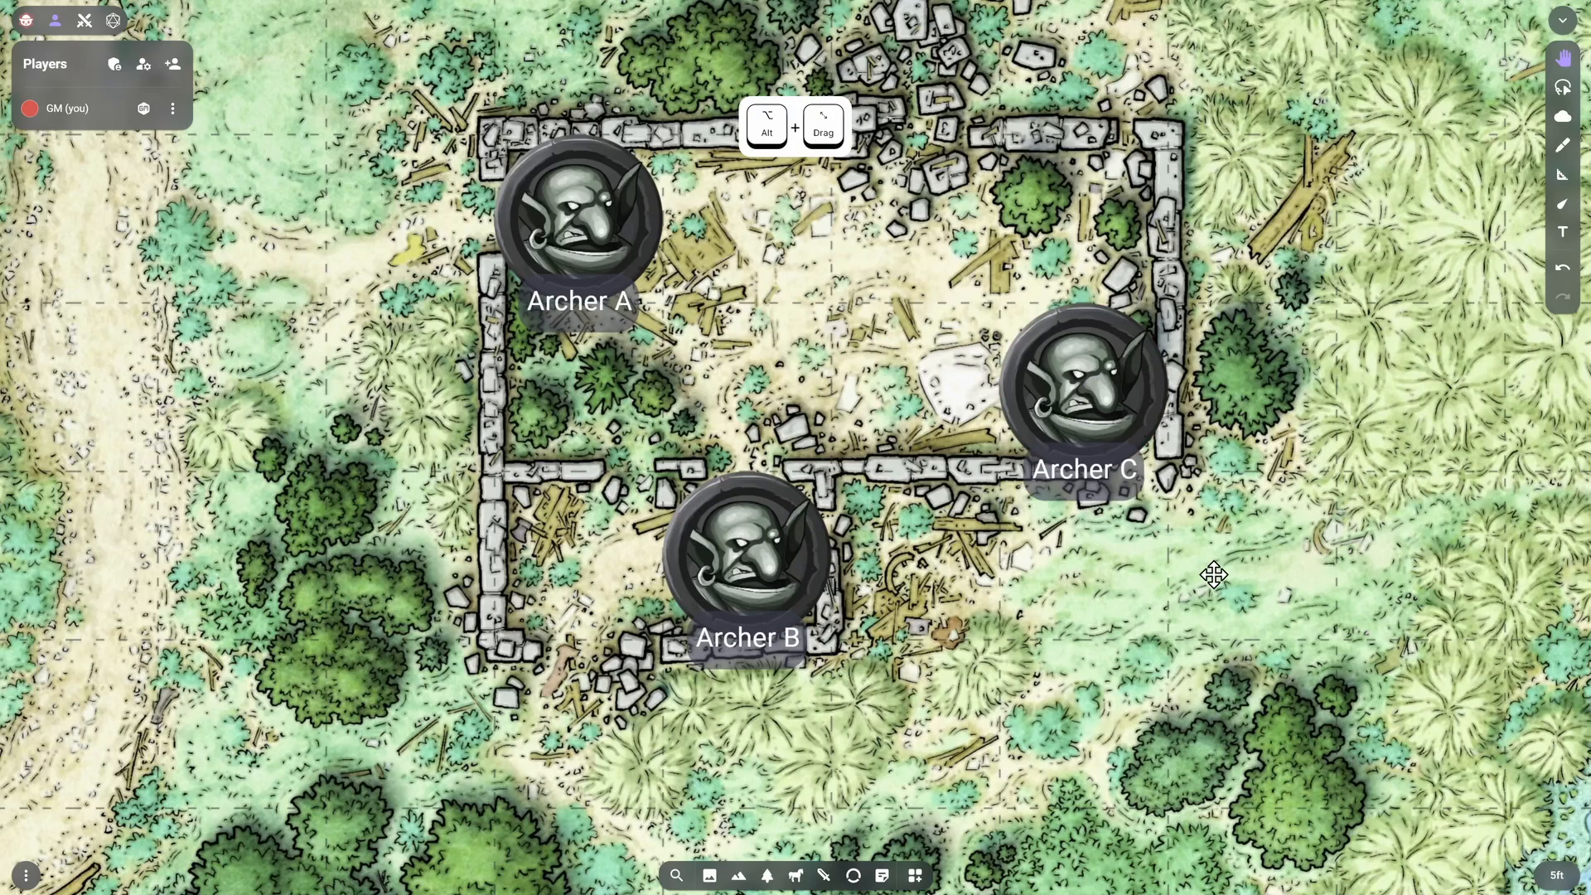
Attach the archers in a loop: Archer A to Archer B, Archer B to Archer C, and Archer C to Archer A
right_click(580, 234)
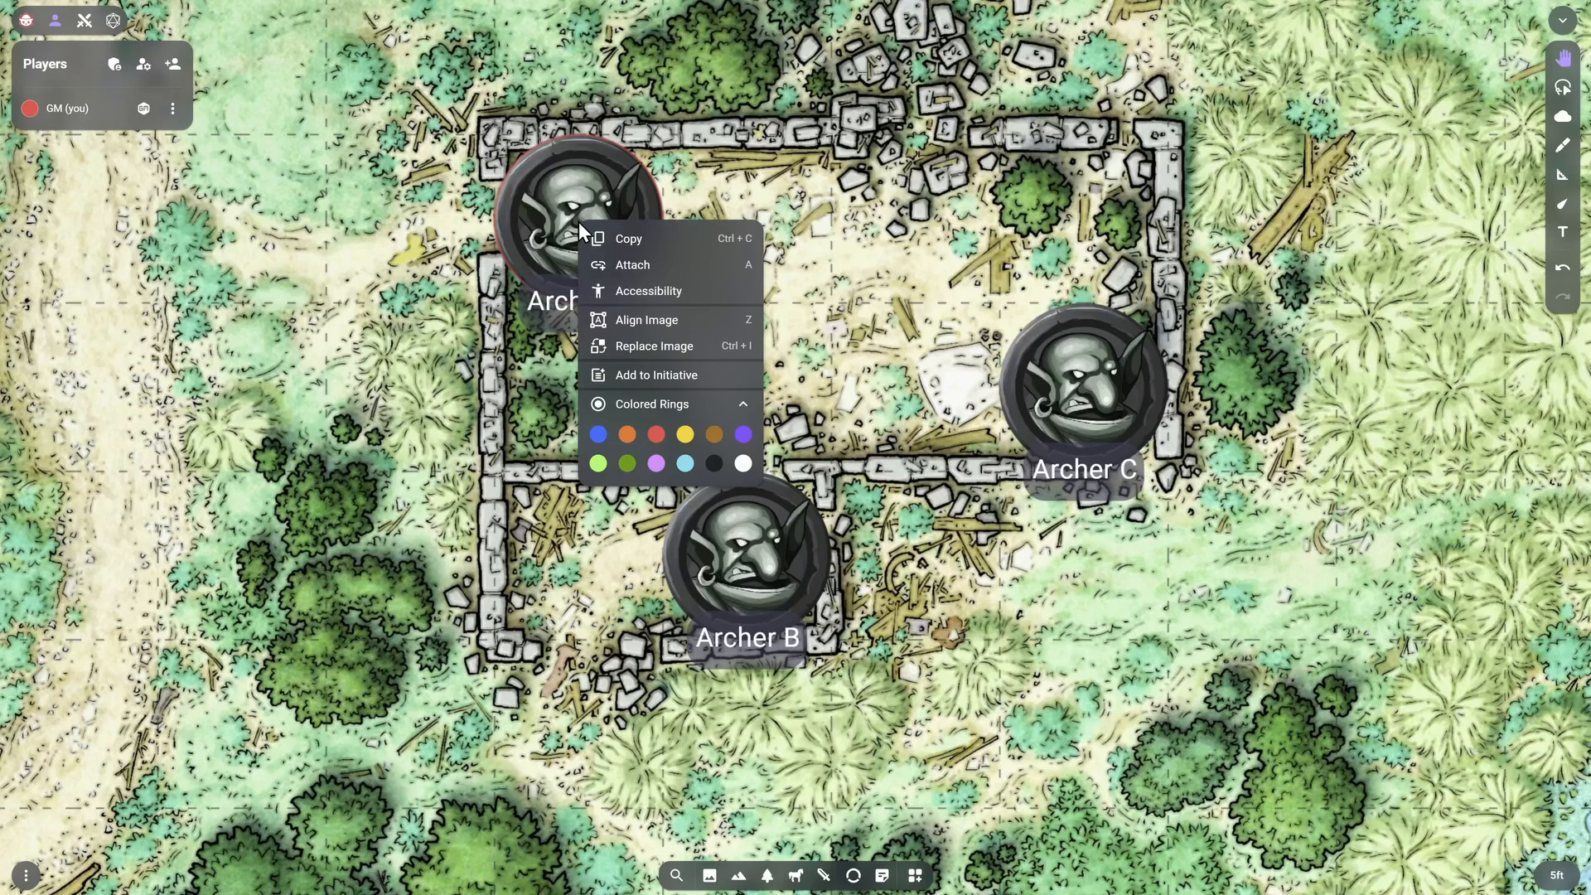
left_click(630, 262)
left_click(746, 571)
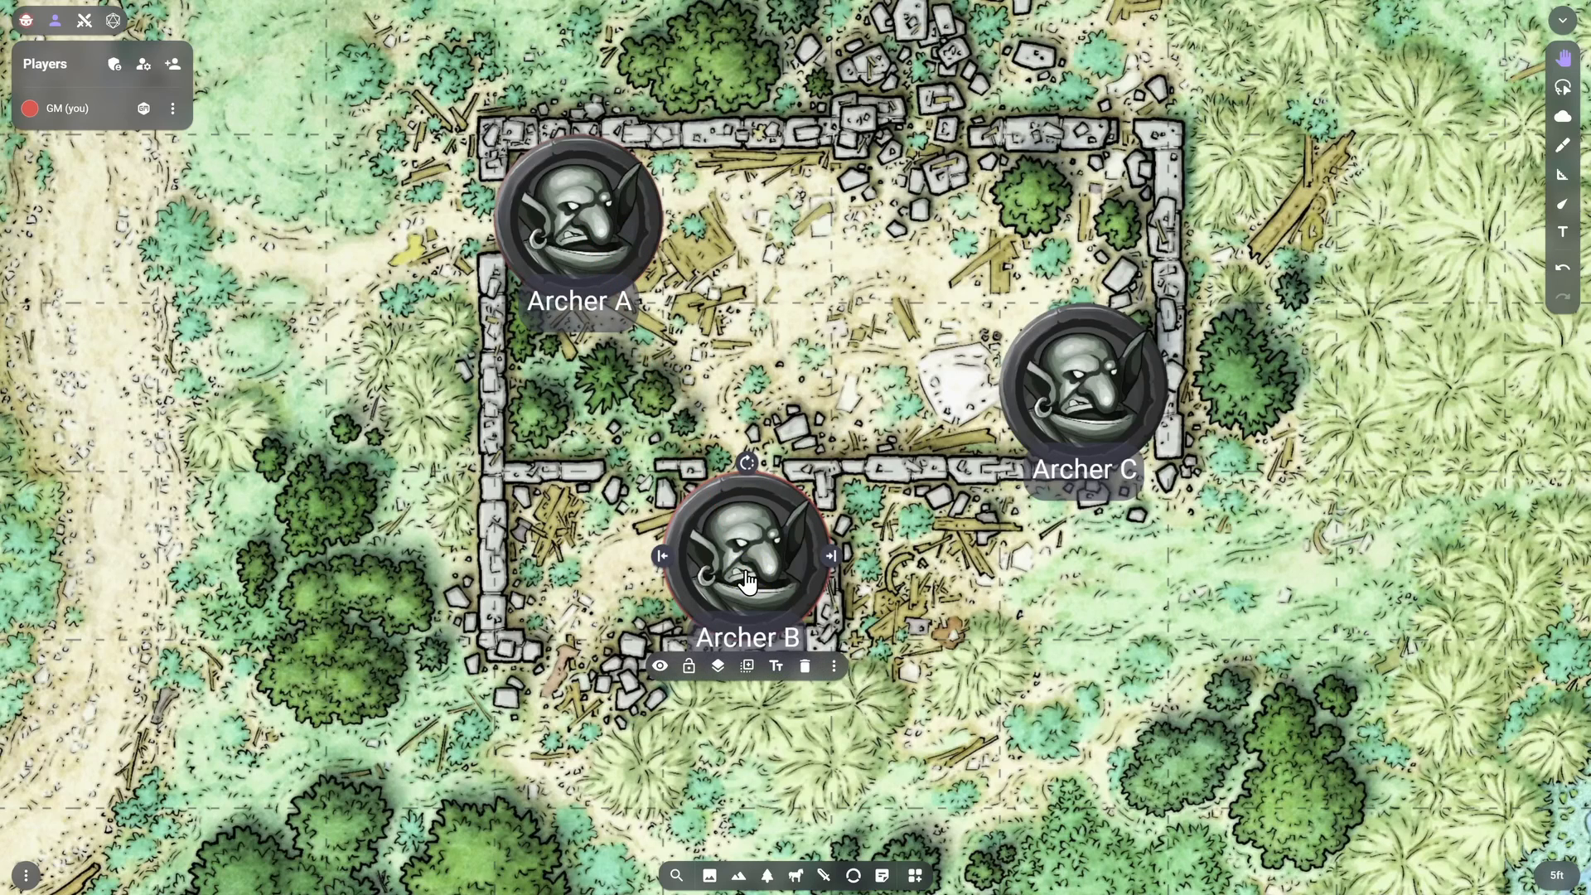
right_click(746, 570)
left_click(789, 613)
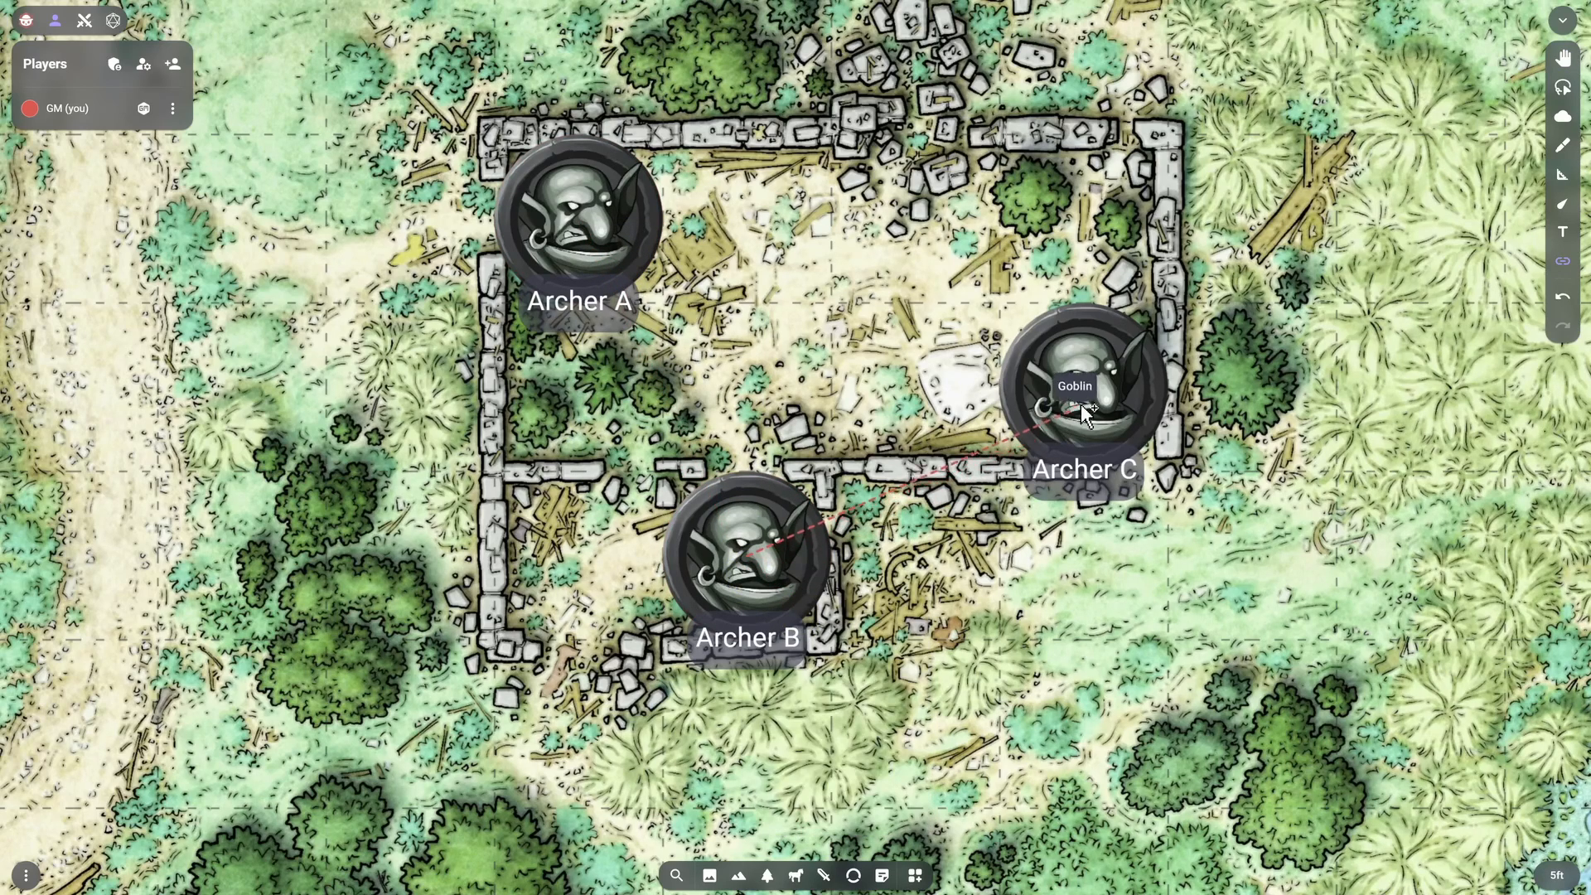
left_click(1088, 405)
right_click(1086, 404)
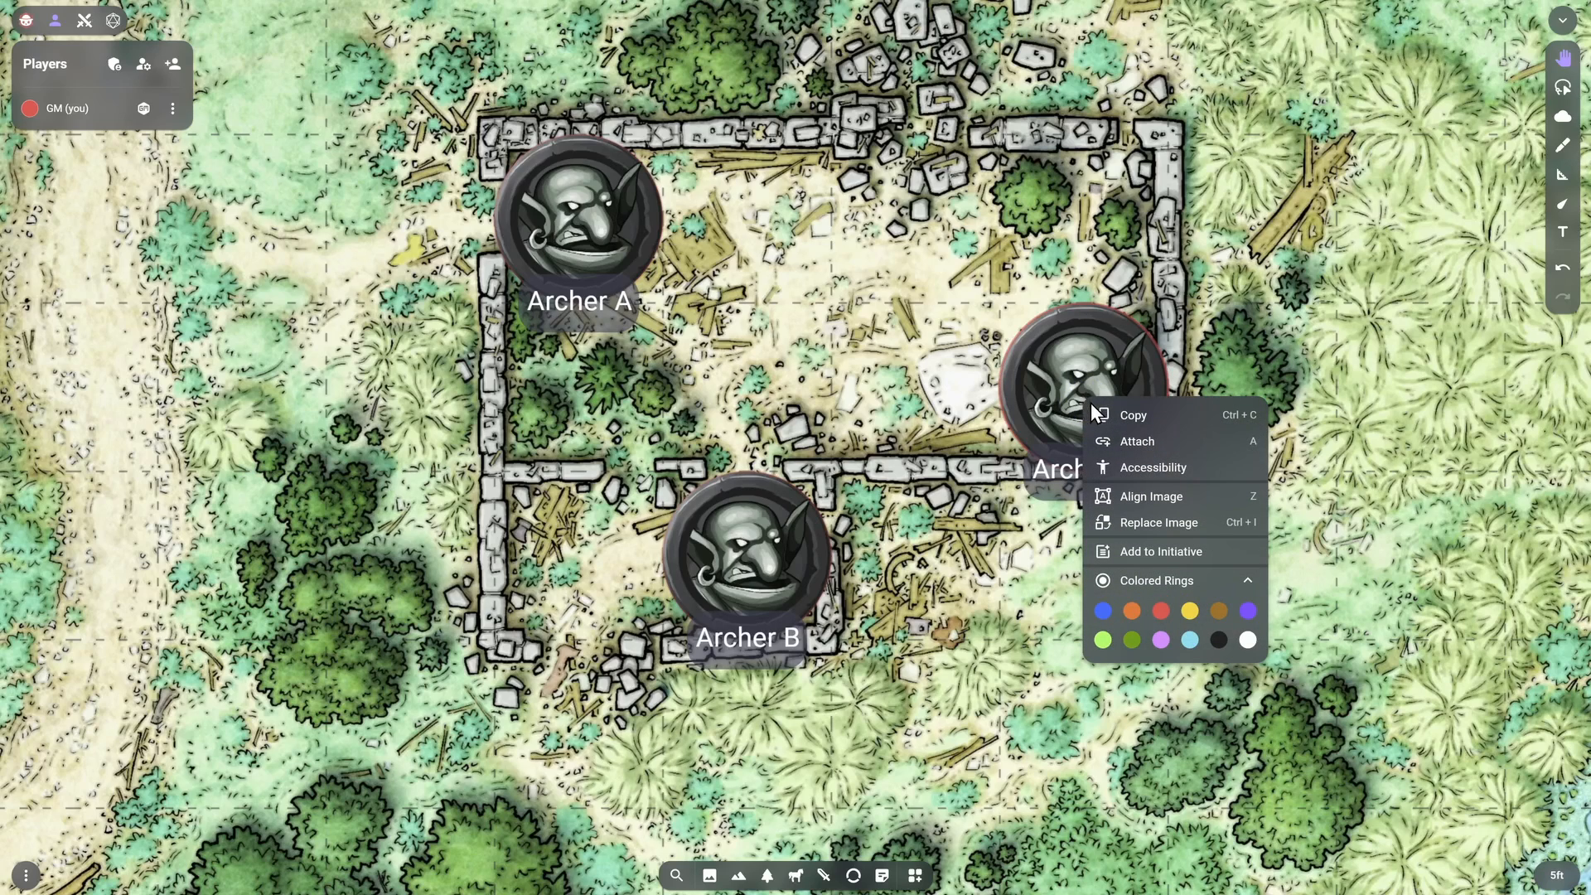
left_click(1111, 442)
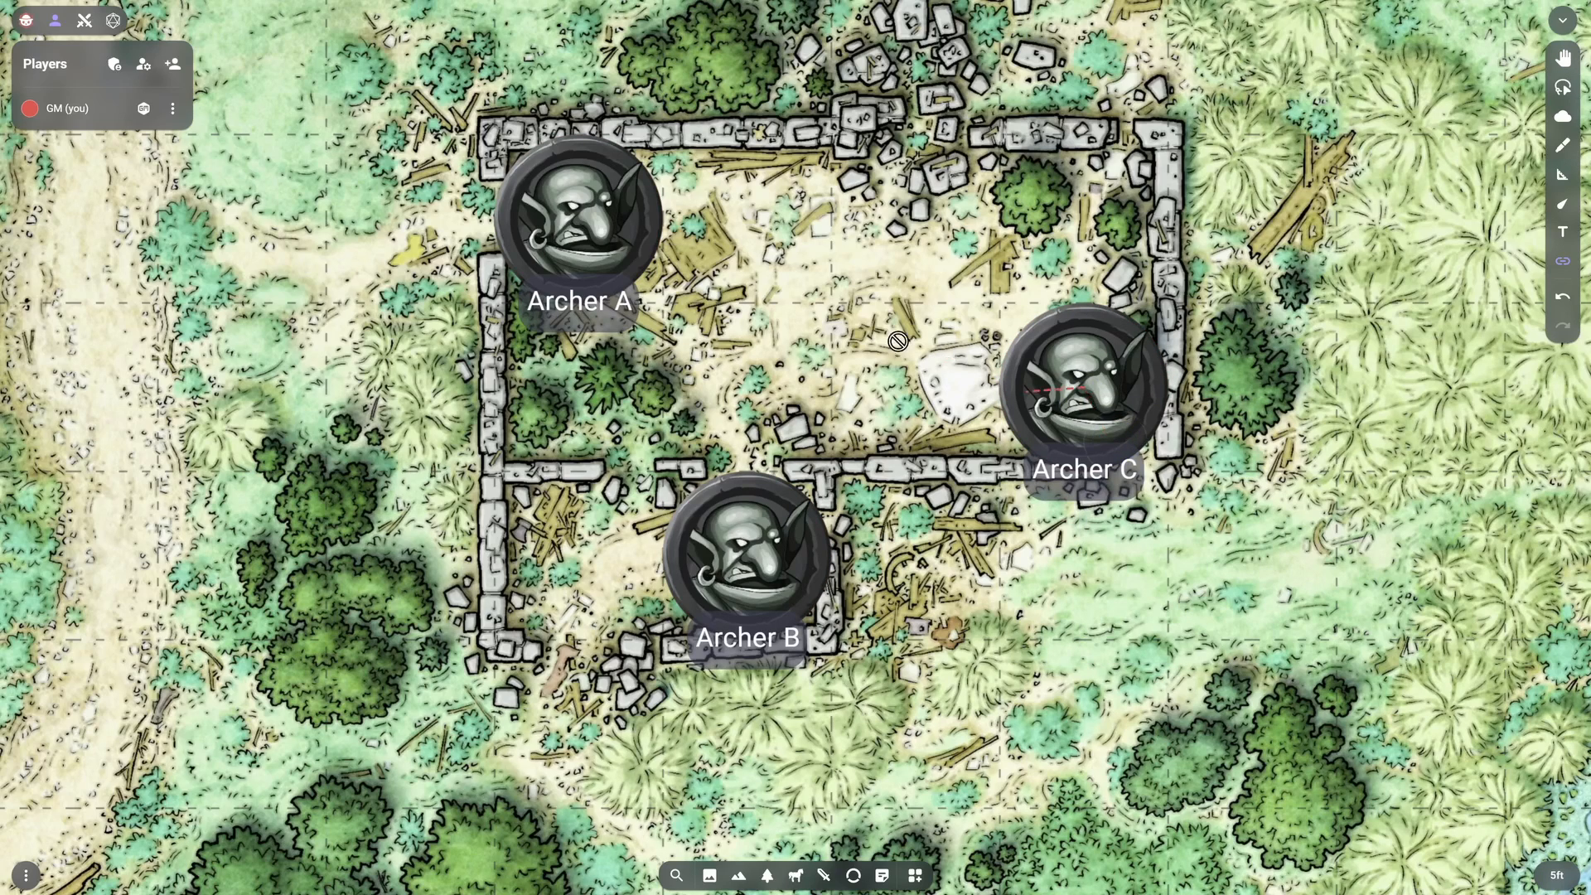
left_click(583, 238)
Test the attachments by moving the group from each archer token in turn and returning it to its place
left_click_drag(583, 238, 534, 216)
mouse_move(760, 659)
left_mouse_down()
mouse_move(761, 820)
mouse_move(759, 660)
left_mouse_up()
left_click_drag(1147, 366, 1103, 388)
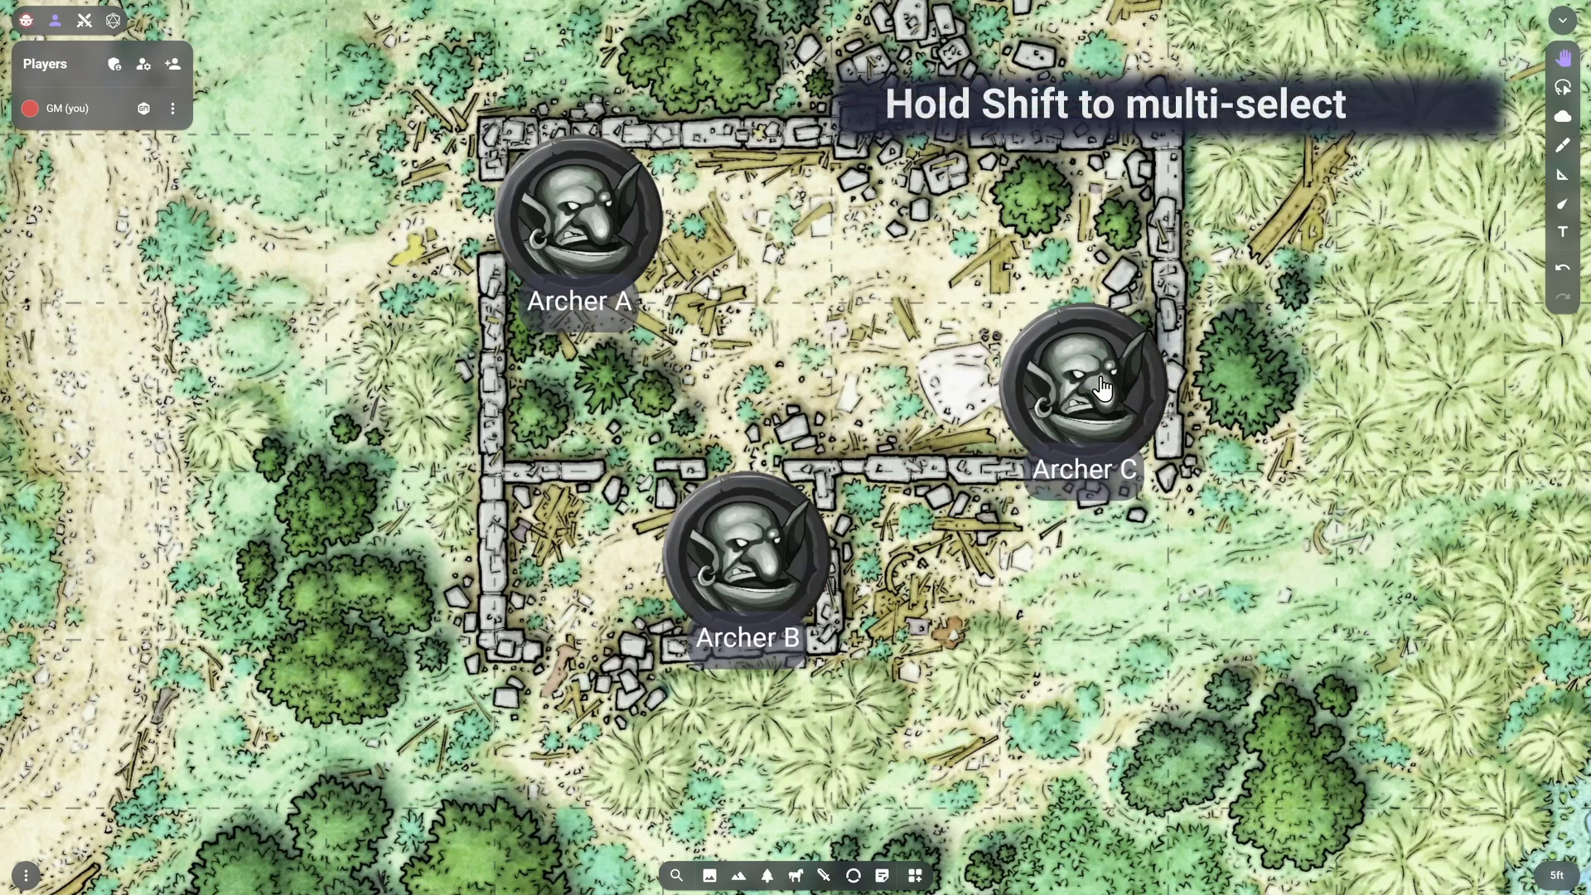
Disable the Visible, Rotation and Delete constraints on all three attached archer tokens together
left_click(593, 221, "shift")
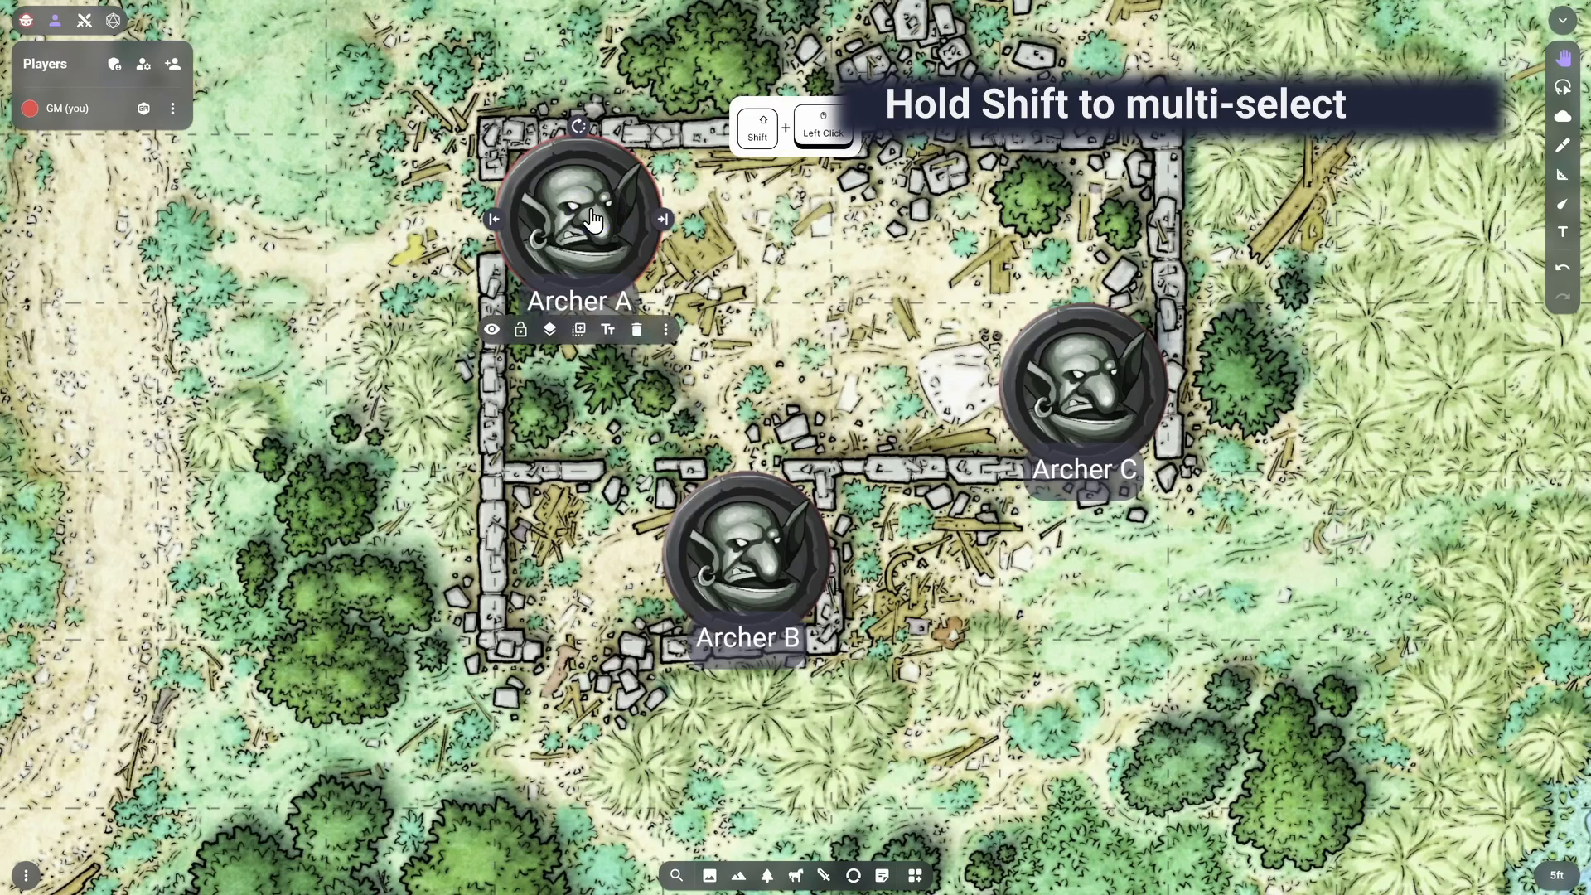
left_click(750, 561, "shift")
left_click(1084, 395, "shift")
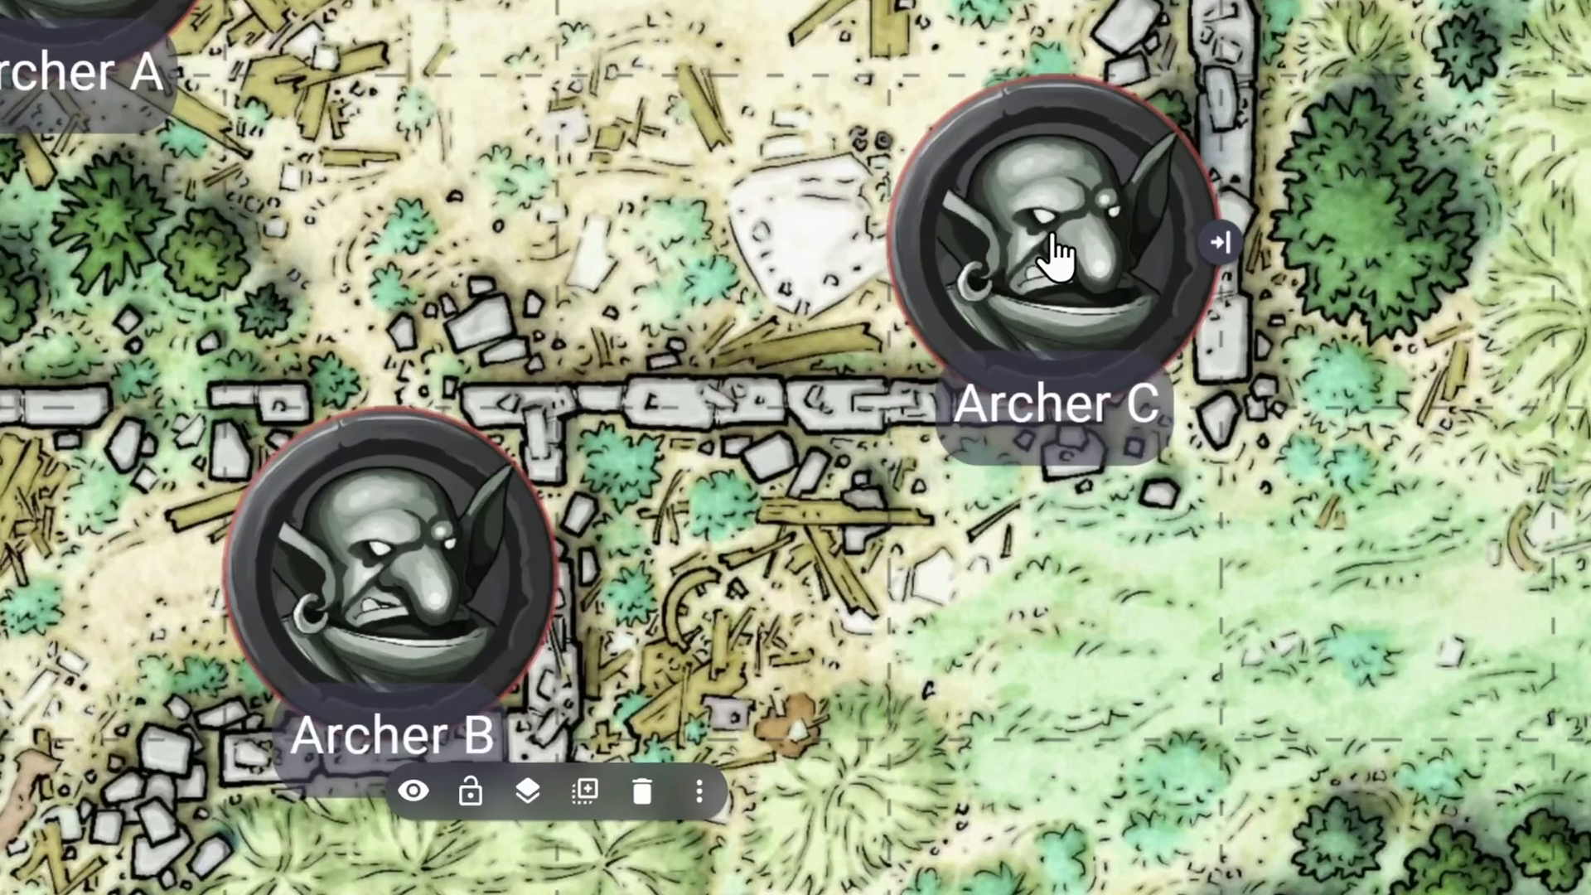
right_click(1084, 393)
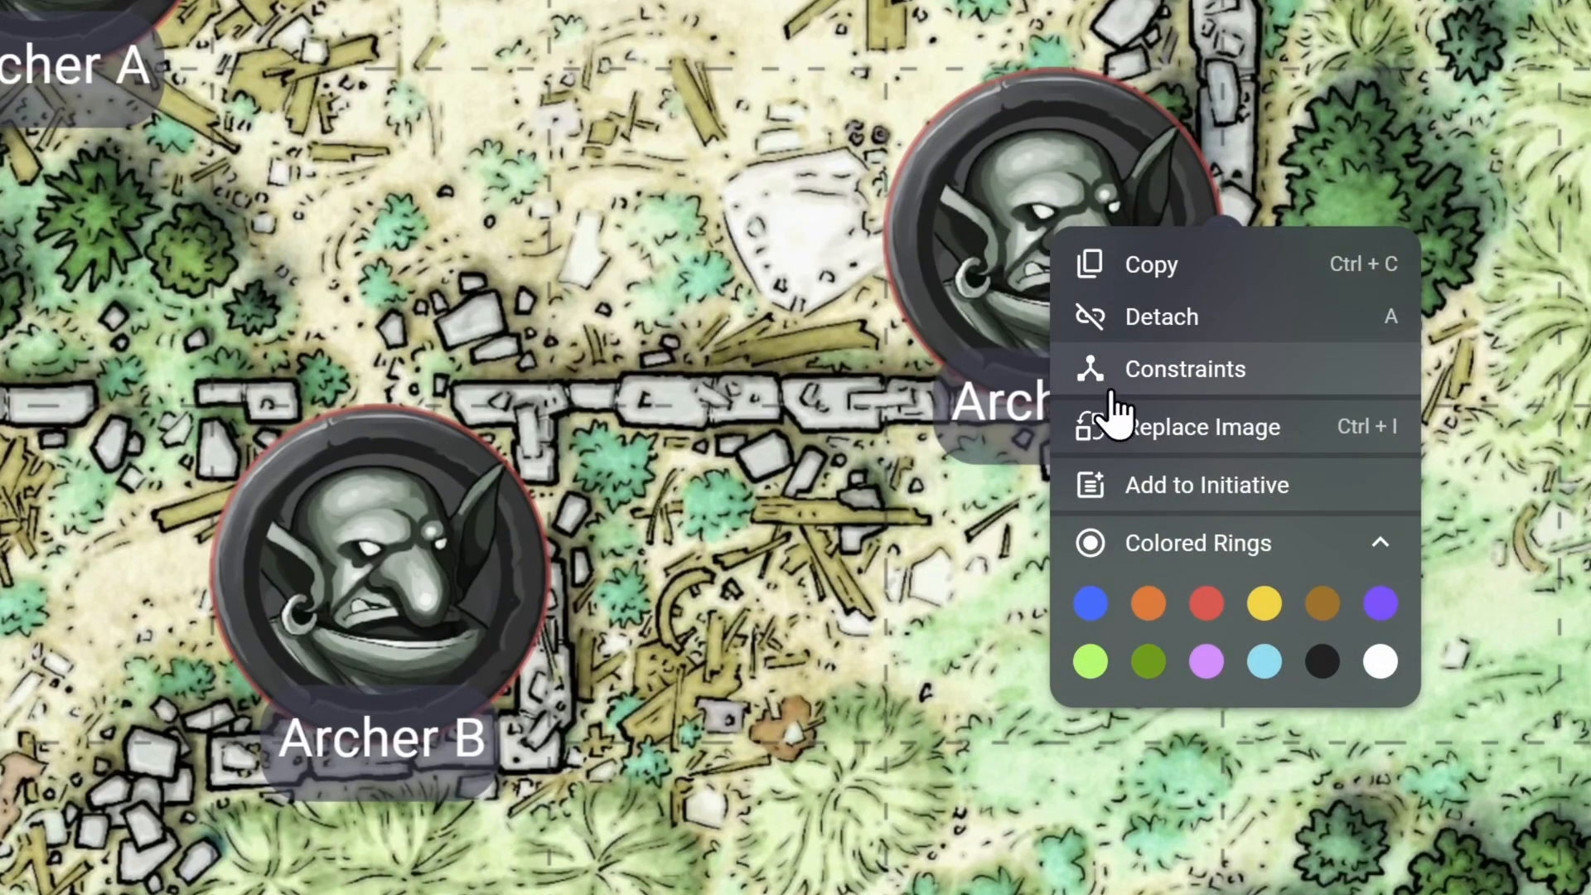
left_click(1122, 377)
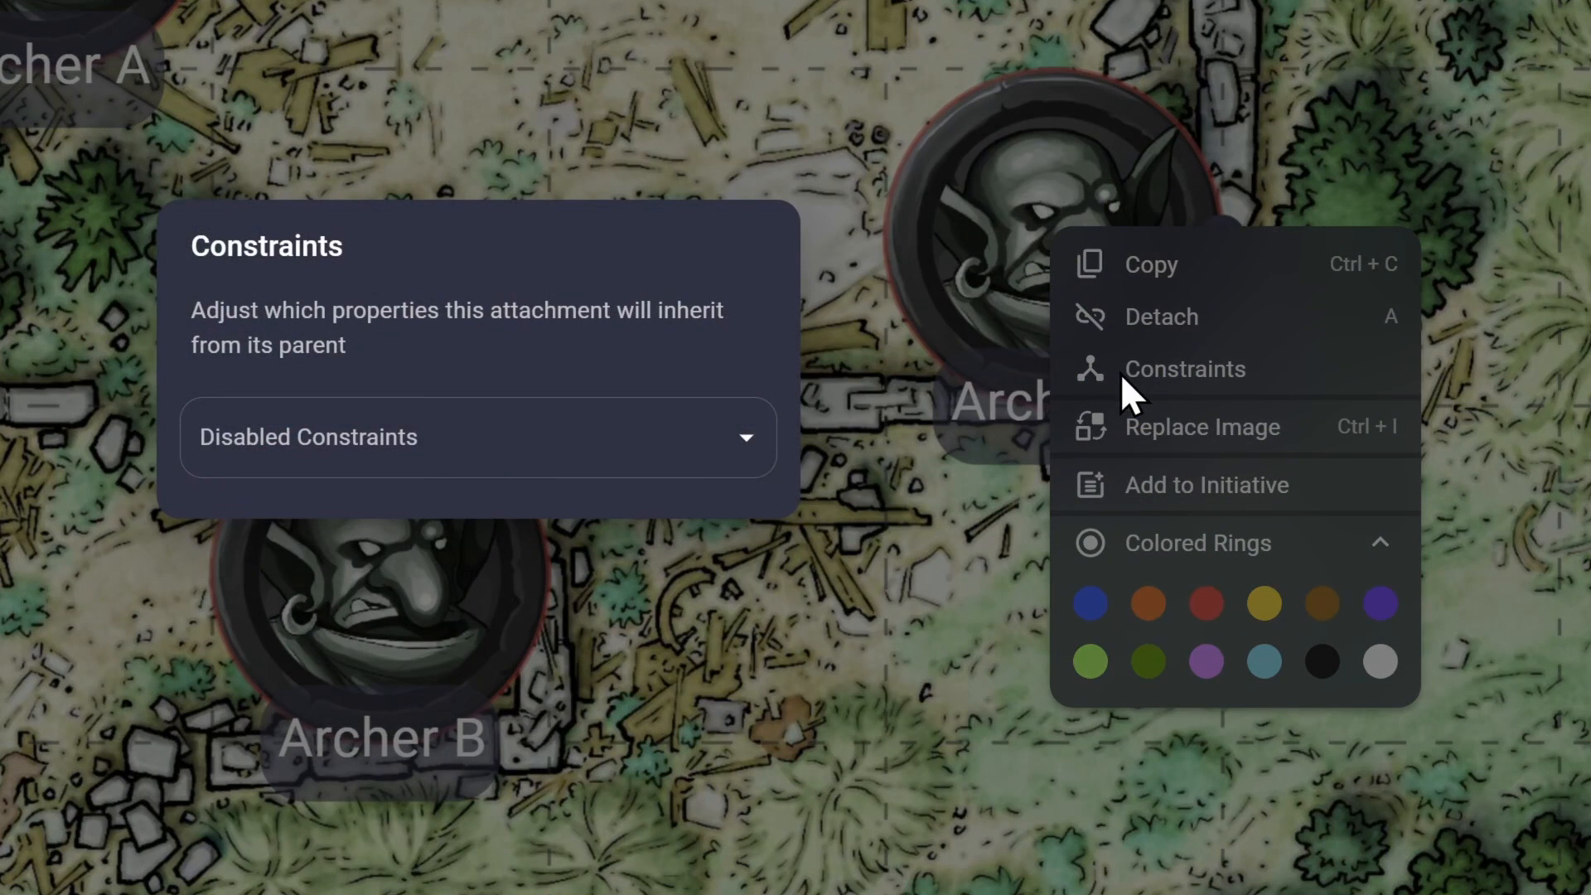
left_click(727, 441)
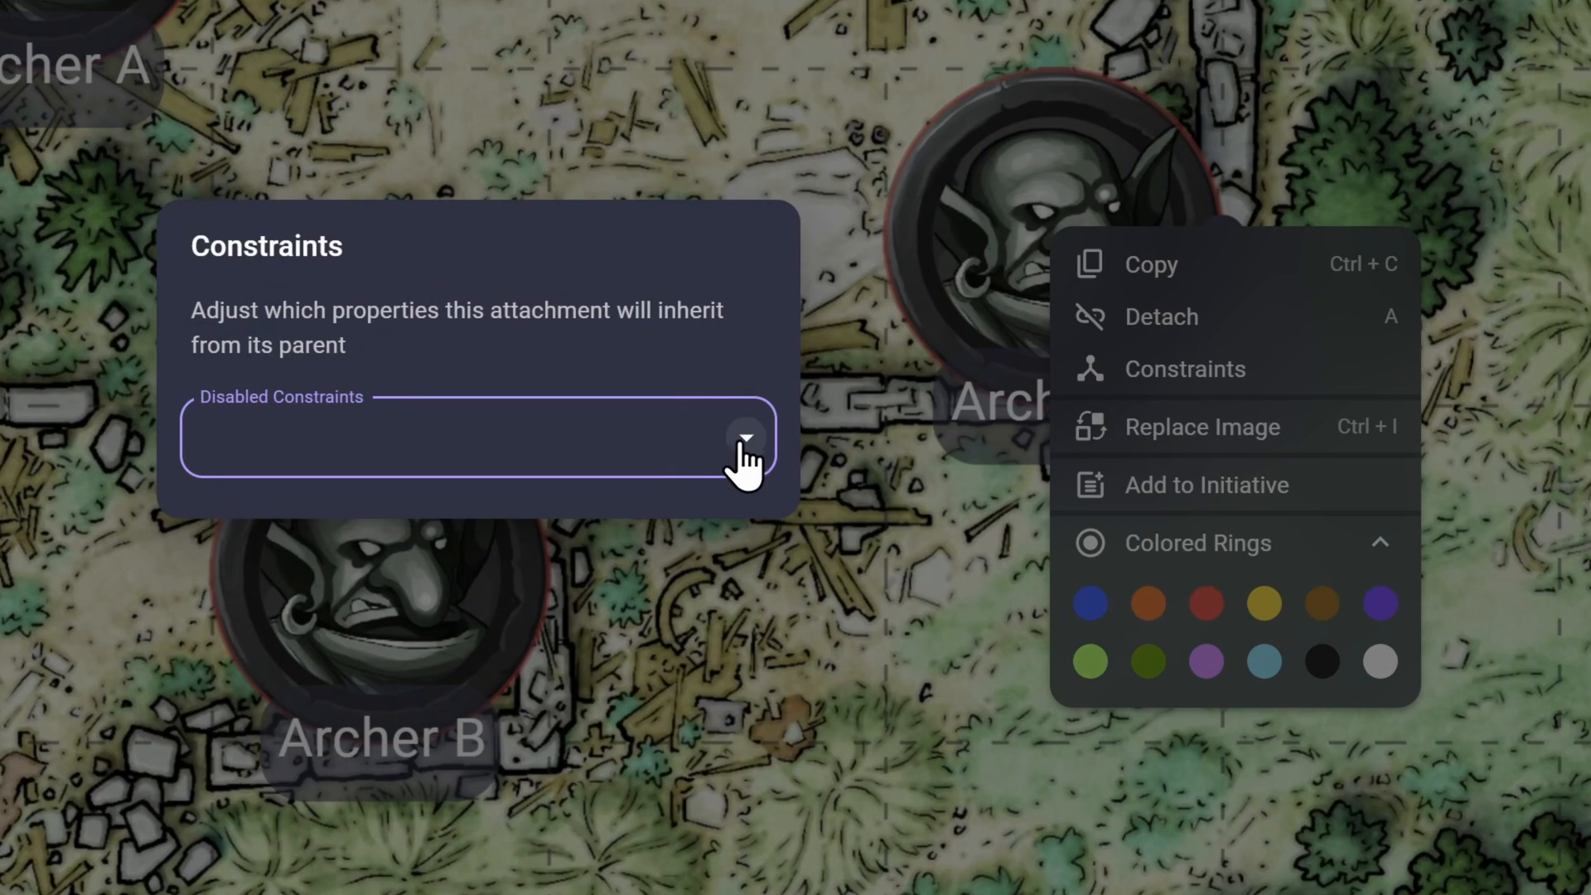
left_click(743, 439)
left_click(416, 520)
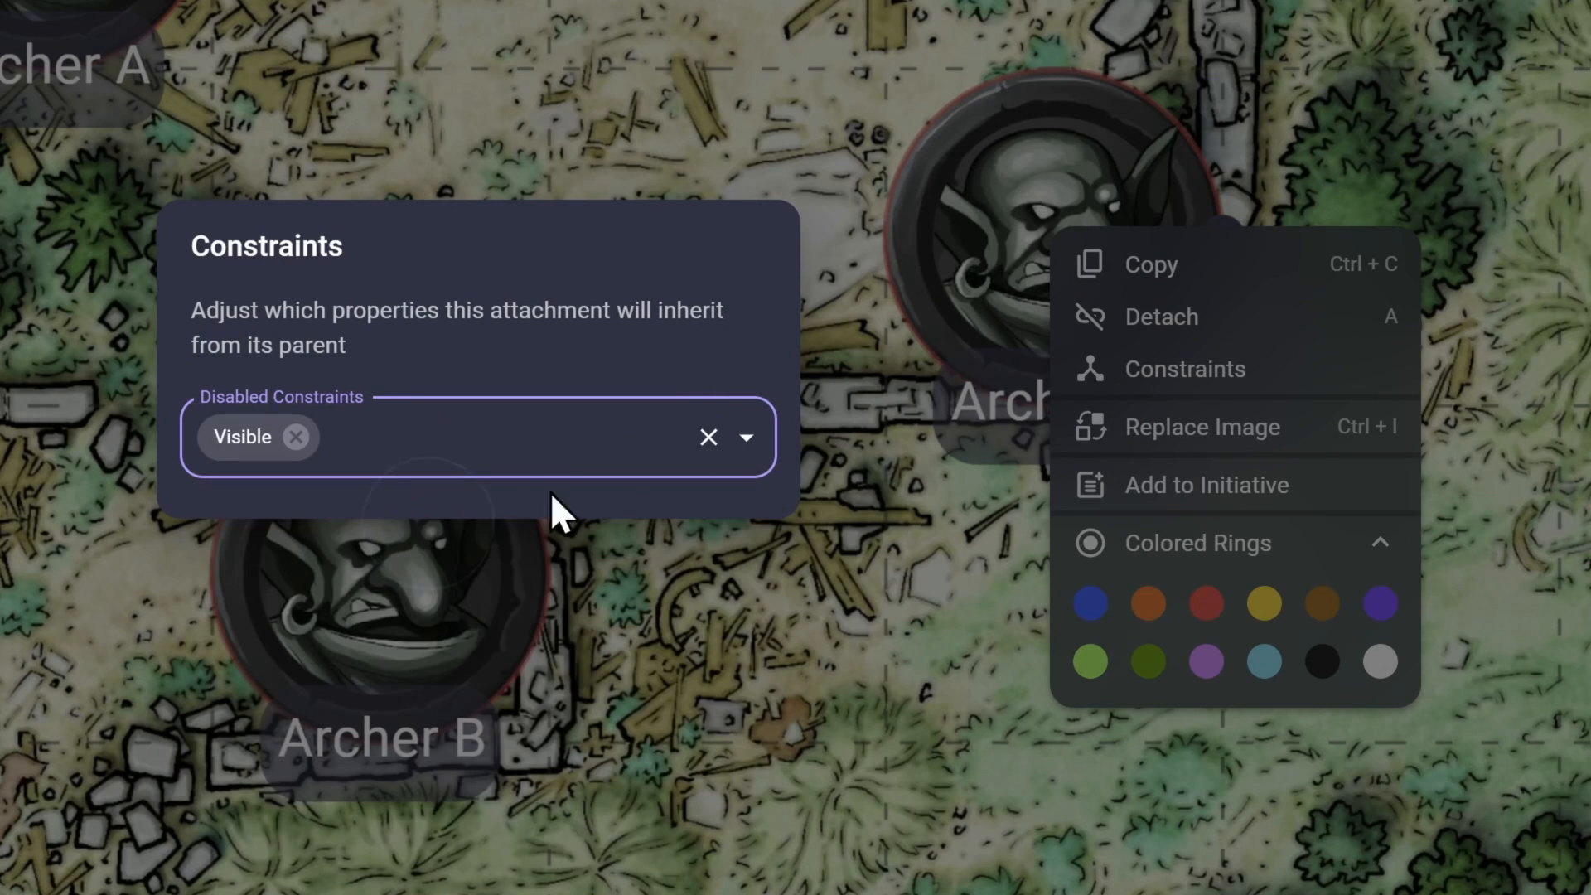
left_click(746, 437)
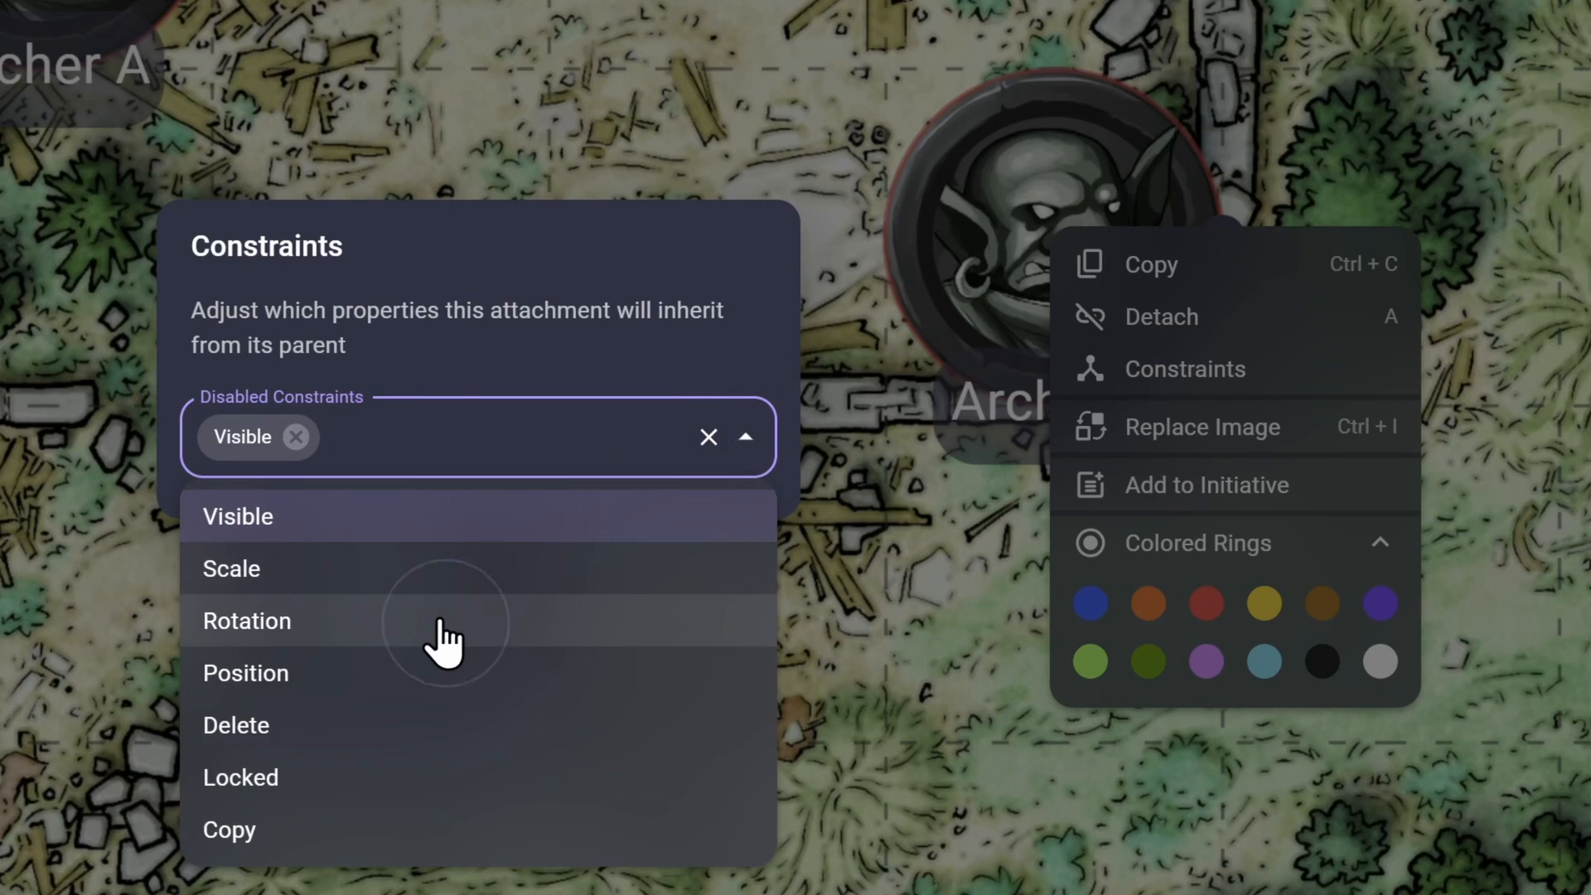
left_click(444, 632)
left_click(748, 439)
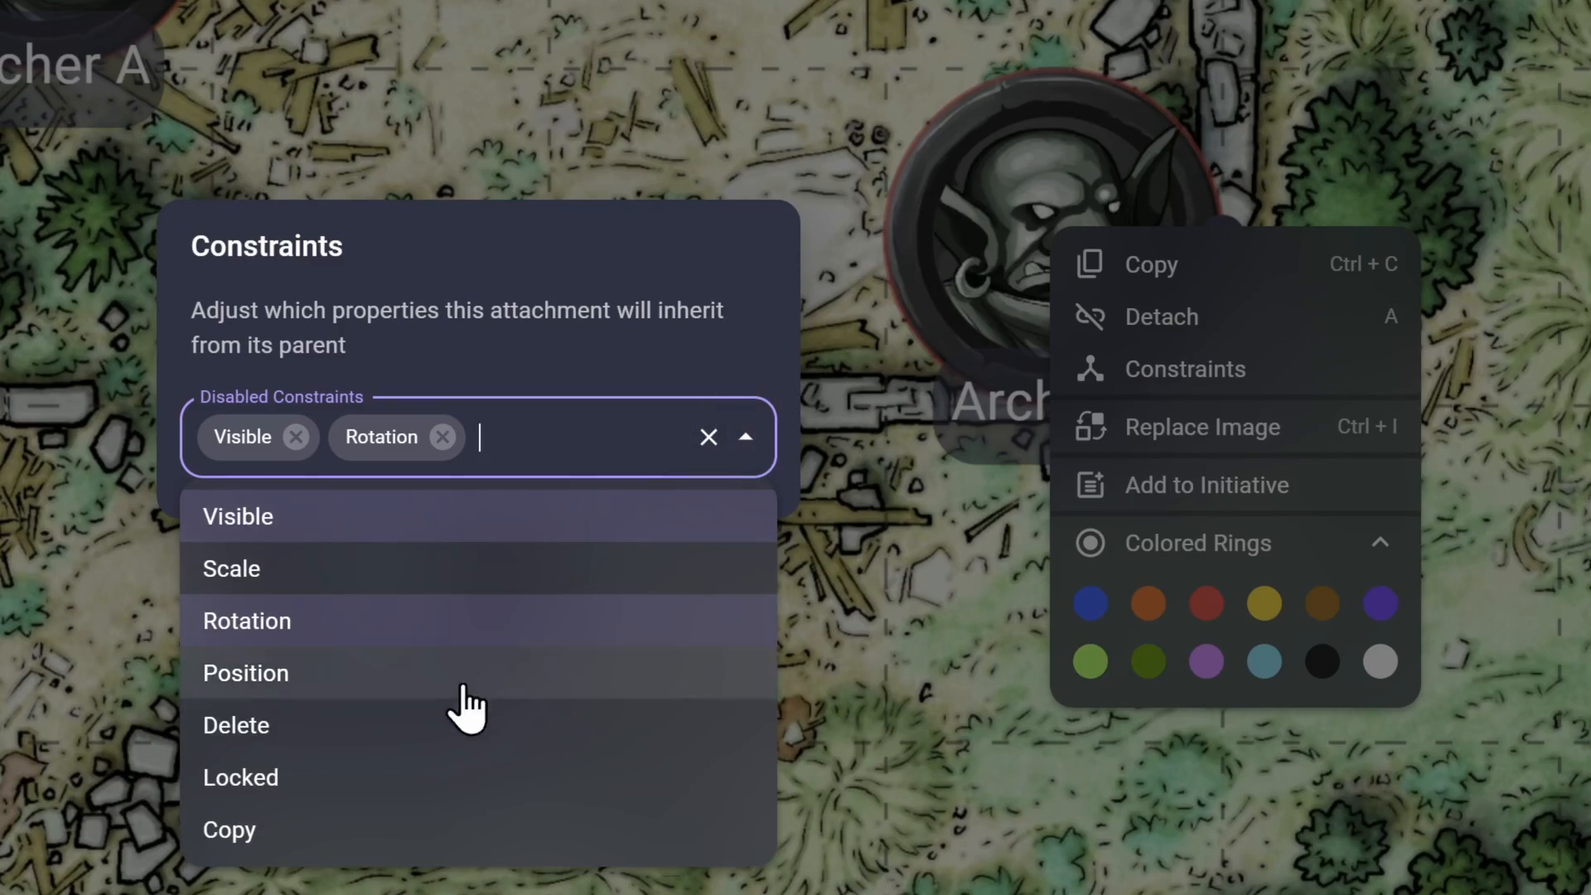
left_click(431, 744)
left_click(708, 727)
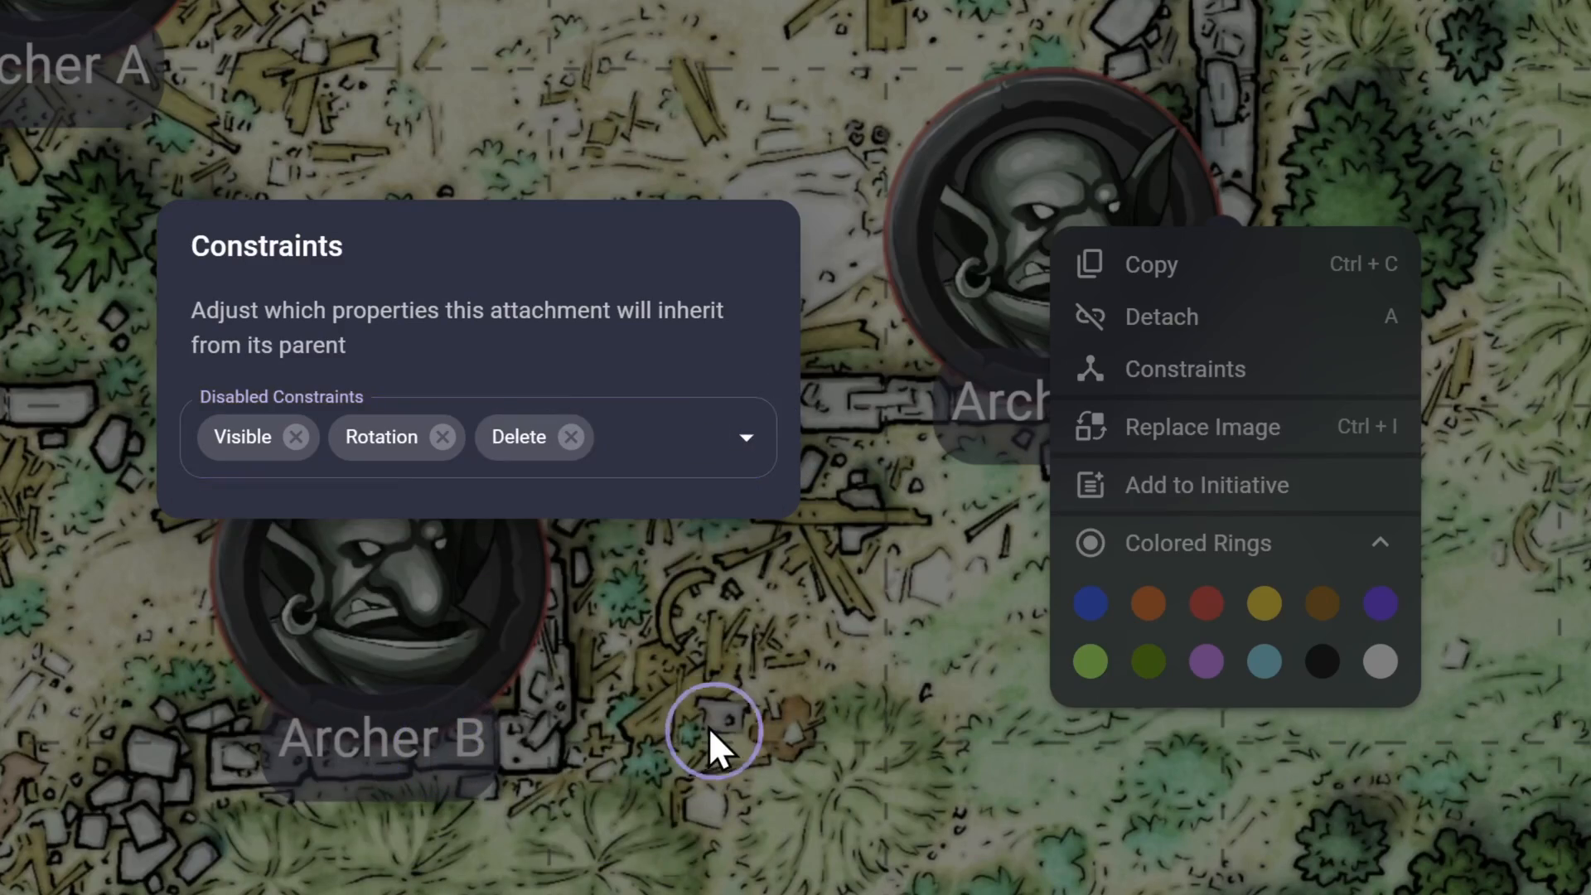
left_click(711, 732)
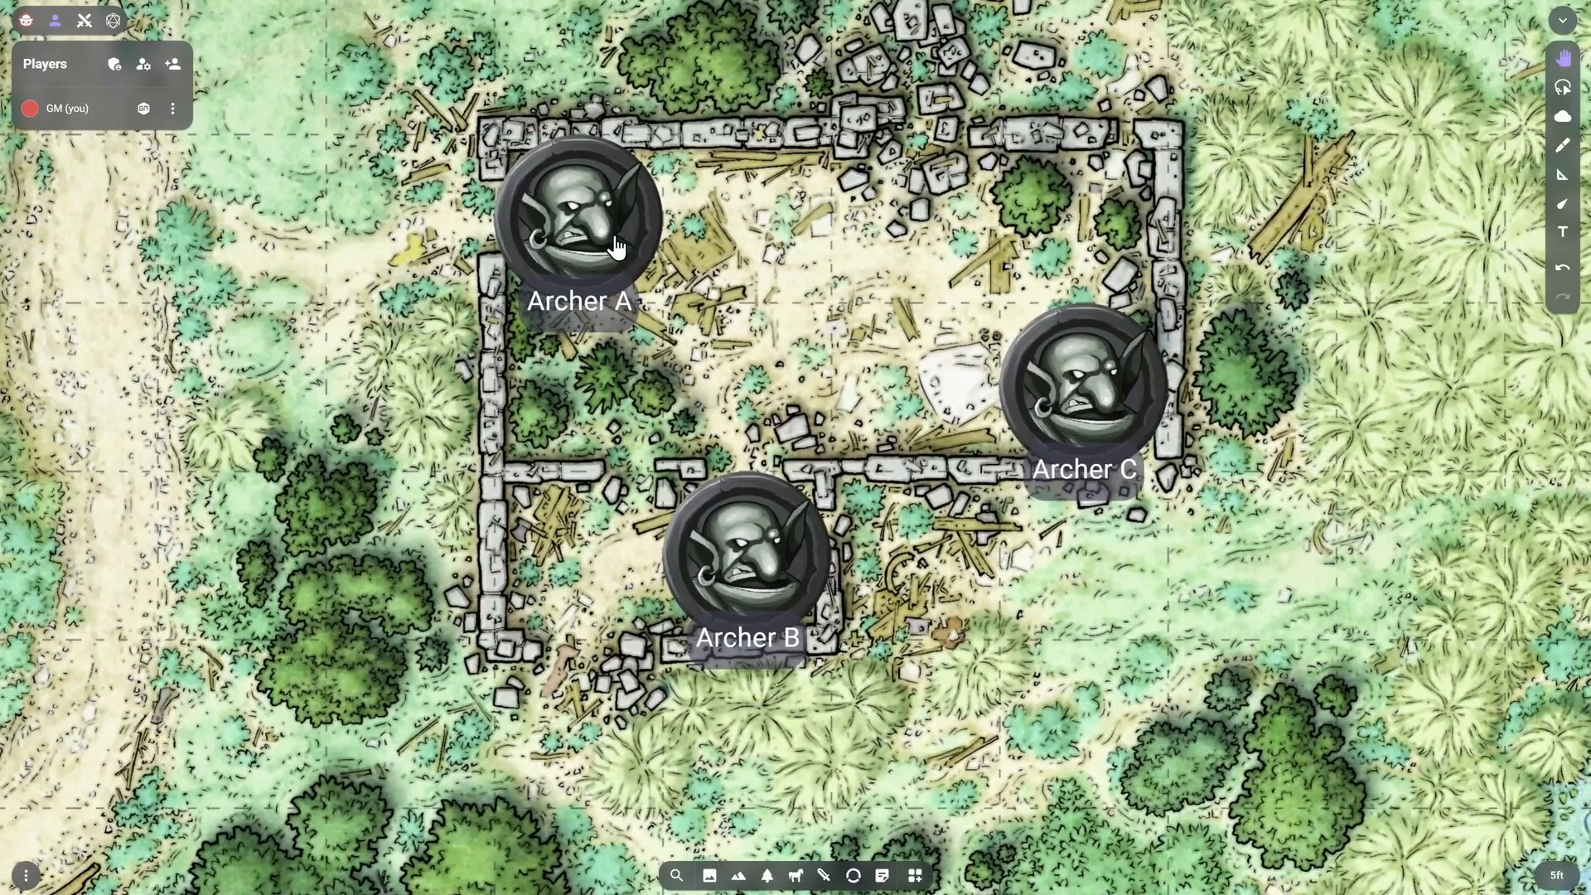
Test the disabled constraints by rotating Archer A a quarter turn clockwise, hiding Archer B and deleting Archer C
left_click(497, 172)
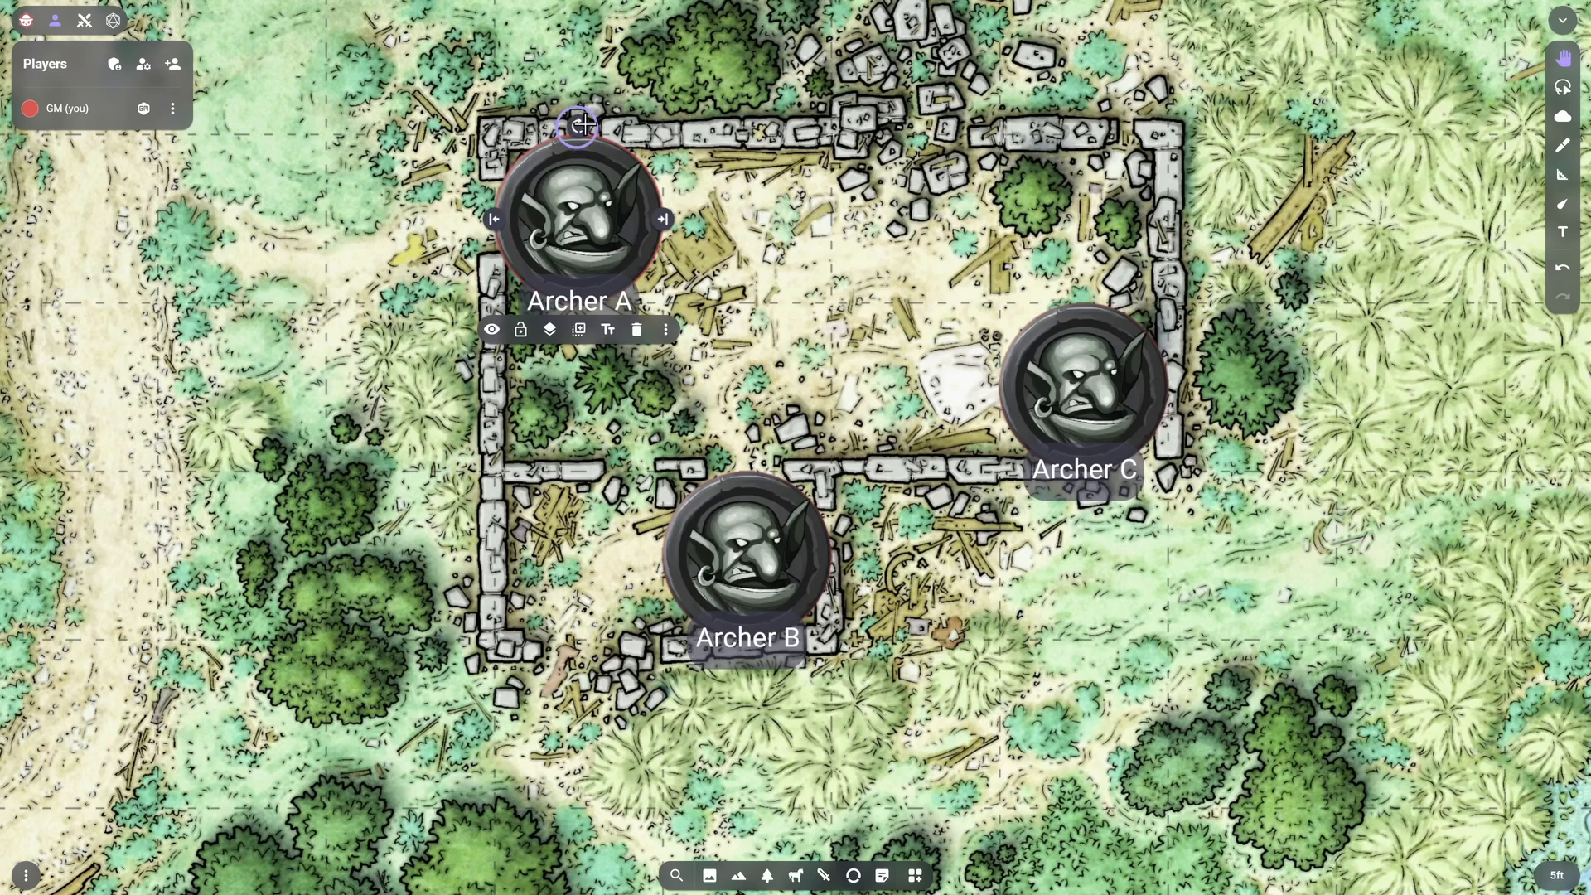
left_click_drag(575, 124, 679, 226)
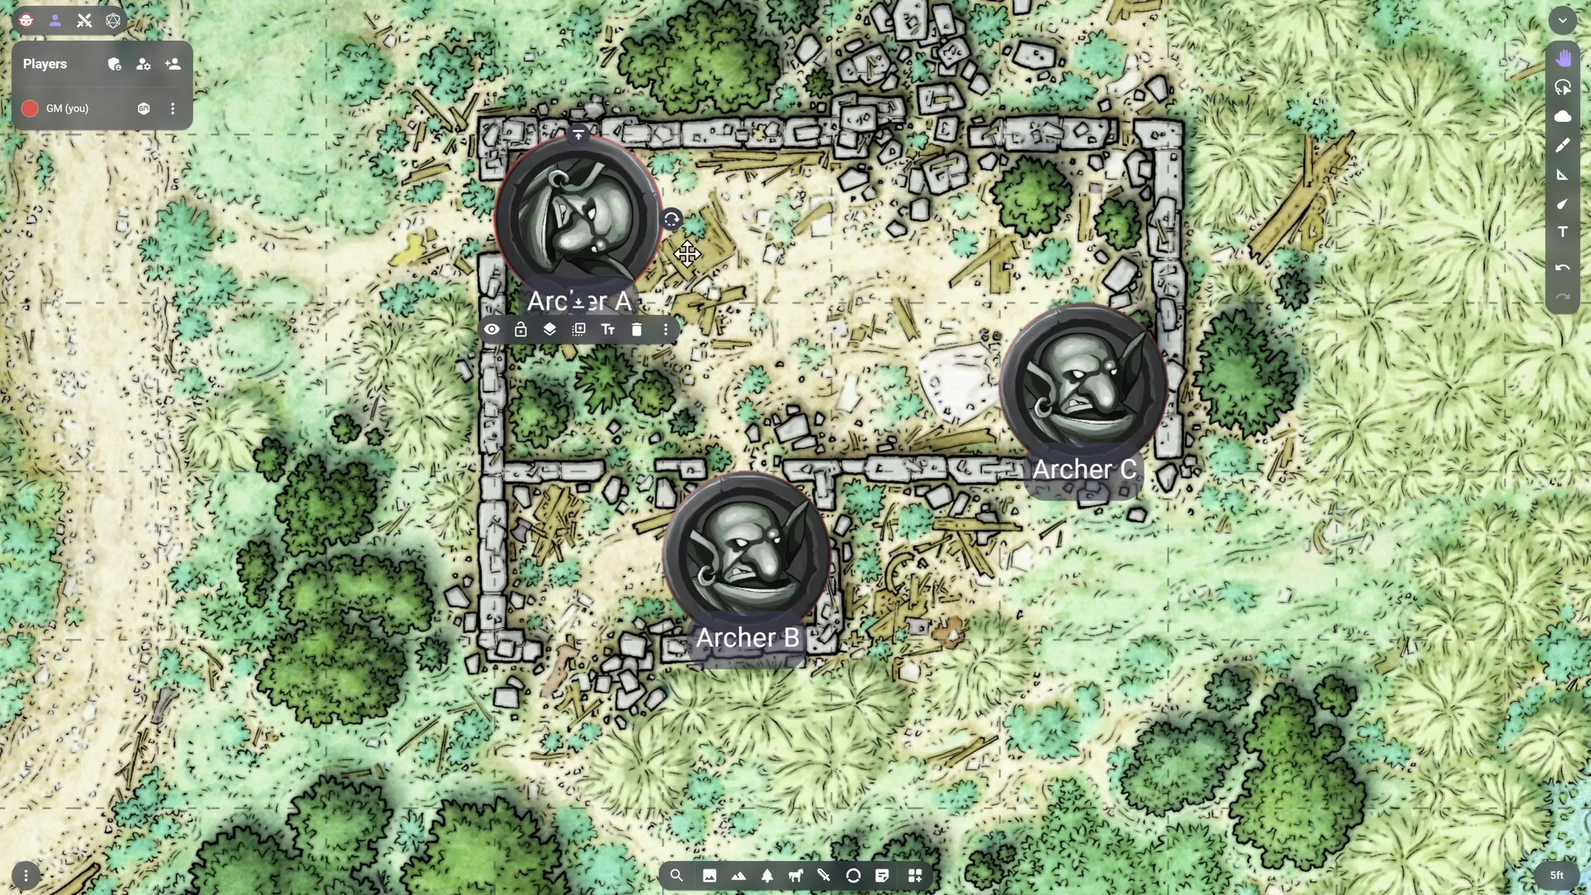
left_click(756, 582)
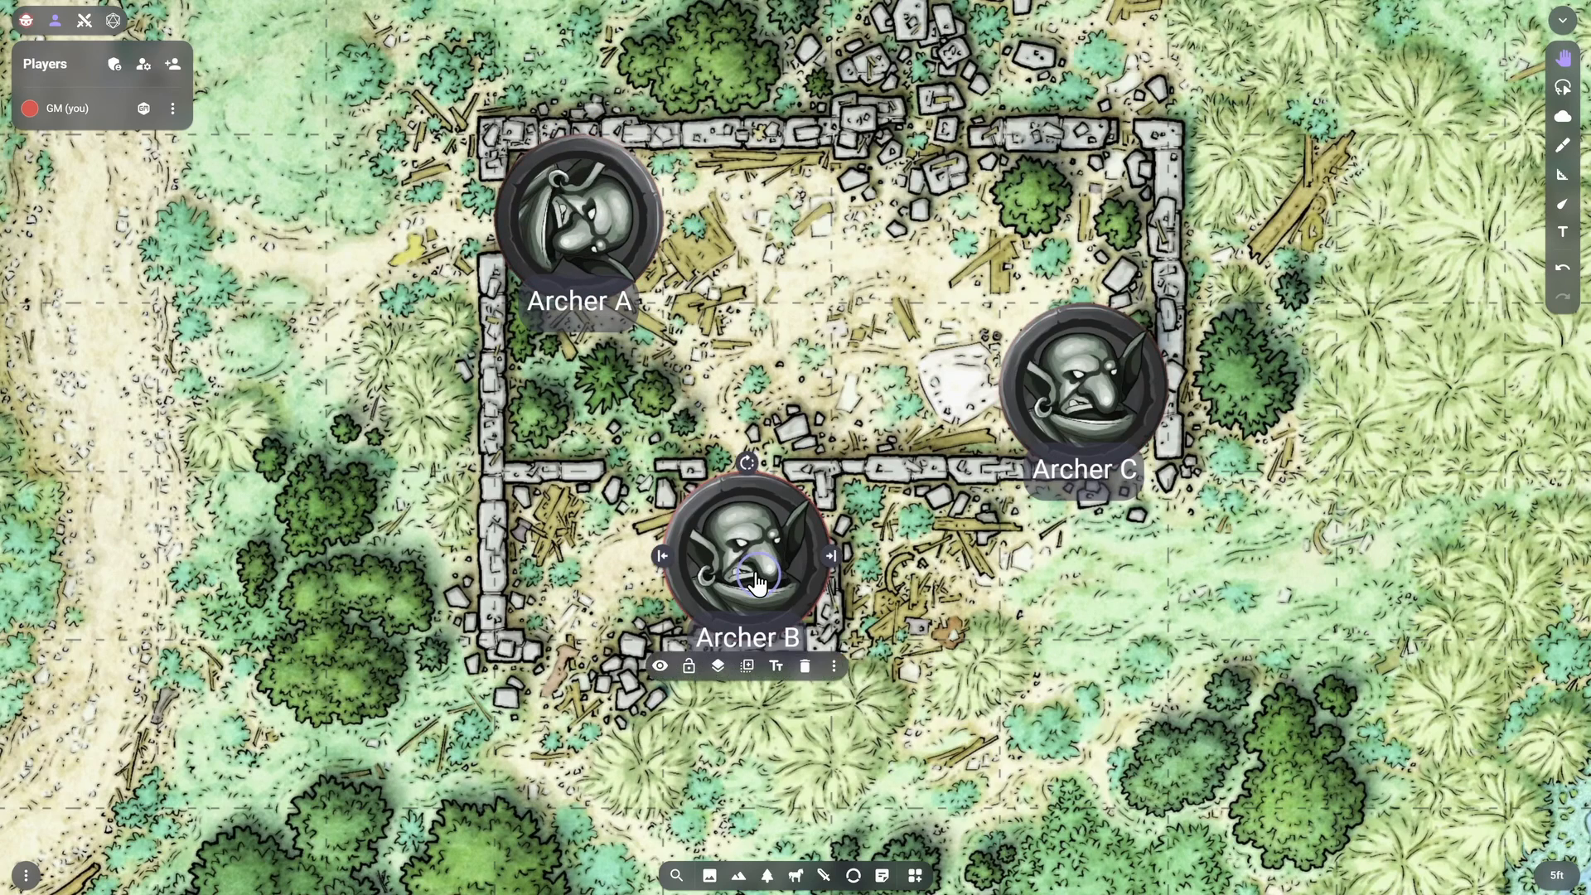
left_click(660, 668)
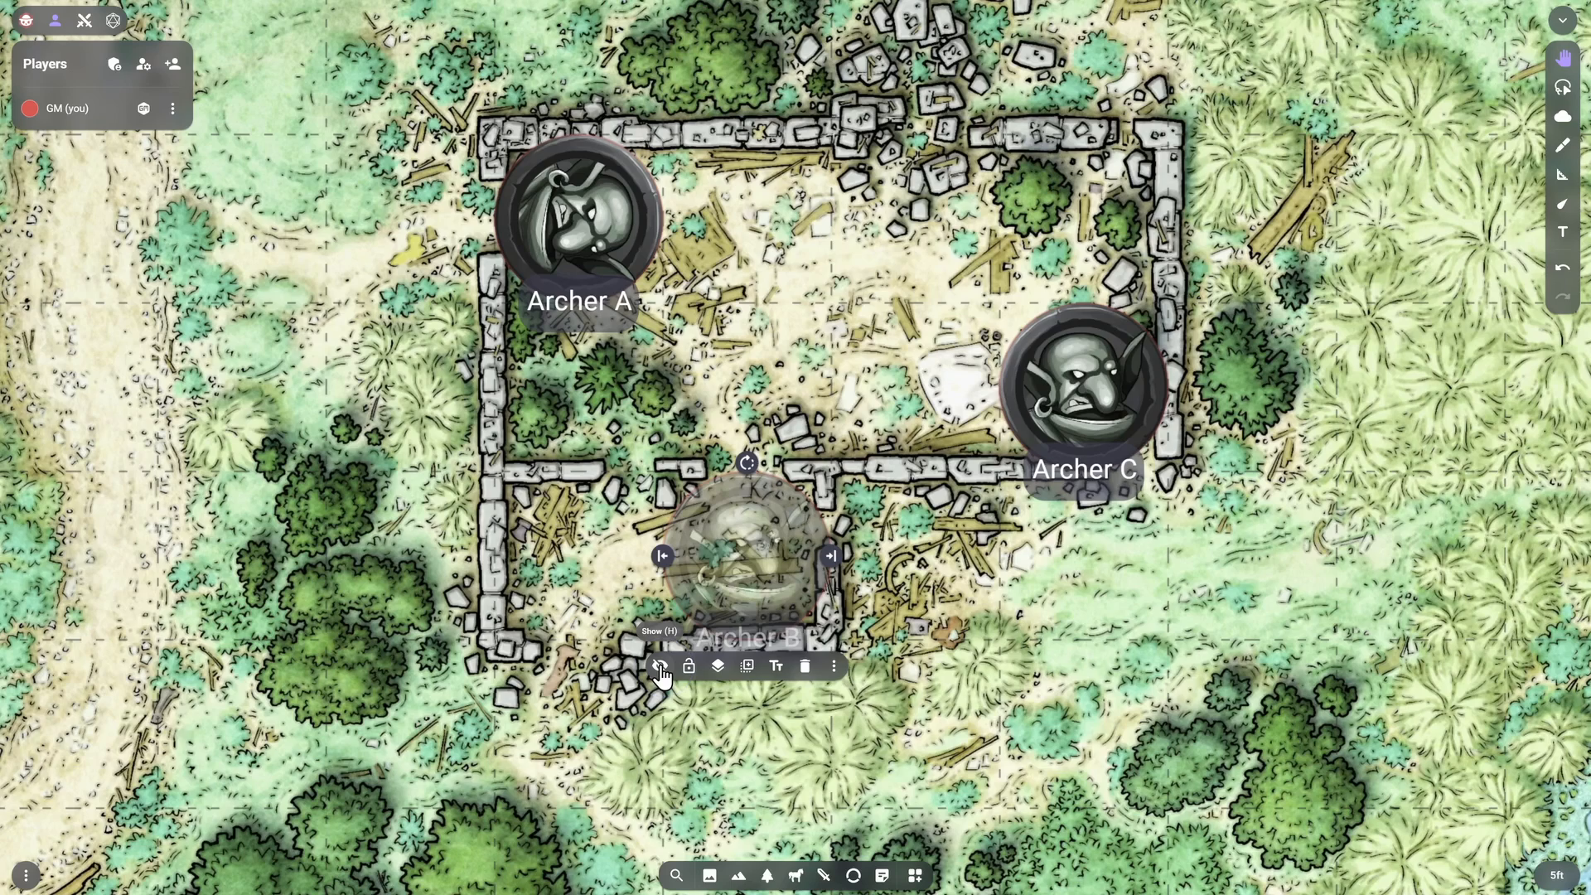
left_click(1060, 404)
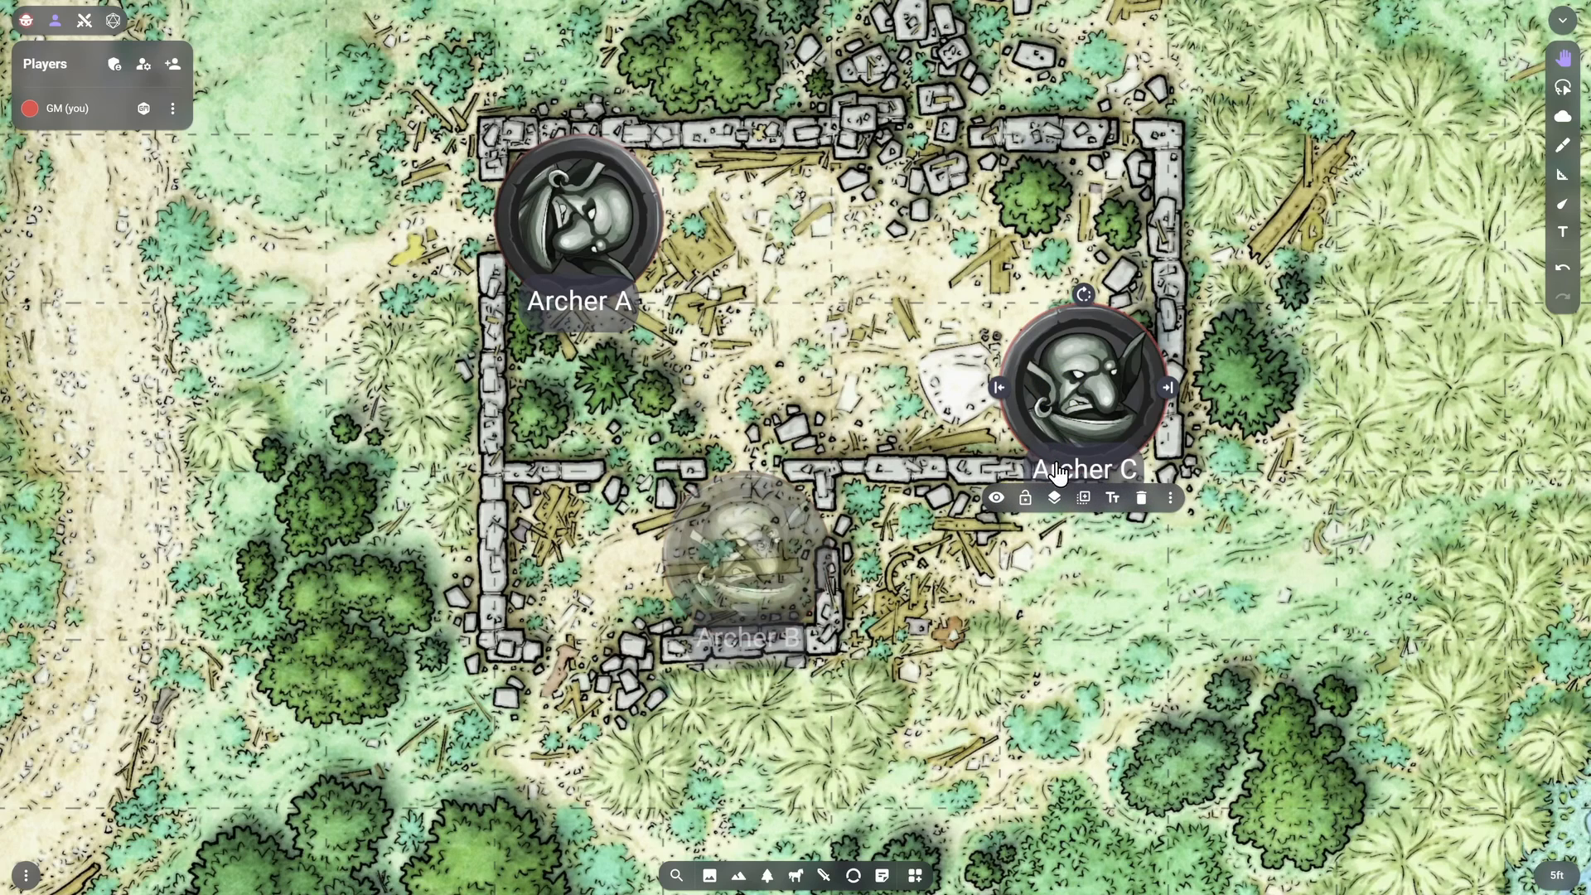
left_click(1139, 499)
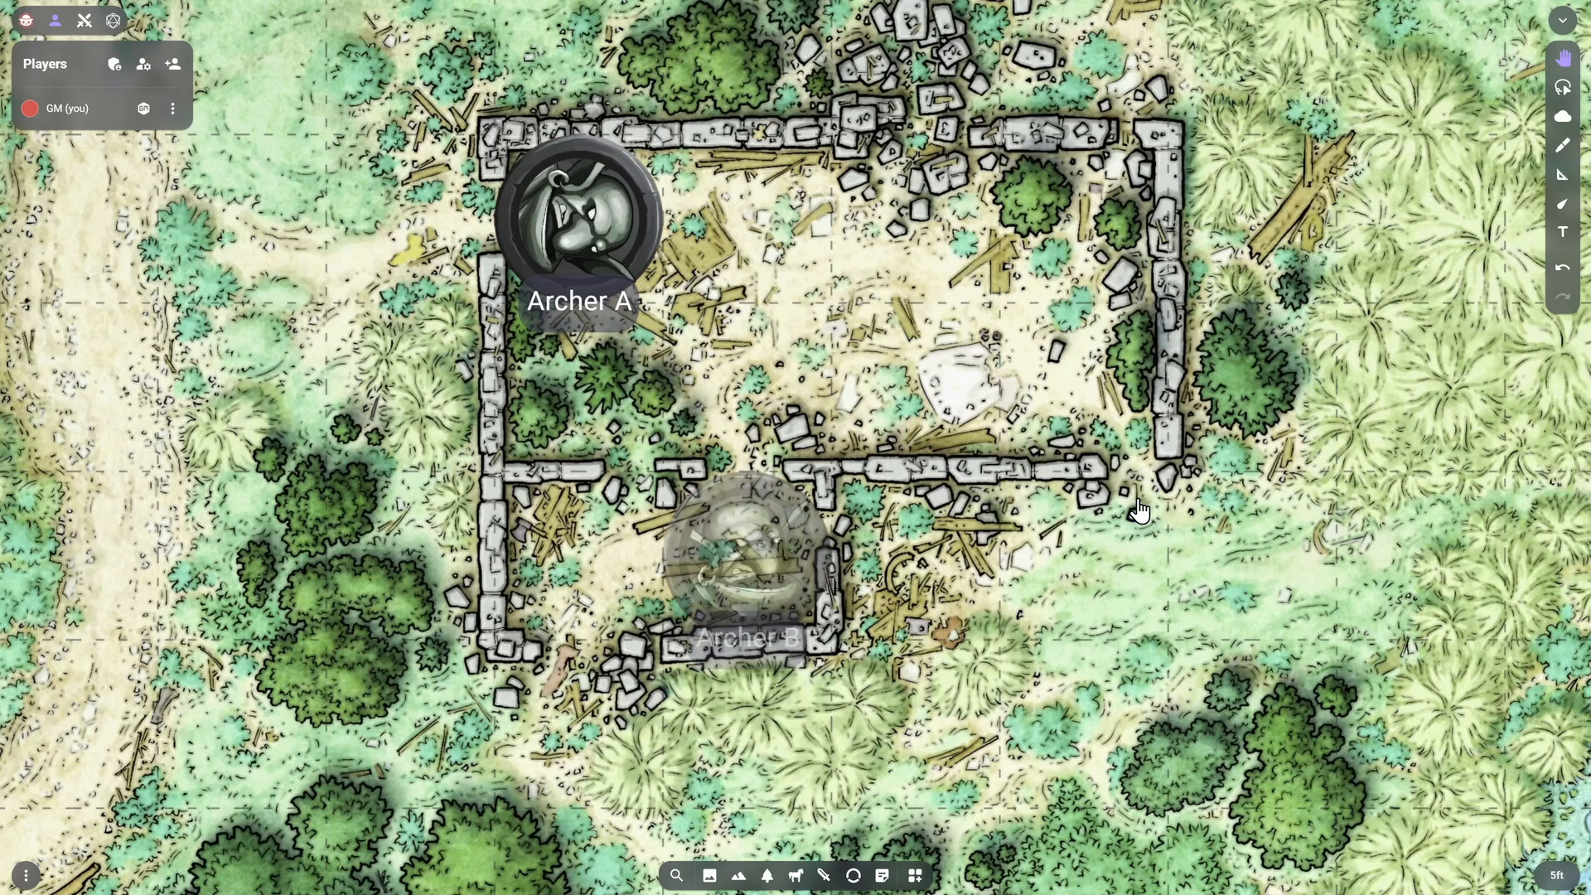
Undo the deletion of Archer C, the hiding of Archer B and the rotation of Archer A
key("ctrl")
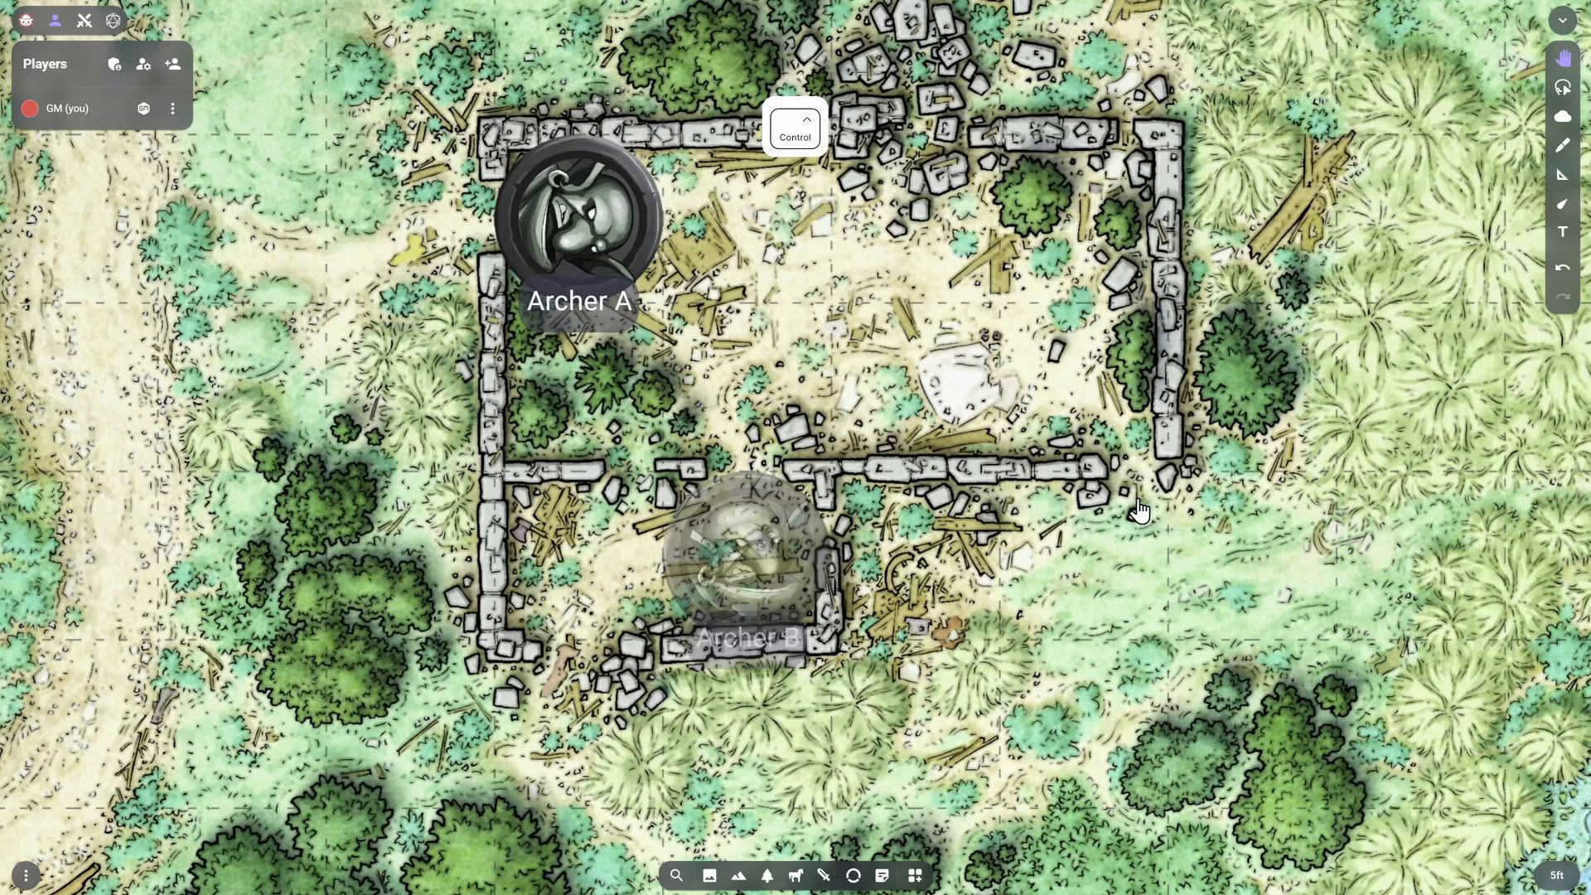
key("ctrl+z")
key("ctrl+z")
key("ctrl+z")
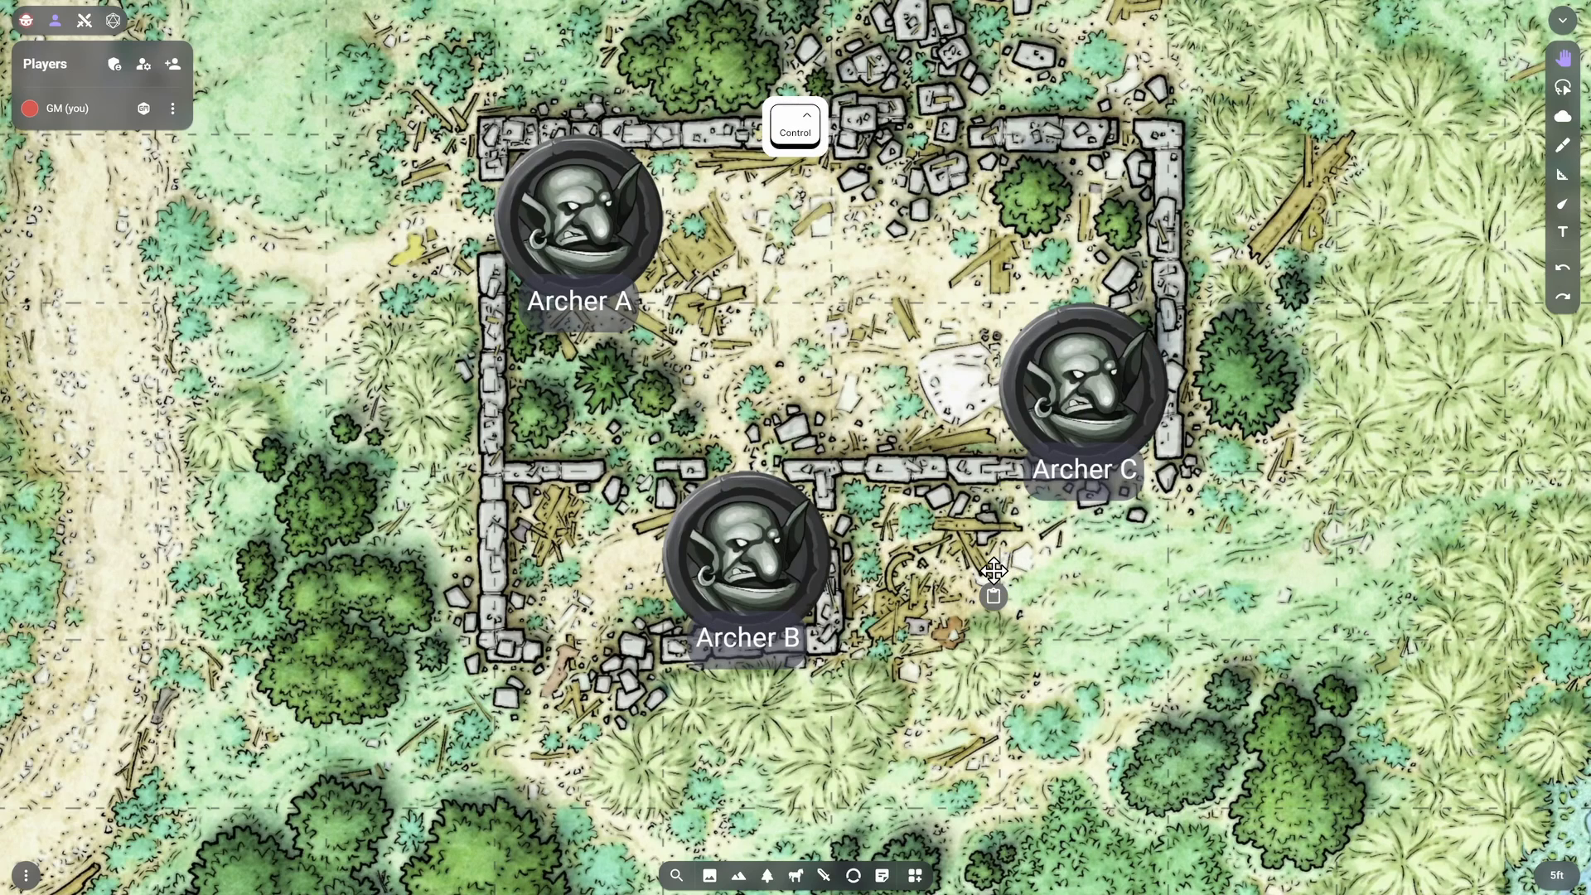
Reset the viewport to show the whole marsh map and close the grid and viewport controls
scroll(993, 569, "down", 5)
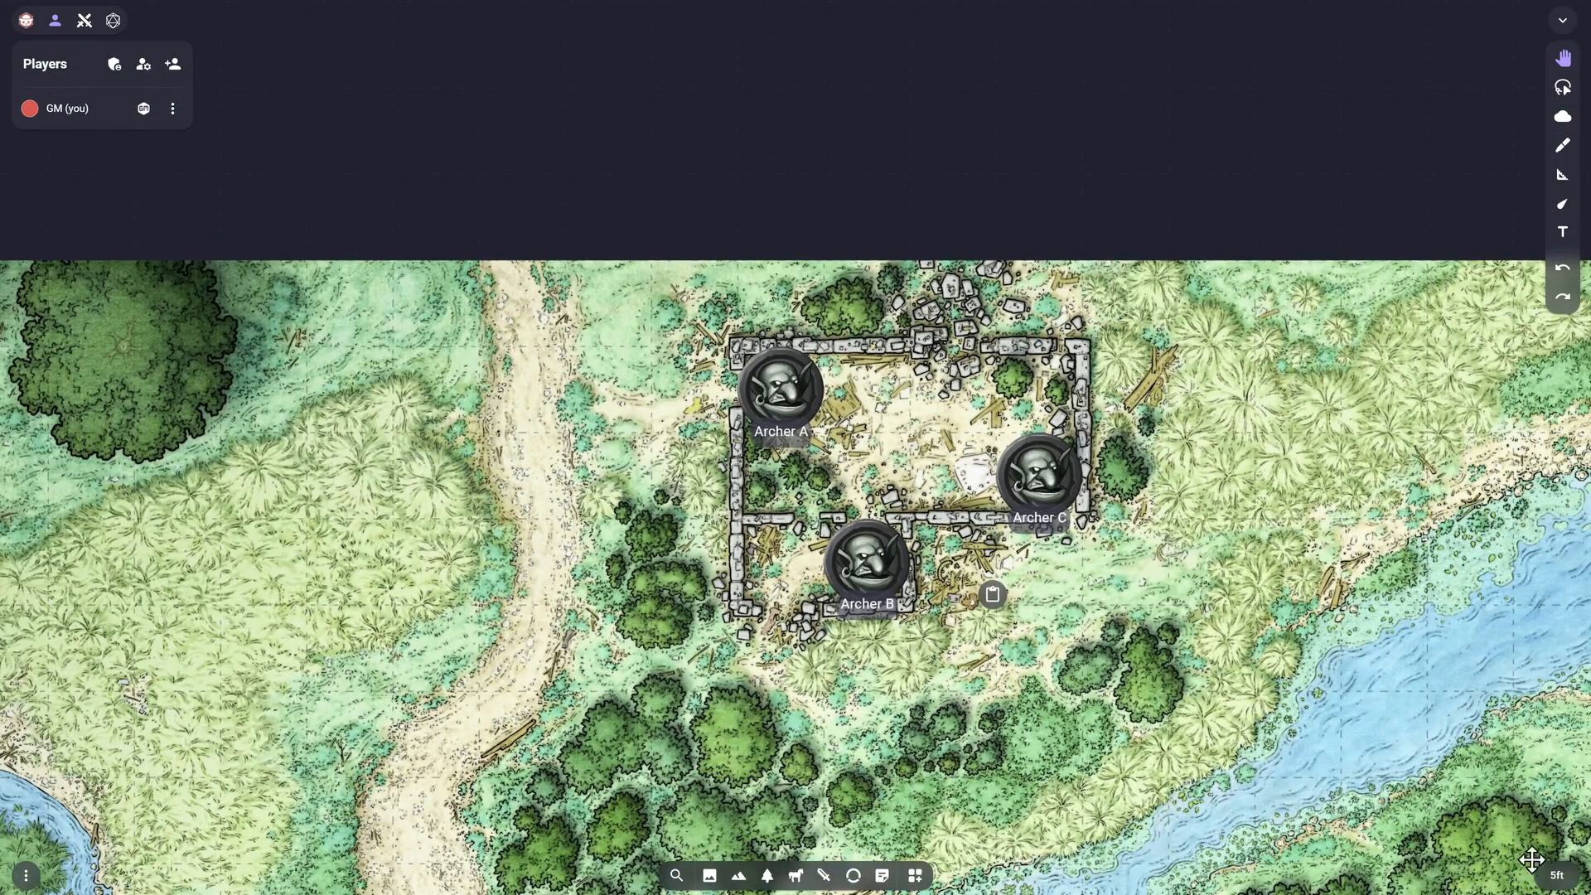
left_click(1557, 875)
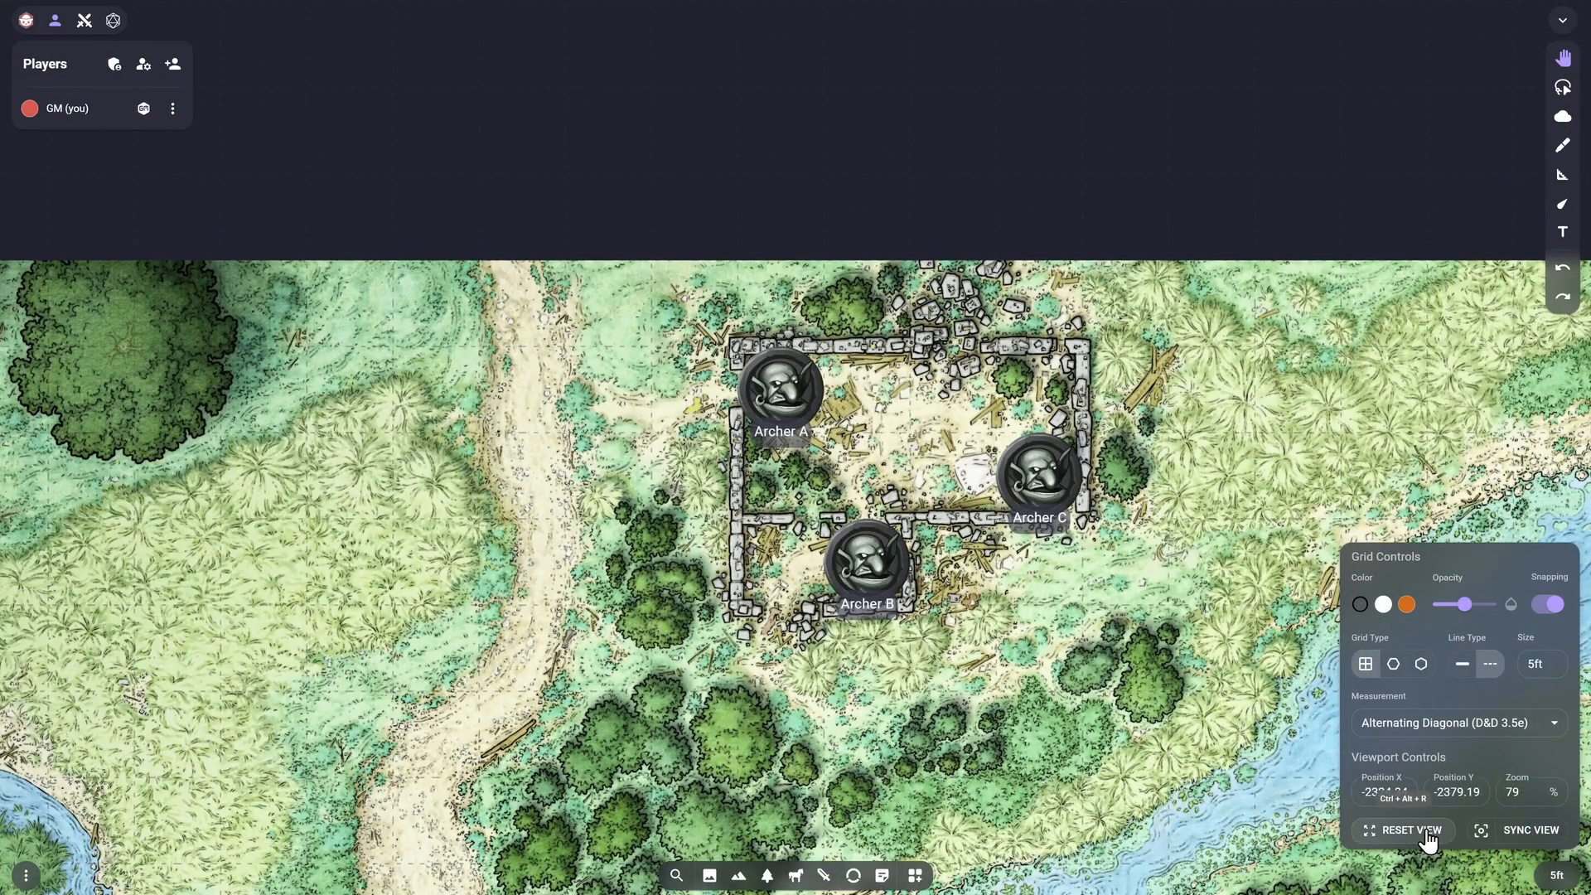
left_click(1426, 831)
left_click(898, 529)
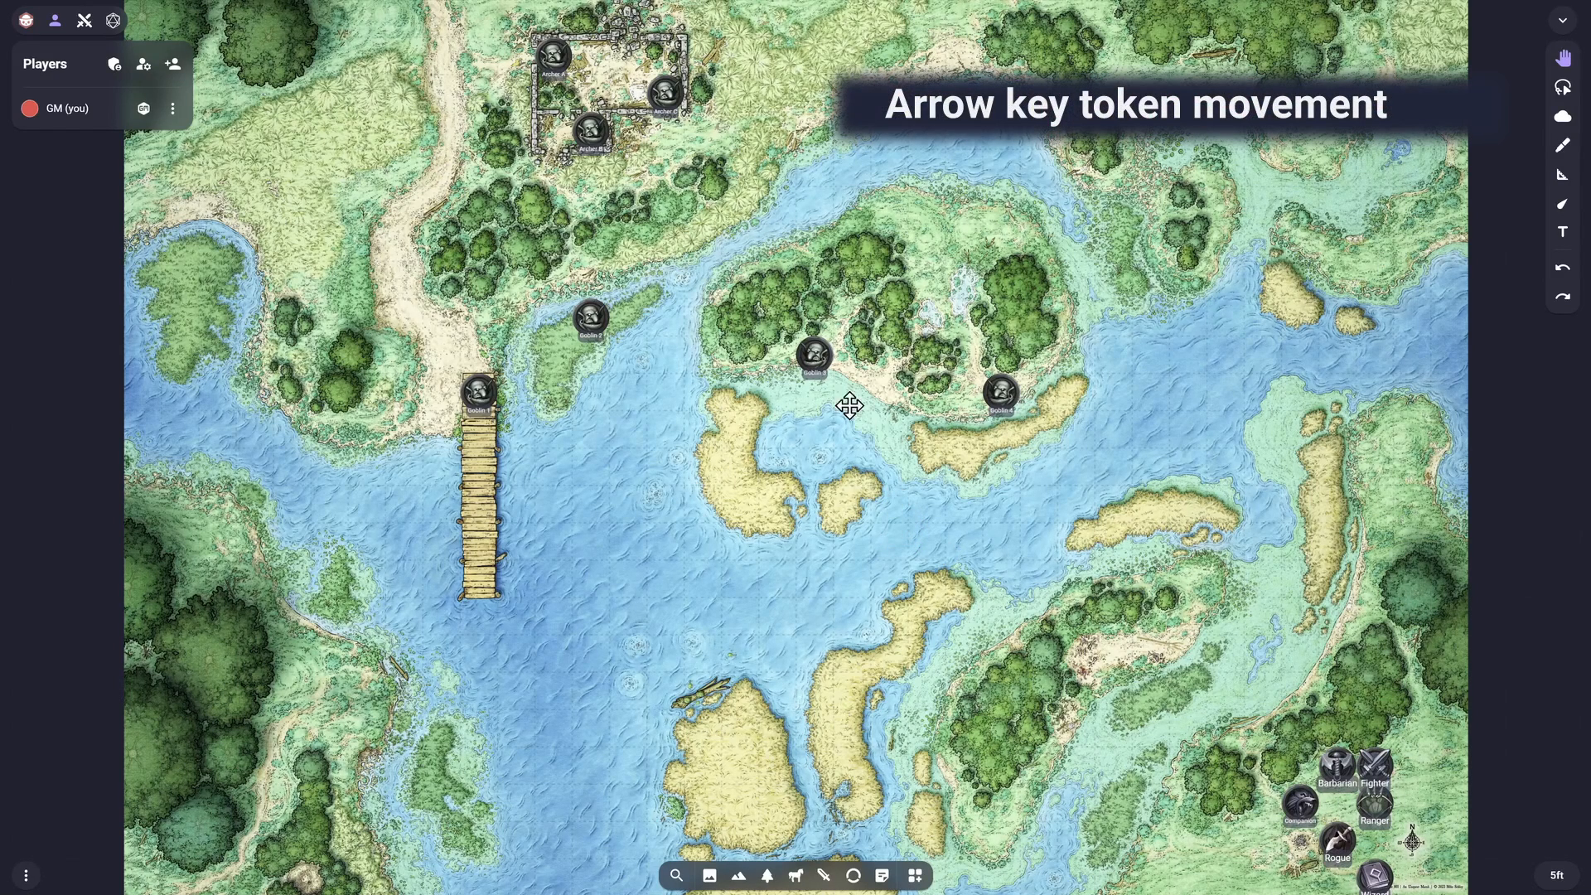
Try stepwise grid movement on the central island's southern goblin: three squares south and two west, and back to its starting square
left_click(816, 358)
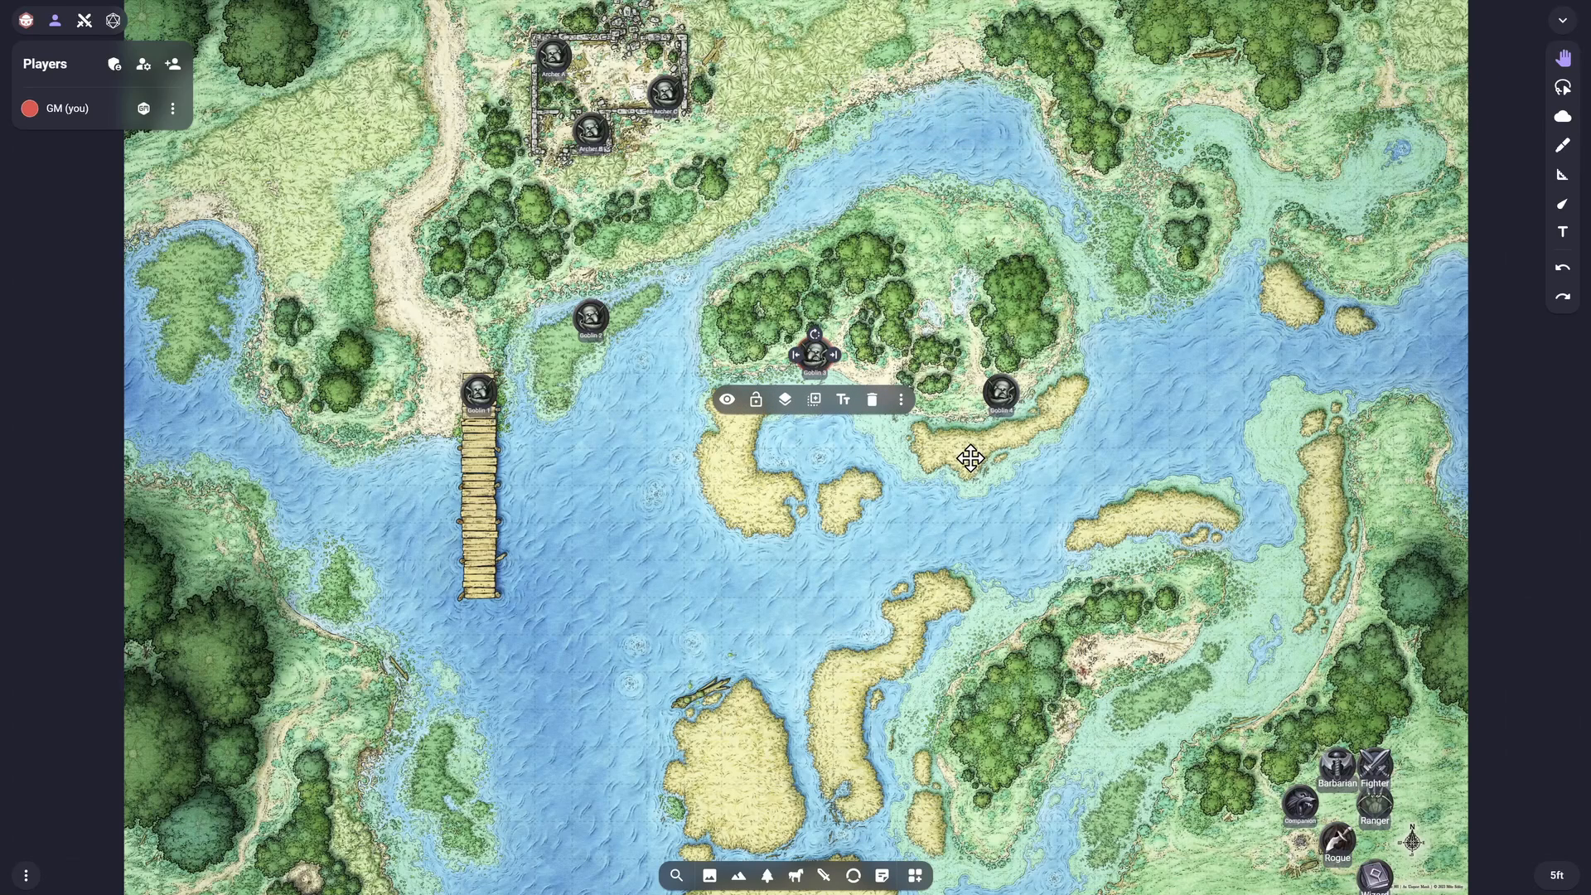
key("Down")
key("Down")
key("Down")
key("Left")
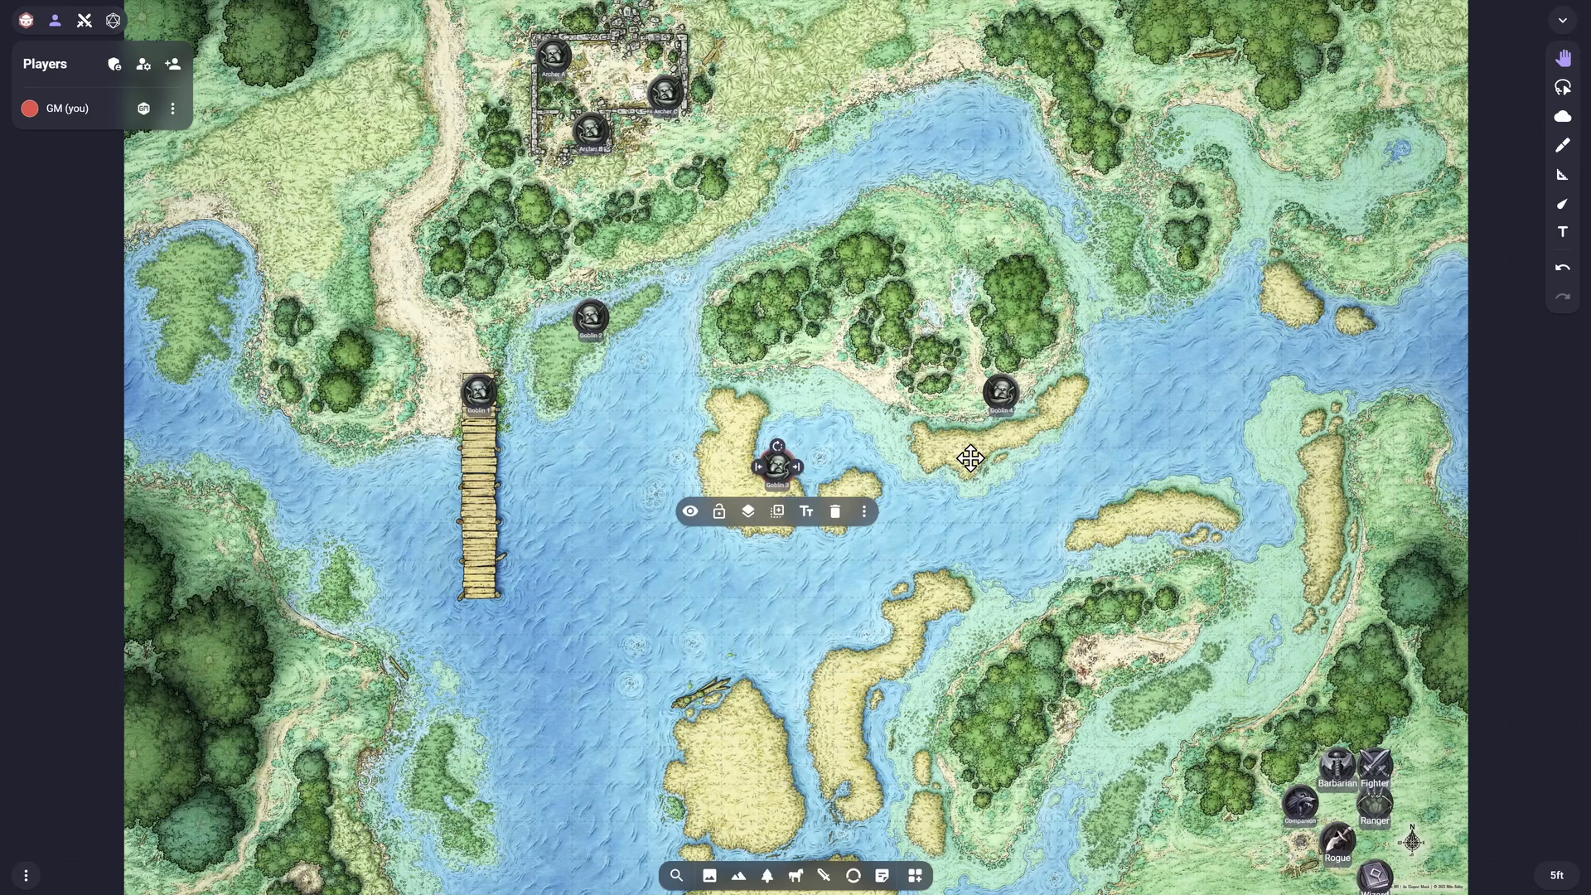
key("Left")
key("Up")
key("Up")
key("Right")
key("Up")
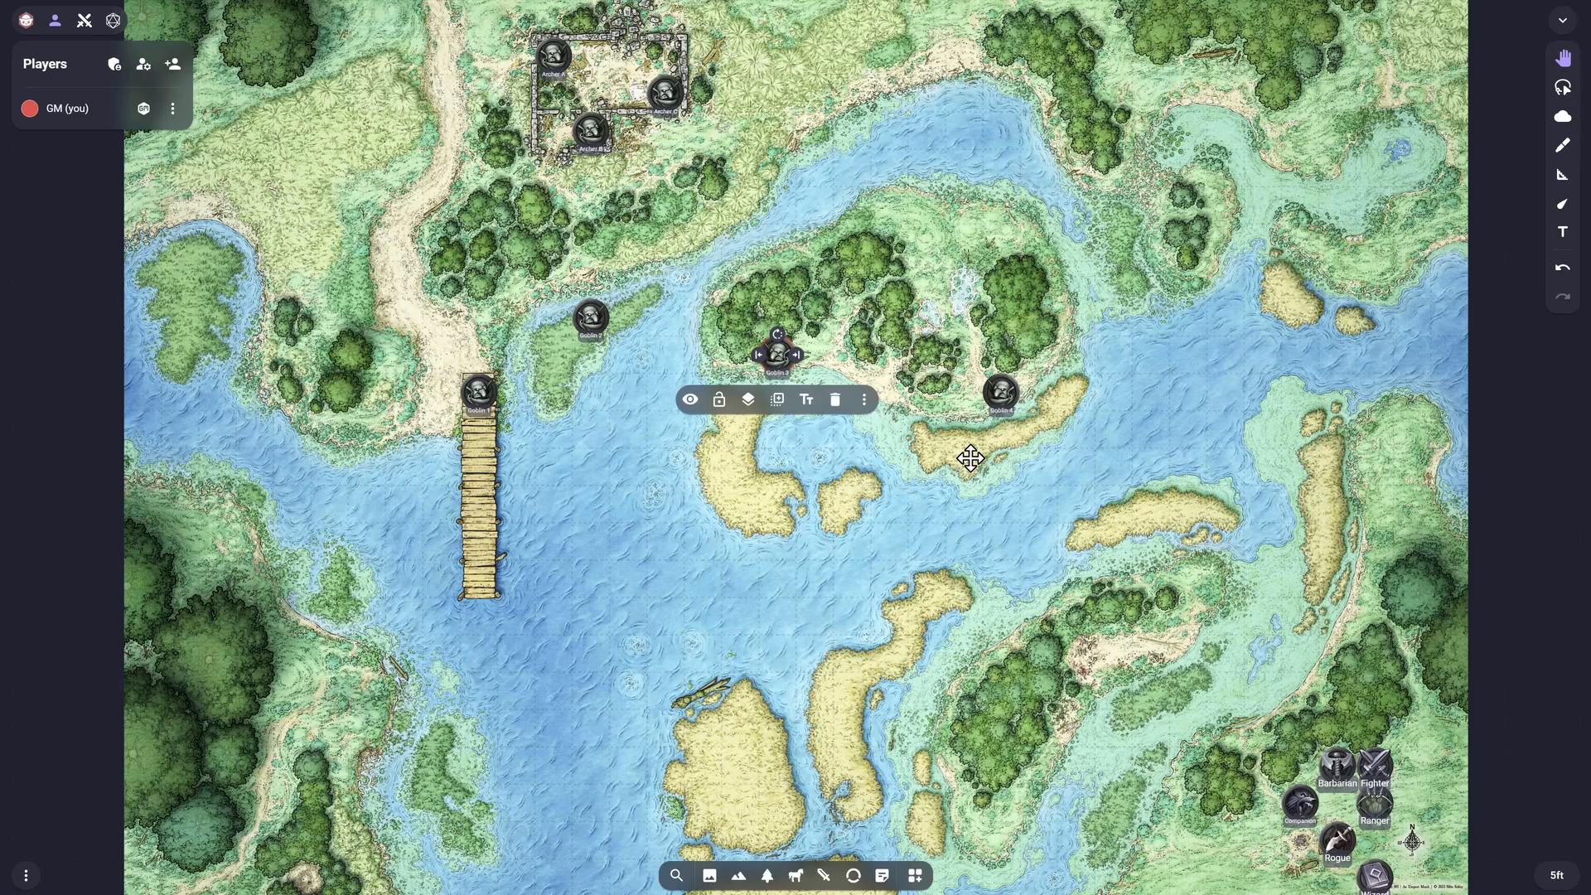
key("Right")
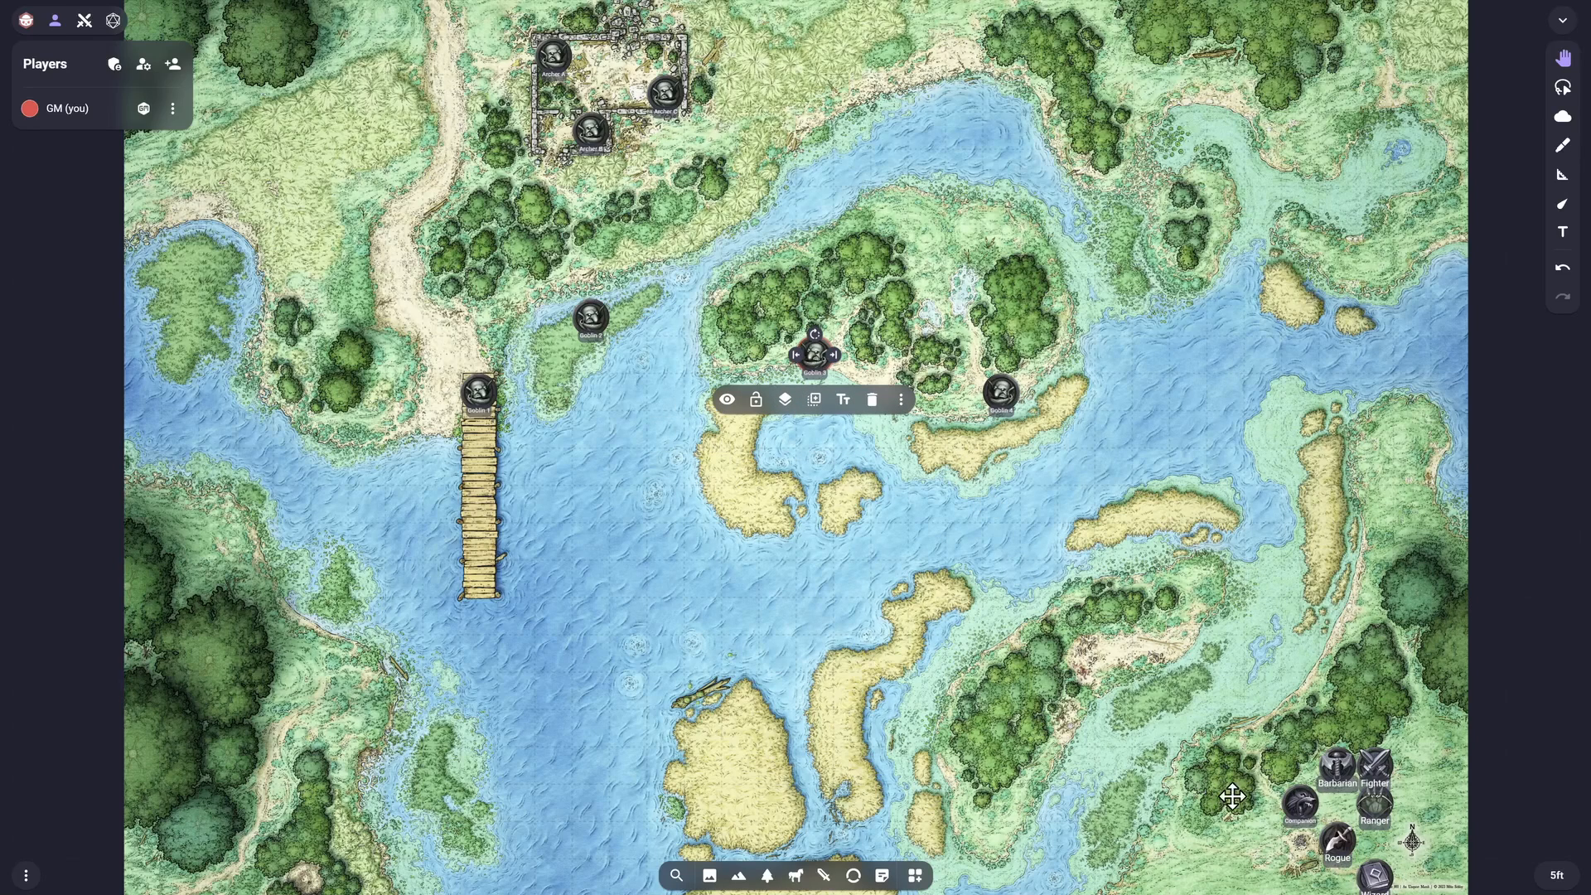
Try stepwise movement on the Barbarian, four squares west and three north, and return it to the party group
left_click(1346, 769)
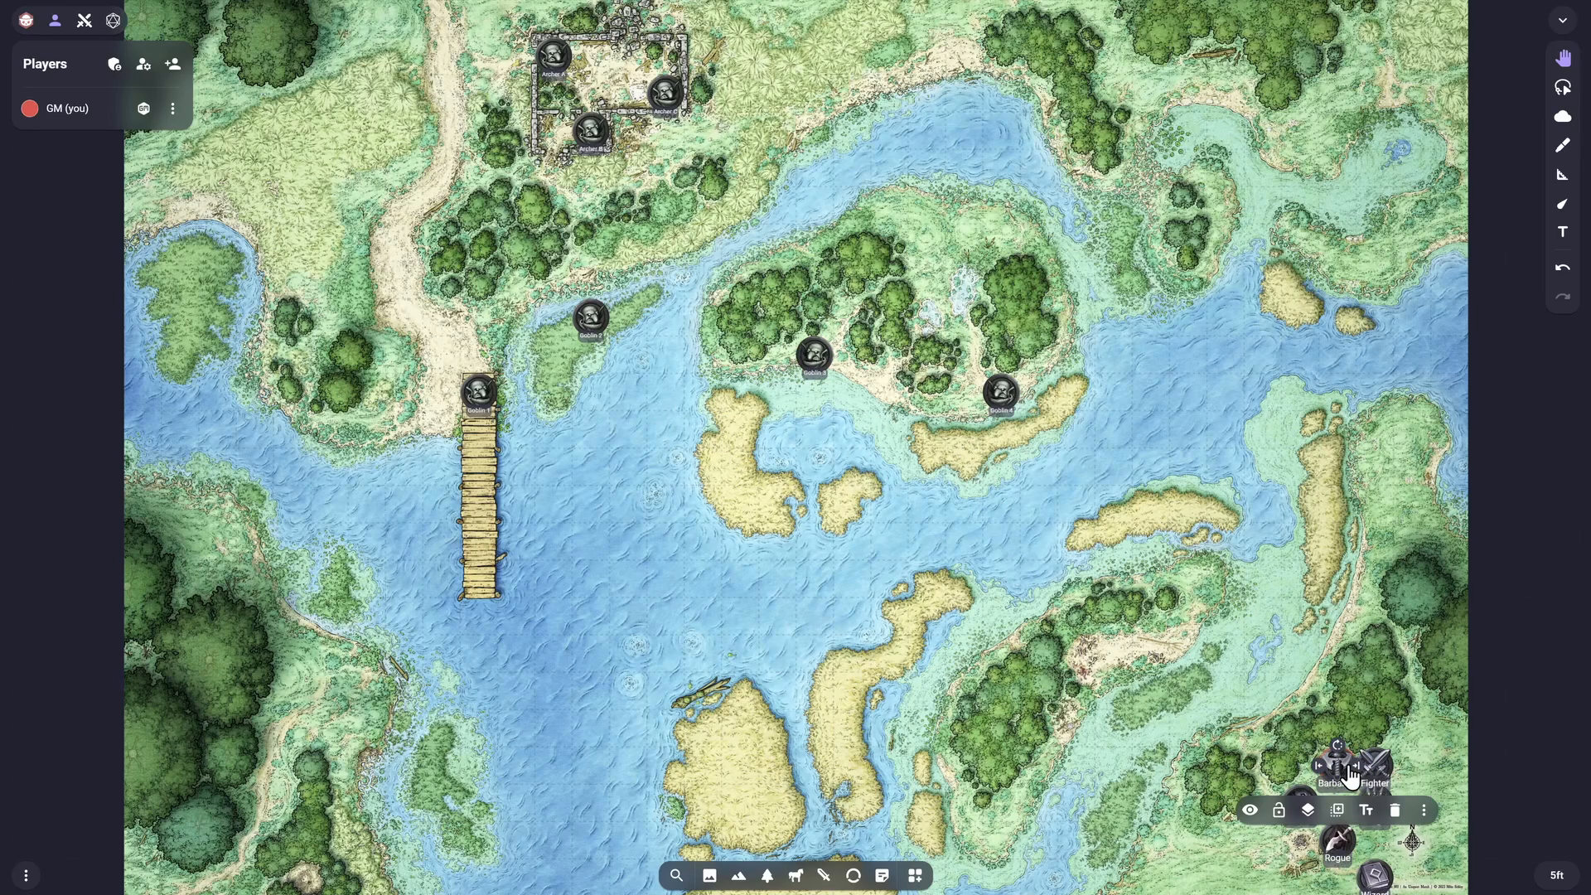
key("Left")
key("Left")
key("Up")
key("Up")
key("Left")
key("Up")
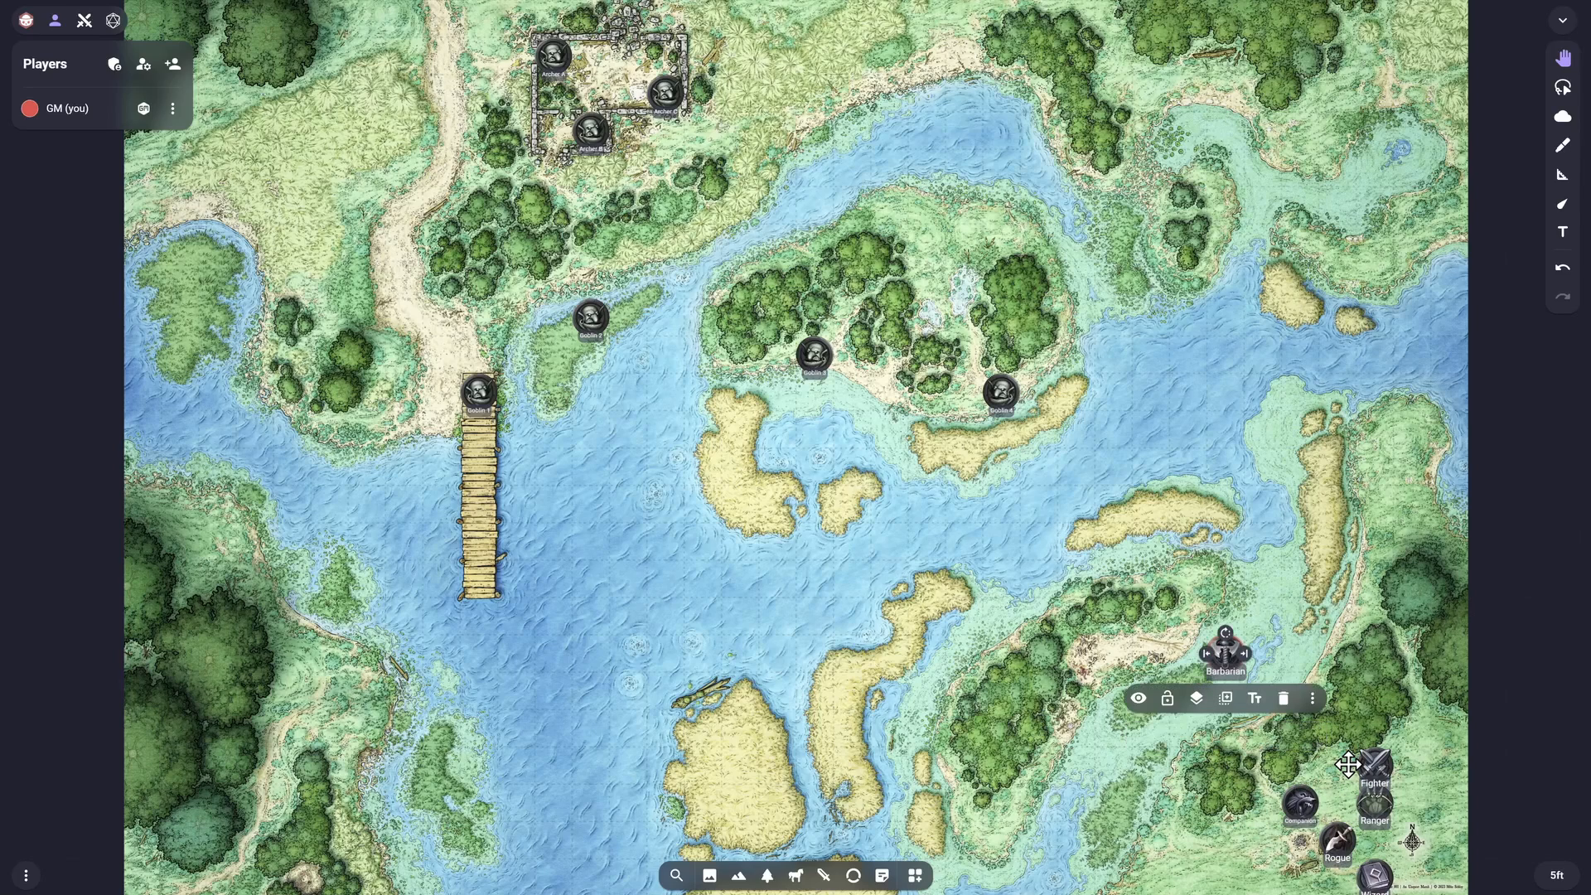
key("Left")
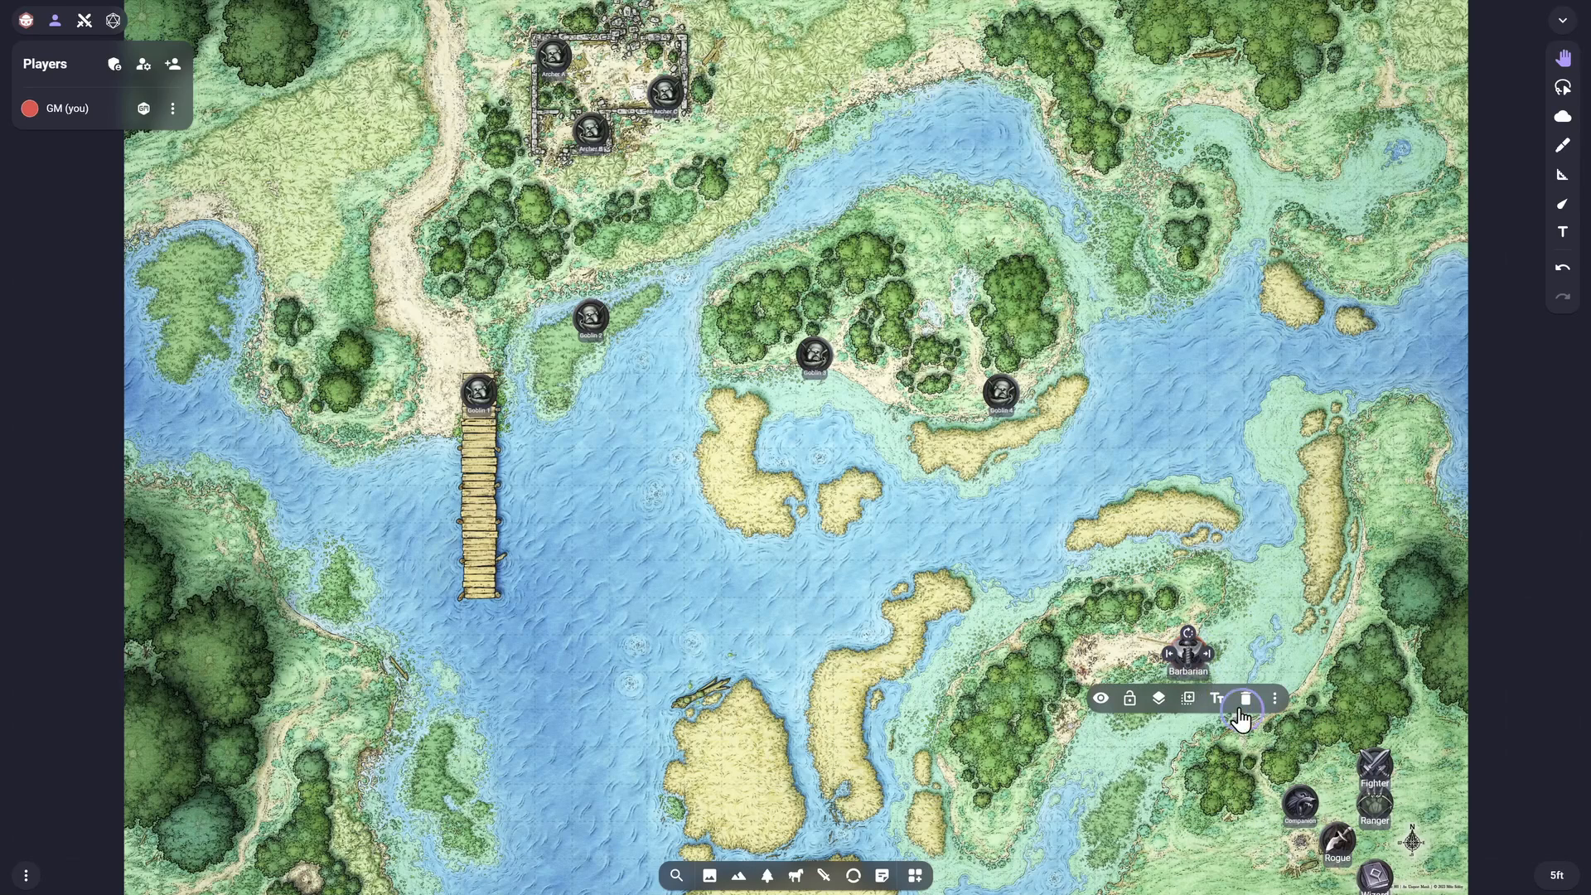
left_click_drag(1194, 665, 1337, 764)
key("Escape")
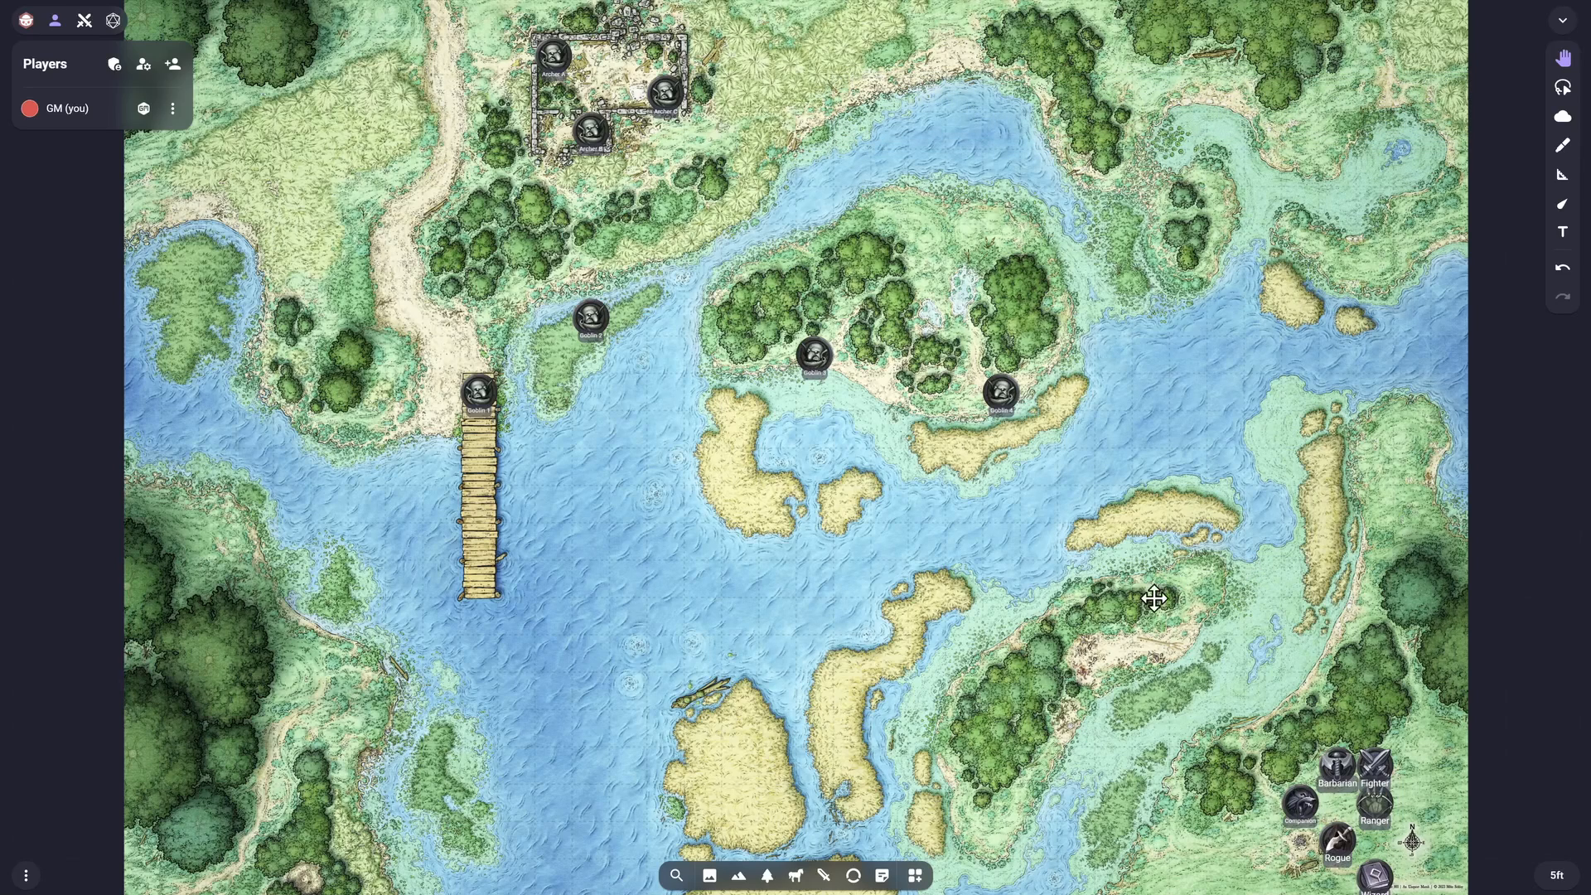
Place a red note on the map just east of the archers' ruin
left_click(883, 877)
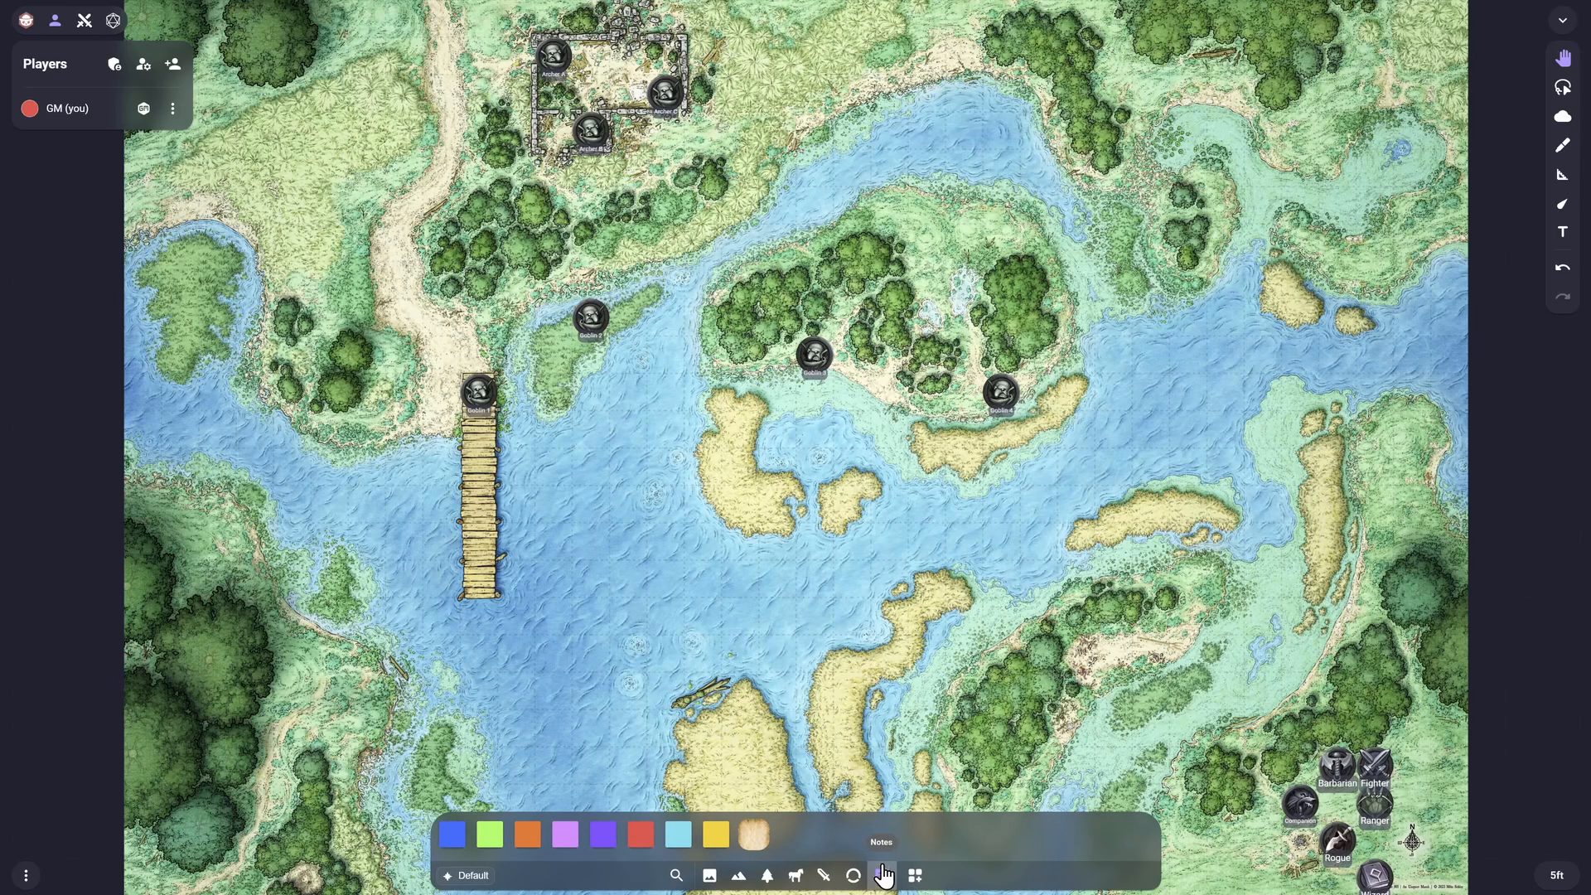
left_click_drag(640, 833, 763, 86)
scroll(762, 86, "up", 6)
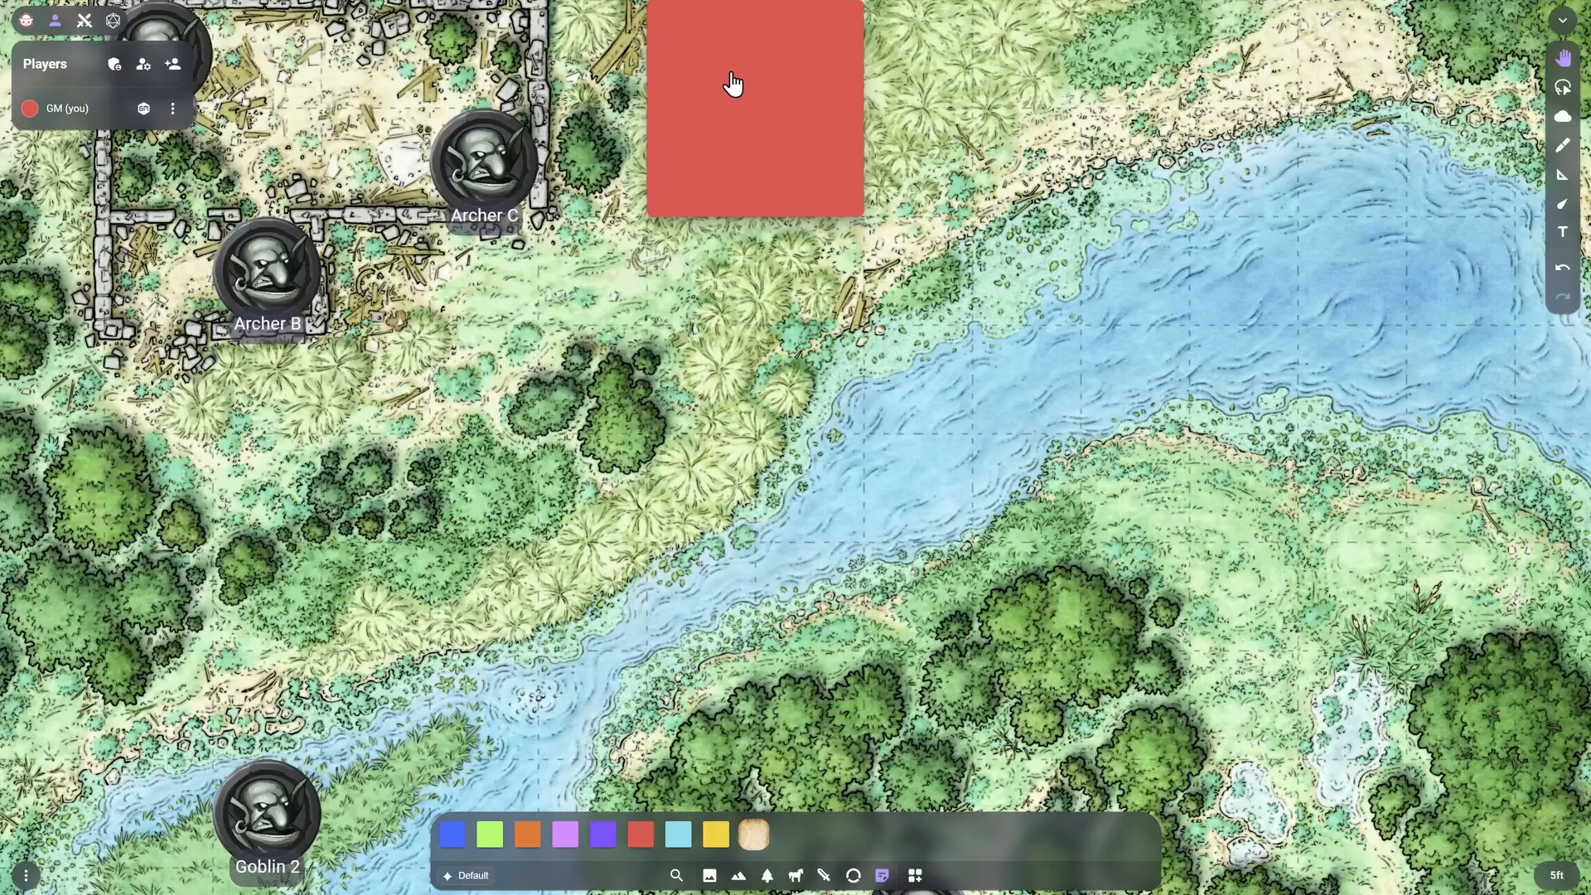
left_click_drag(857, 169, 843, 497)
Fill the red note with "Archers flee if more than one of their fighters is killed" and make the text bold
left_click(782, 469)
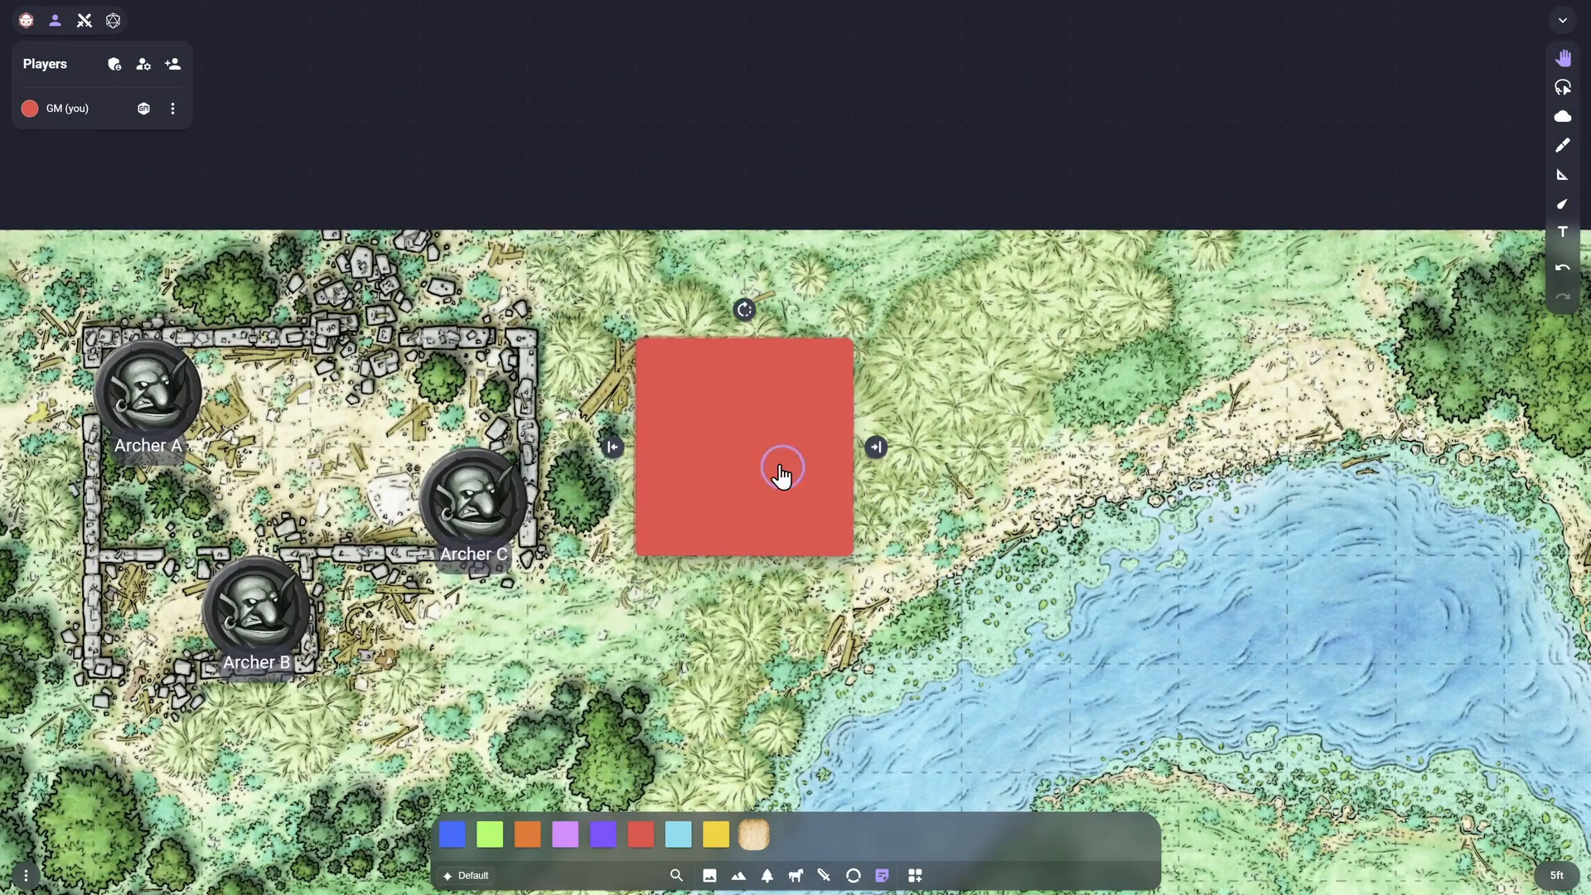
left_click(774, 609)
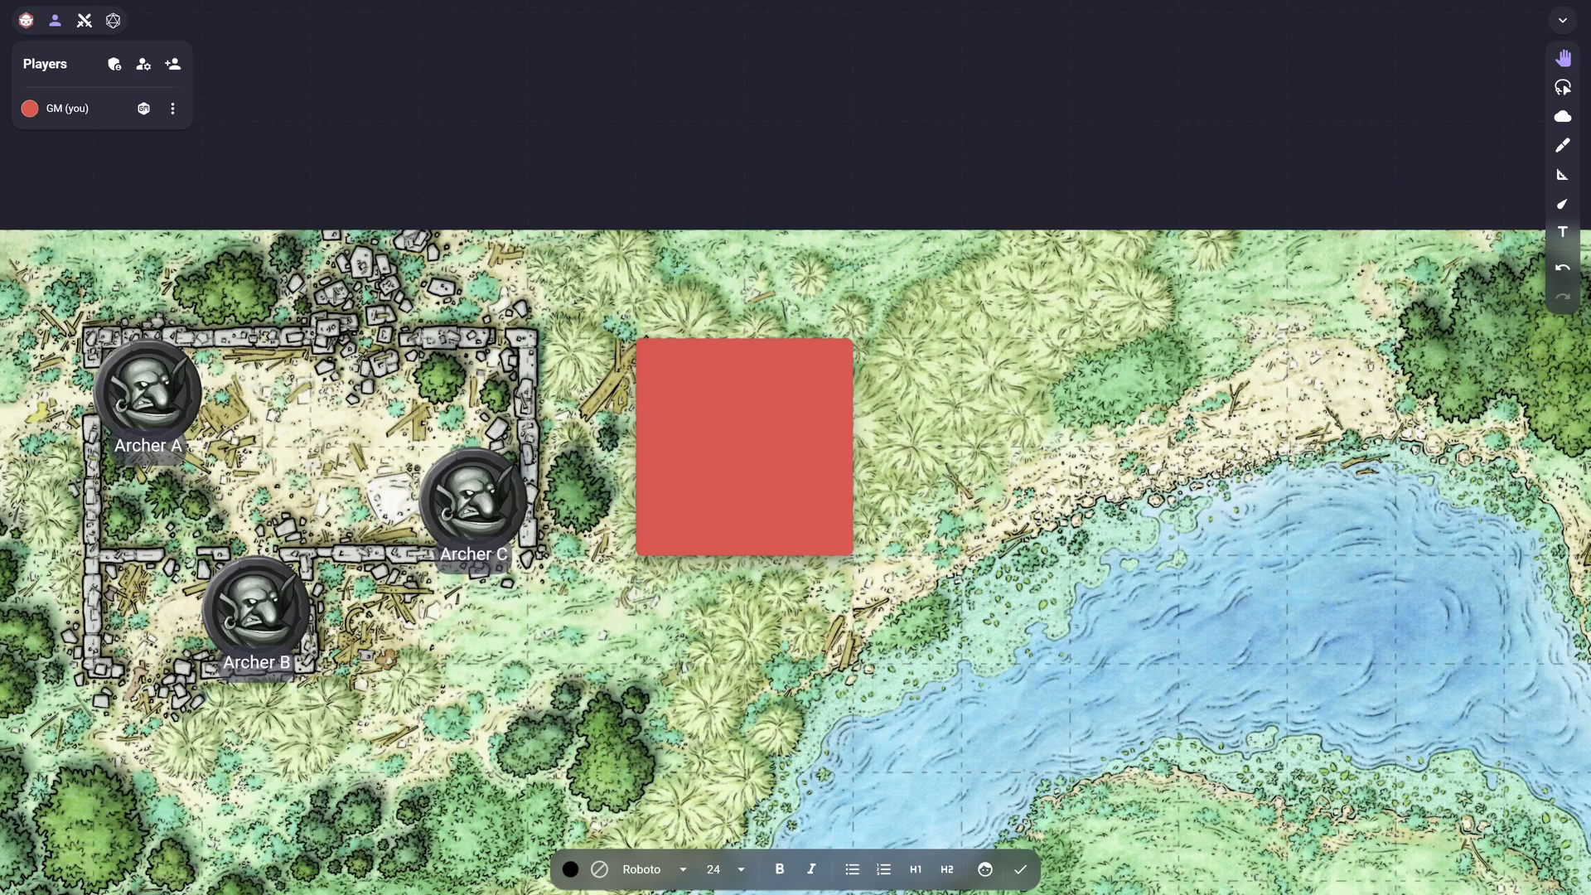
key("ctrl+c")
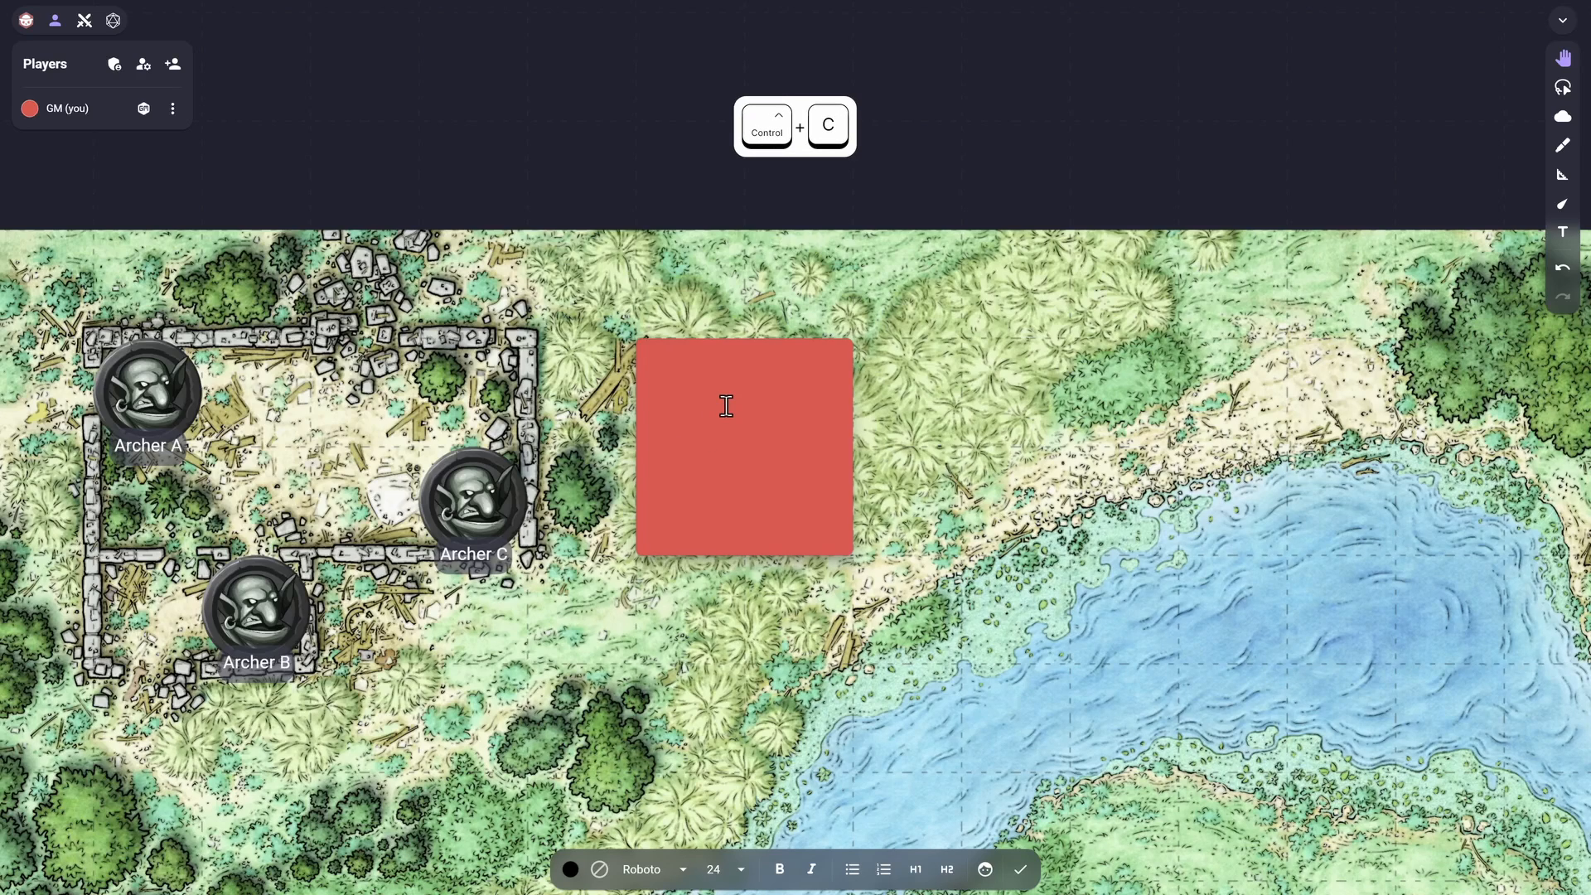
key("ctrl+v")
key("ctrl+a")
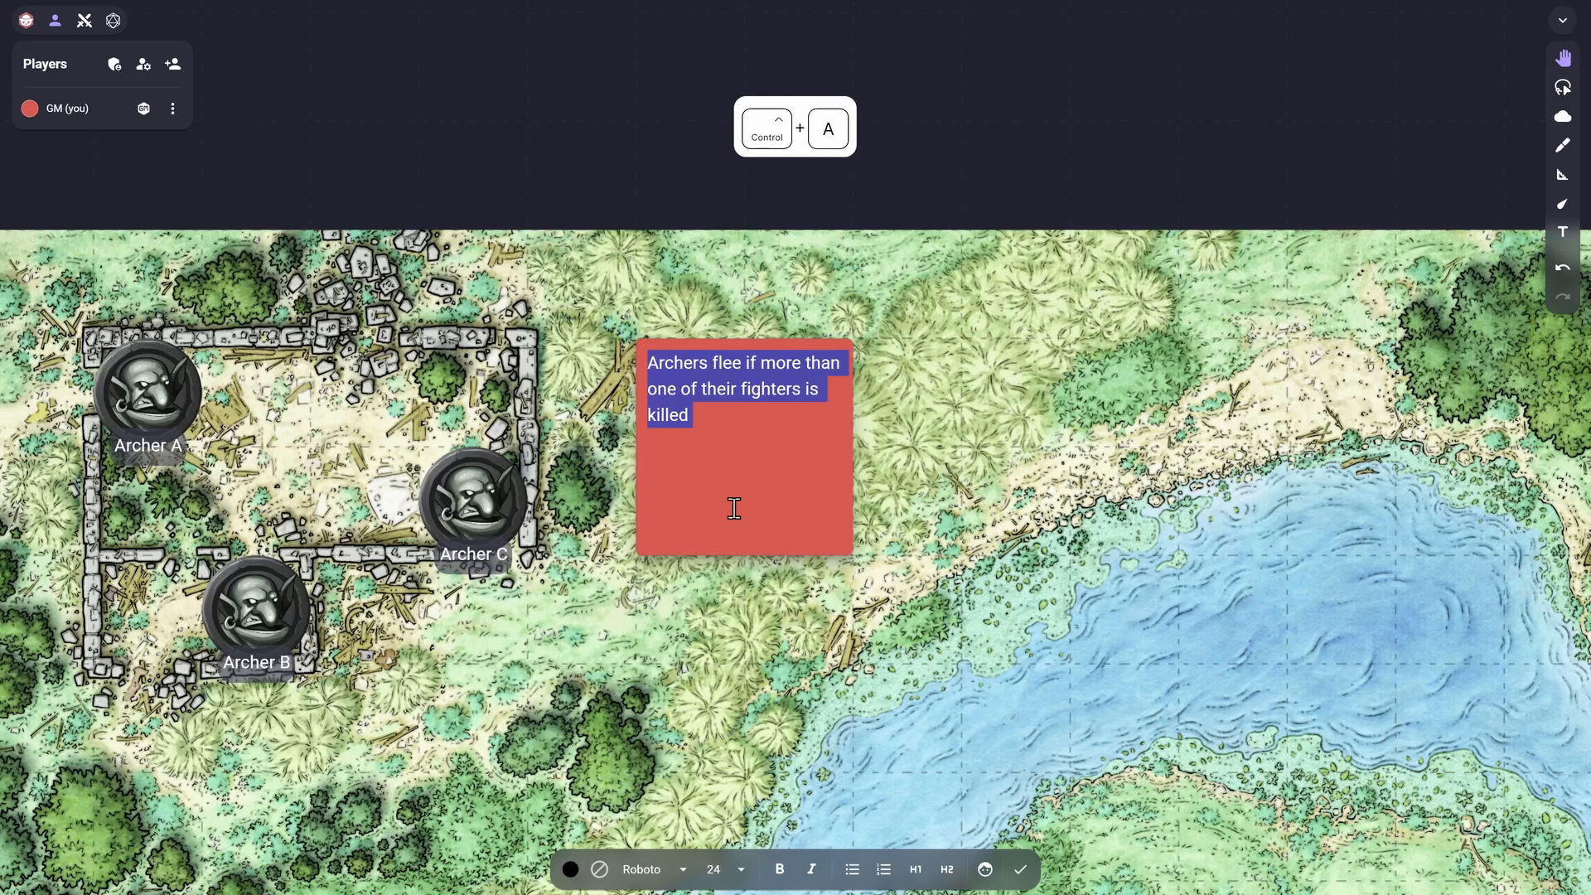
left_click(778, 869)
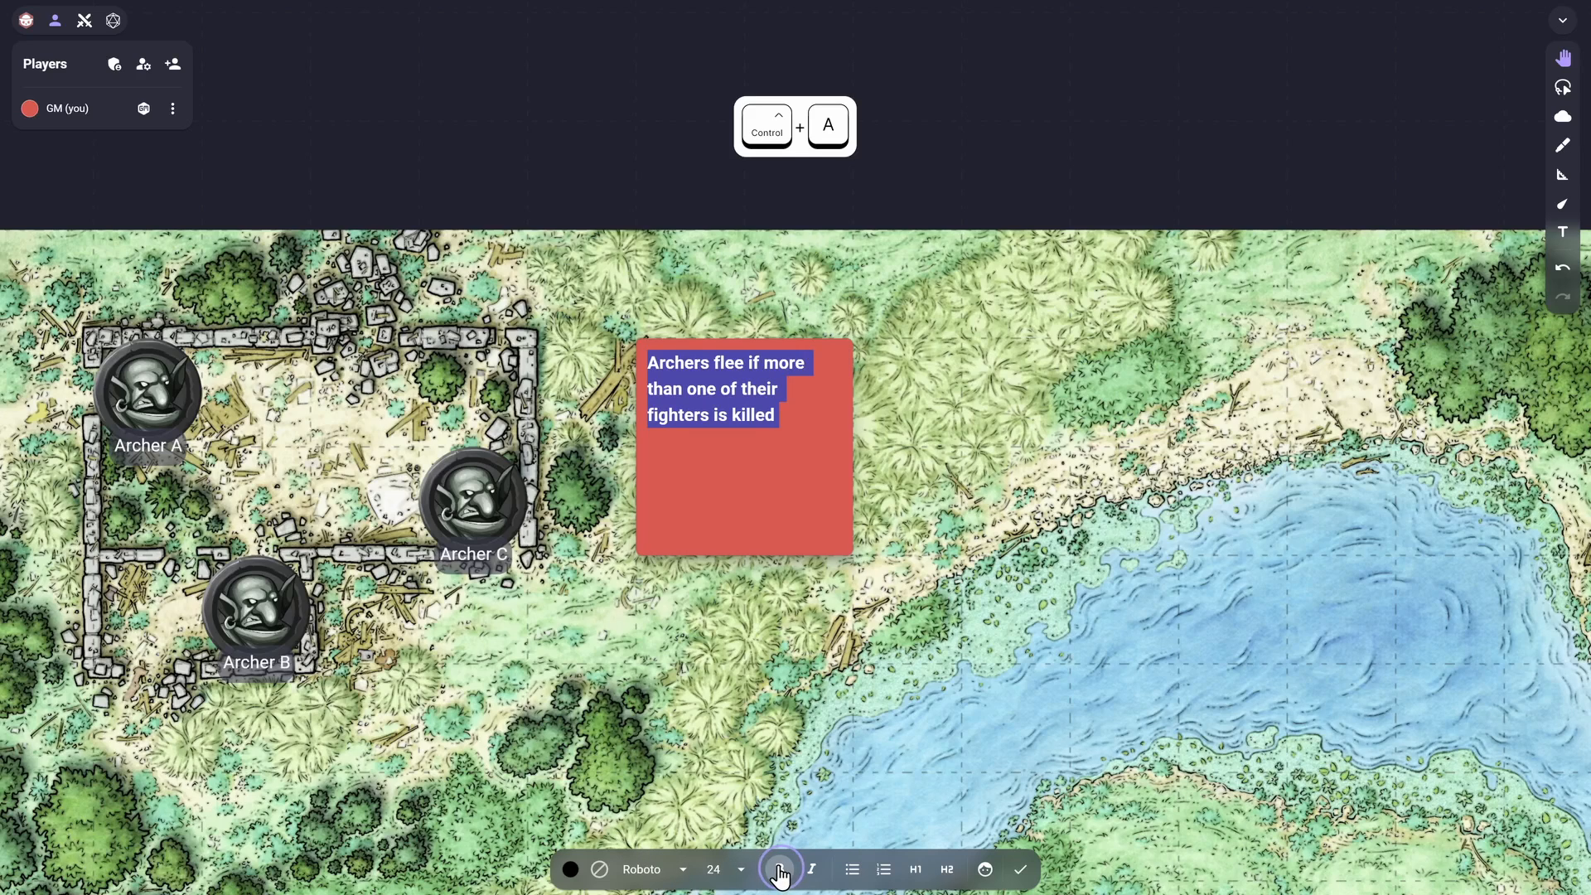
left_click(791, 584)
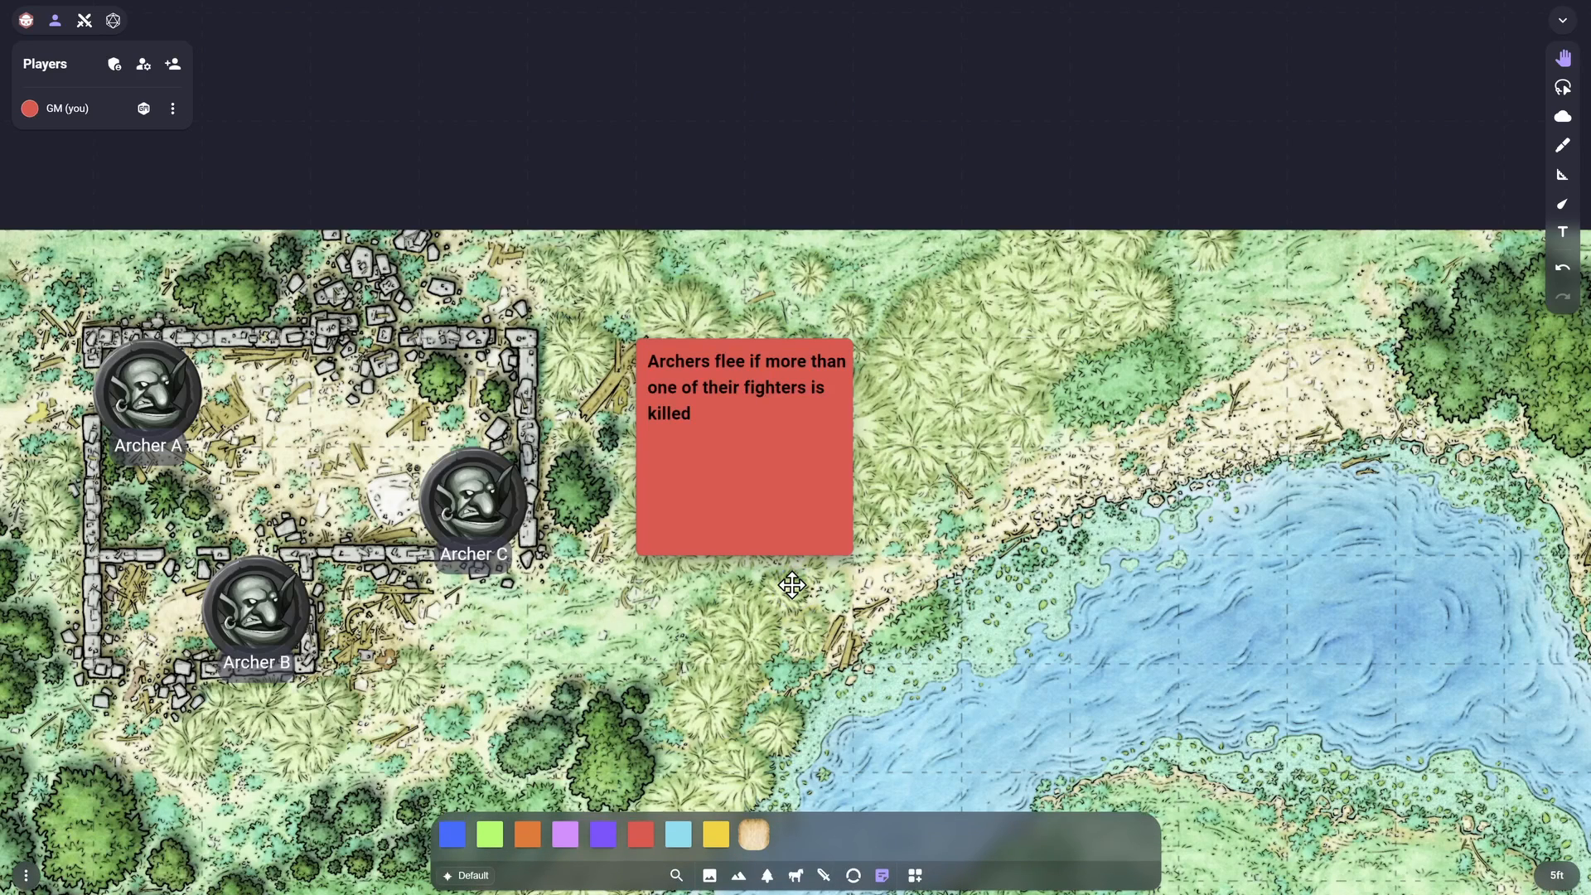
Hide the red note from the players and lock it in place
left_click(781, 501)
left_click(657, 606)
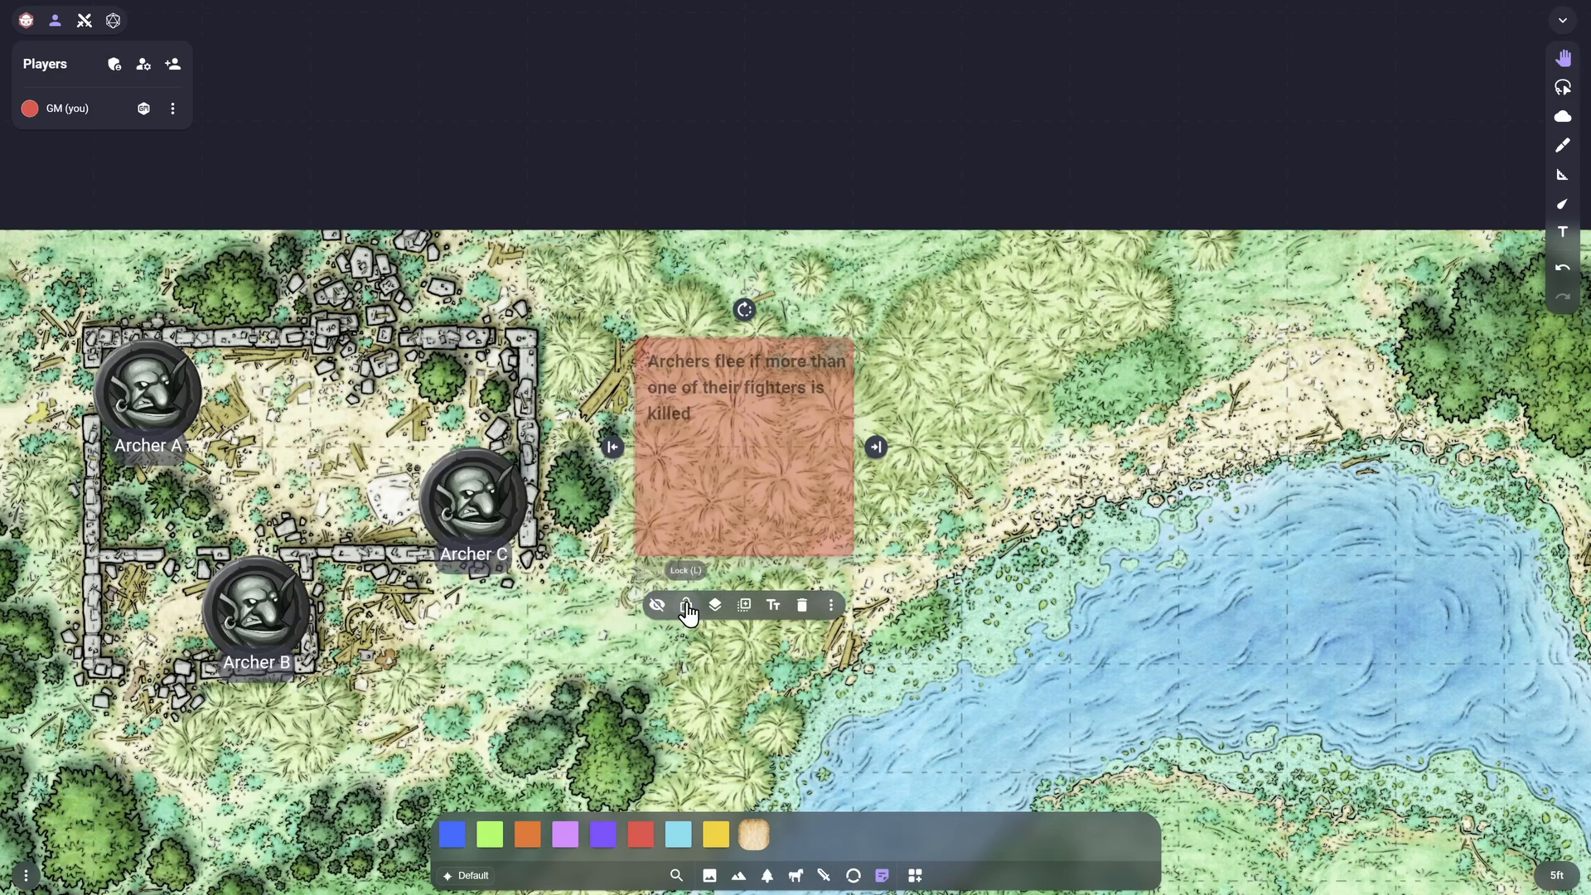
left_click(687, 611)
left_click(525, 690)
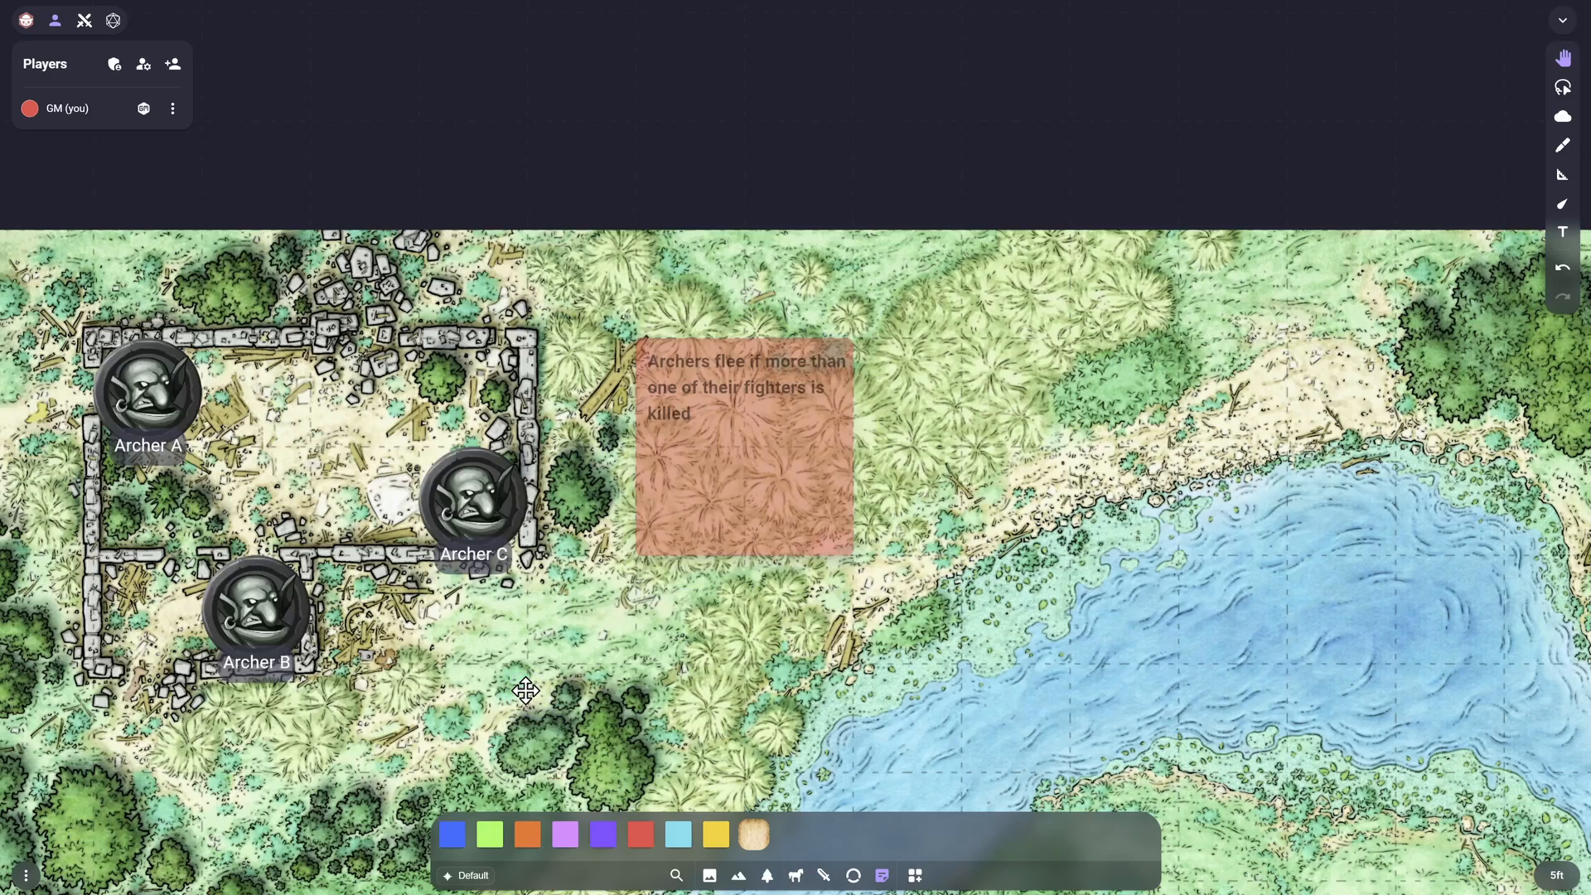
Place a parchment note over the water south of the central island, between the sandbanks
key("ctrl+alt+r")
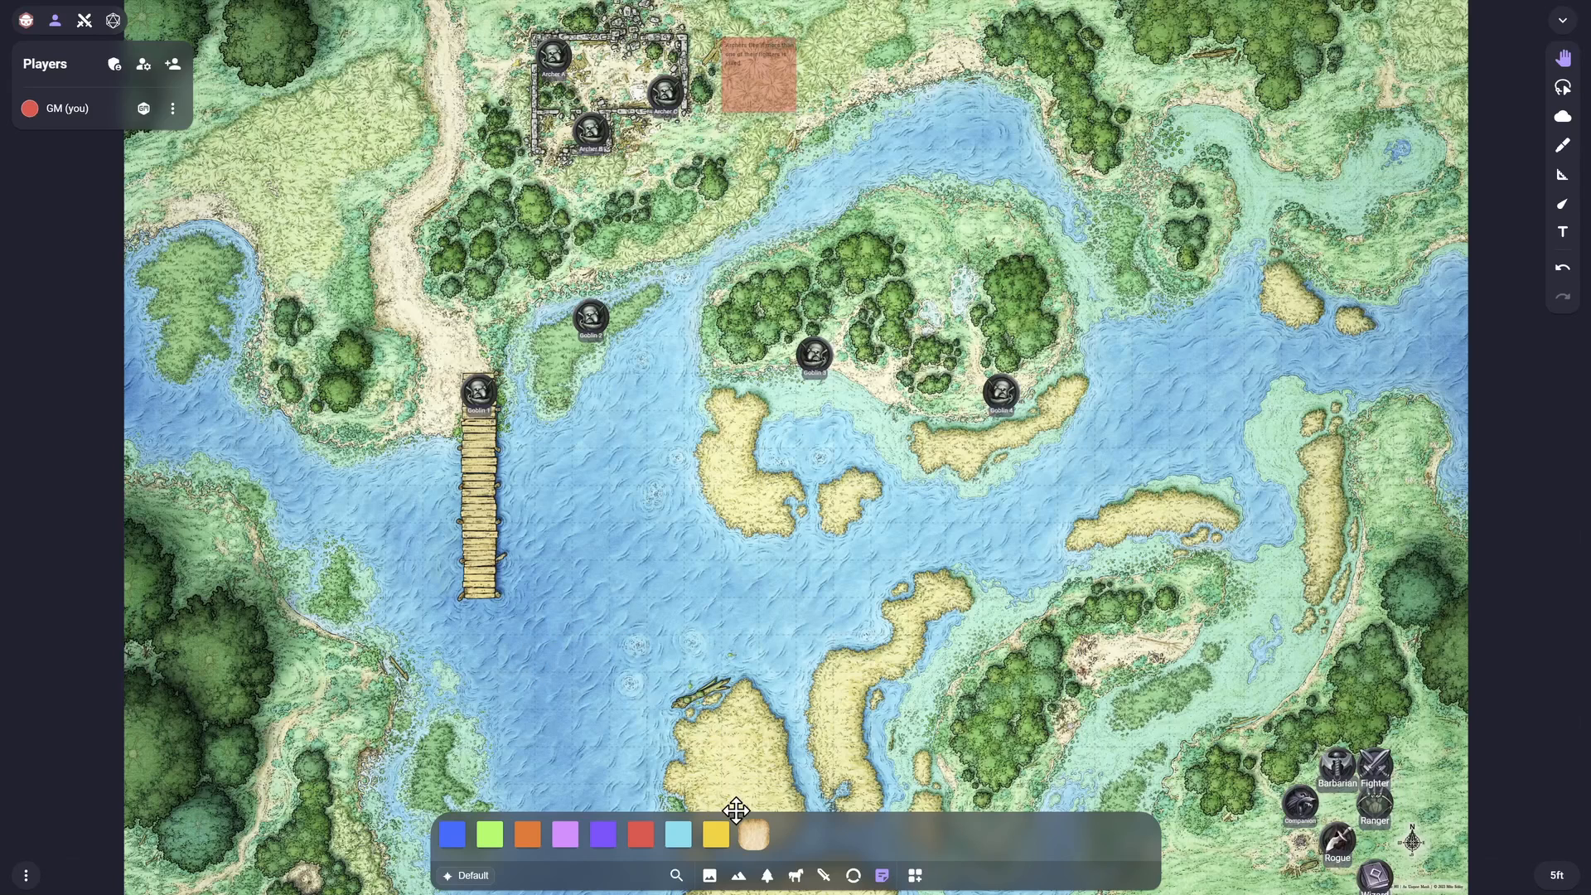
left_click_drag(754, 836, 1050, 649)
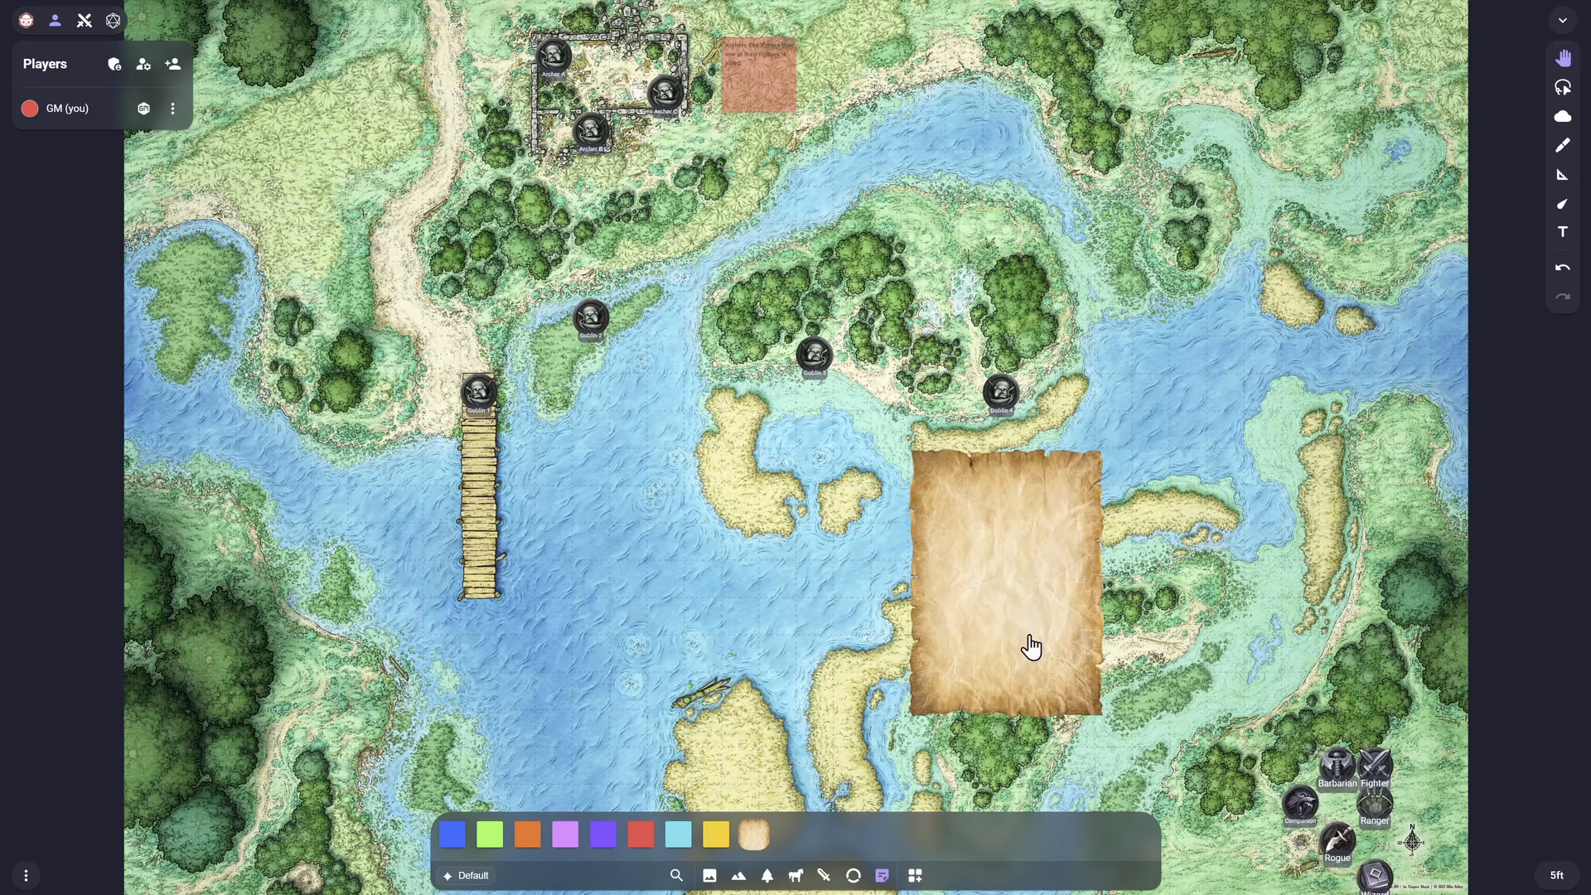
left_click_drag(1029, 643, 976, 674)
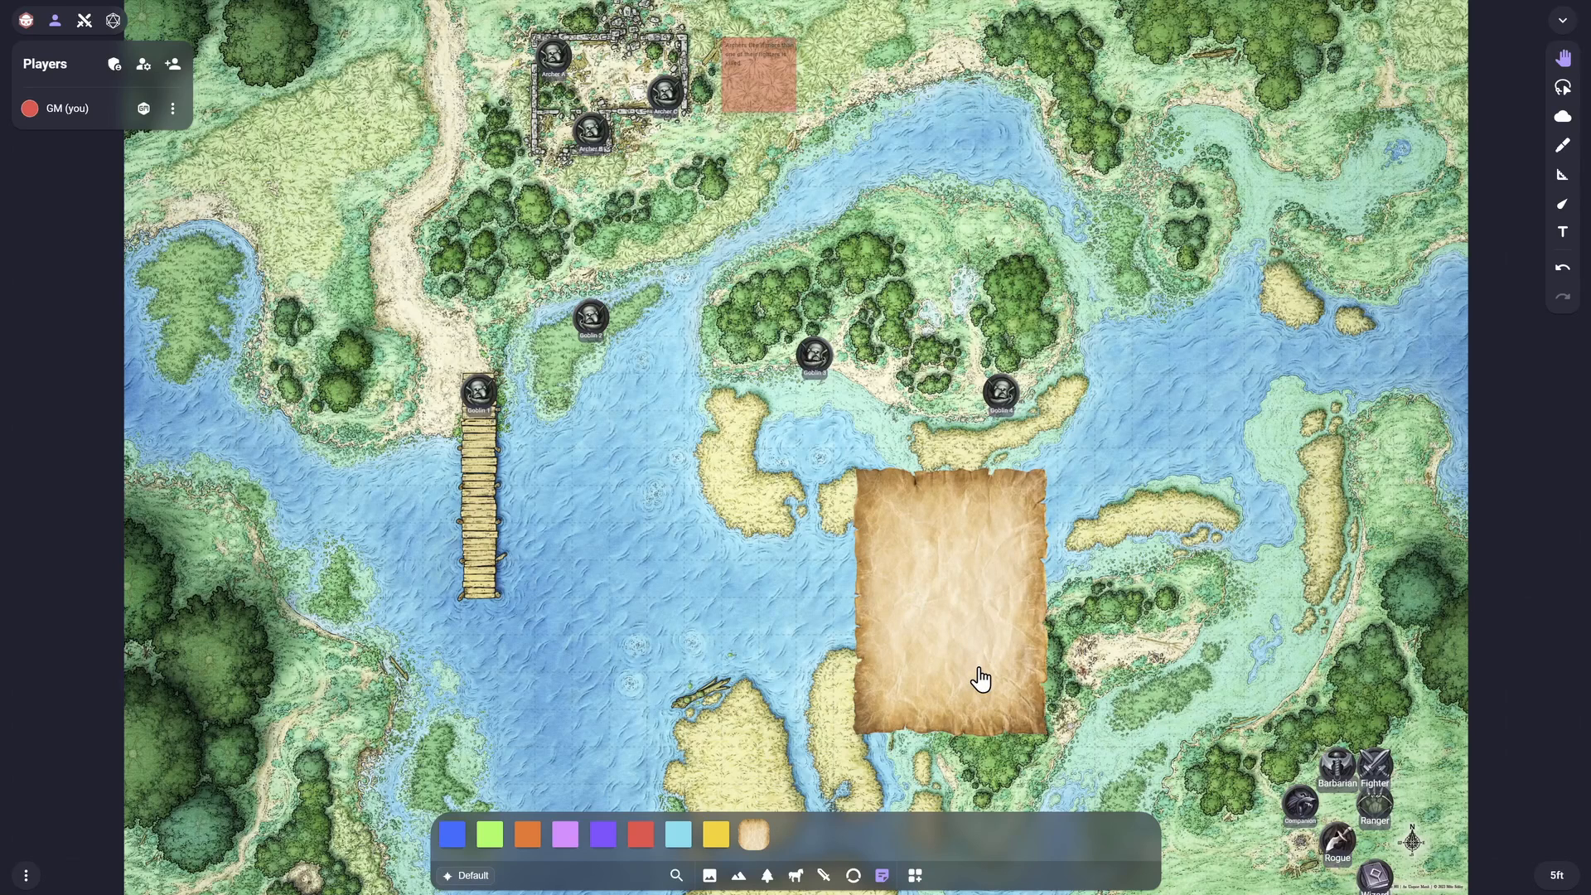
Fill the parchment note with the text "Goblins are more daring every day; send for the Sheriff, lest we be overrun!"
left_click(980, 680)
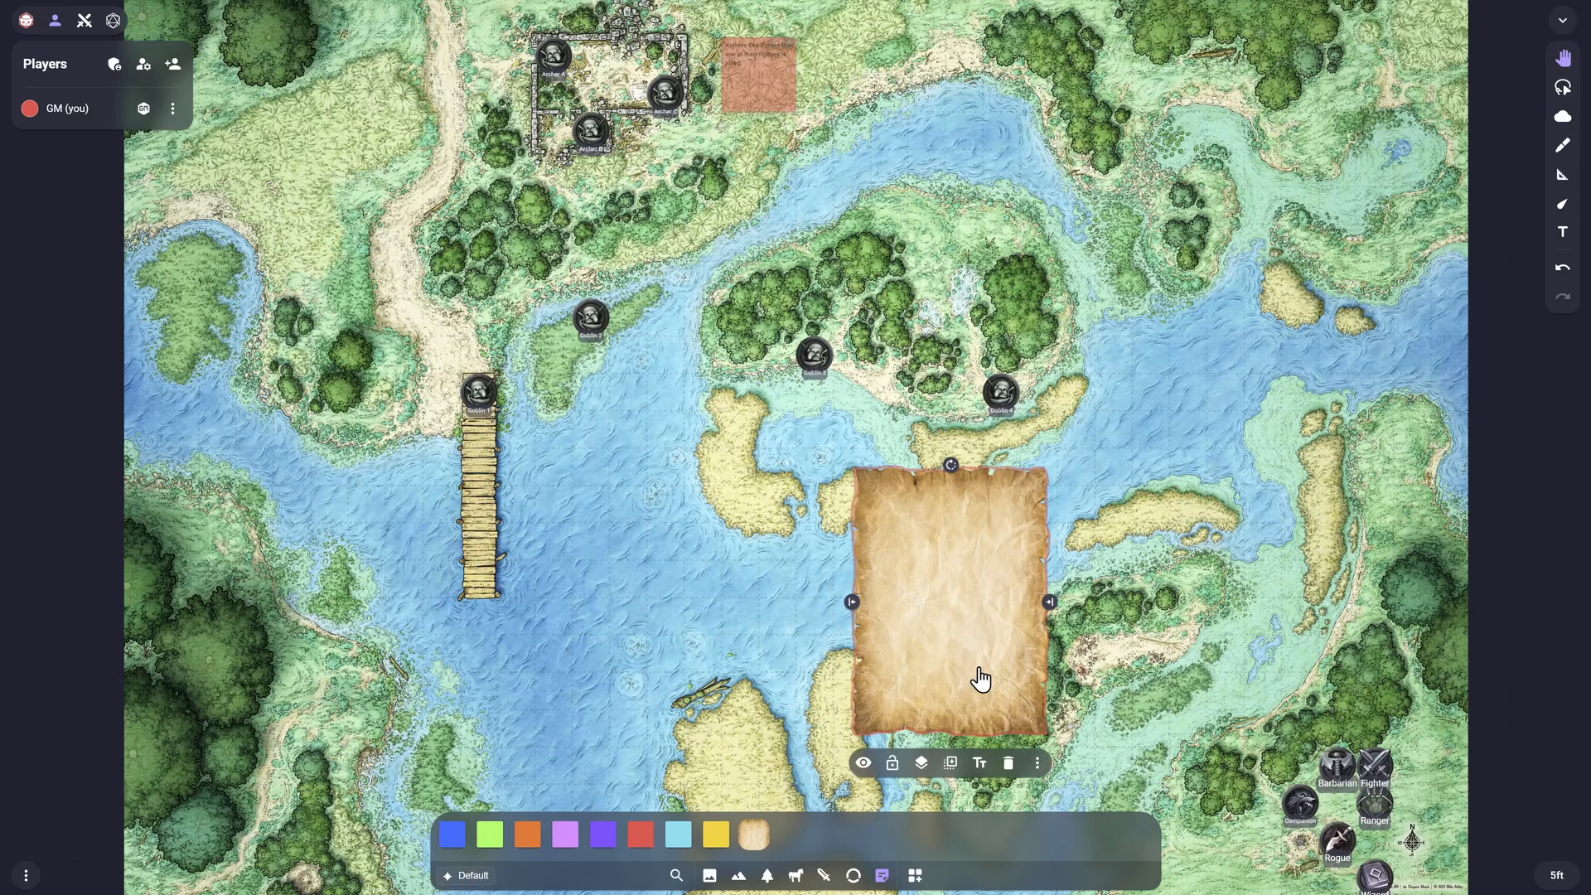
left_click(977, 760)
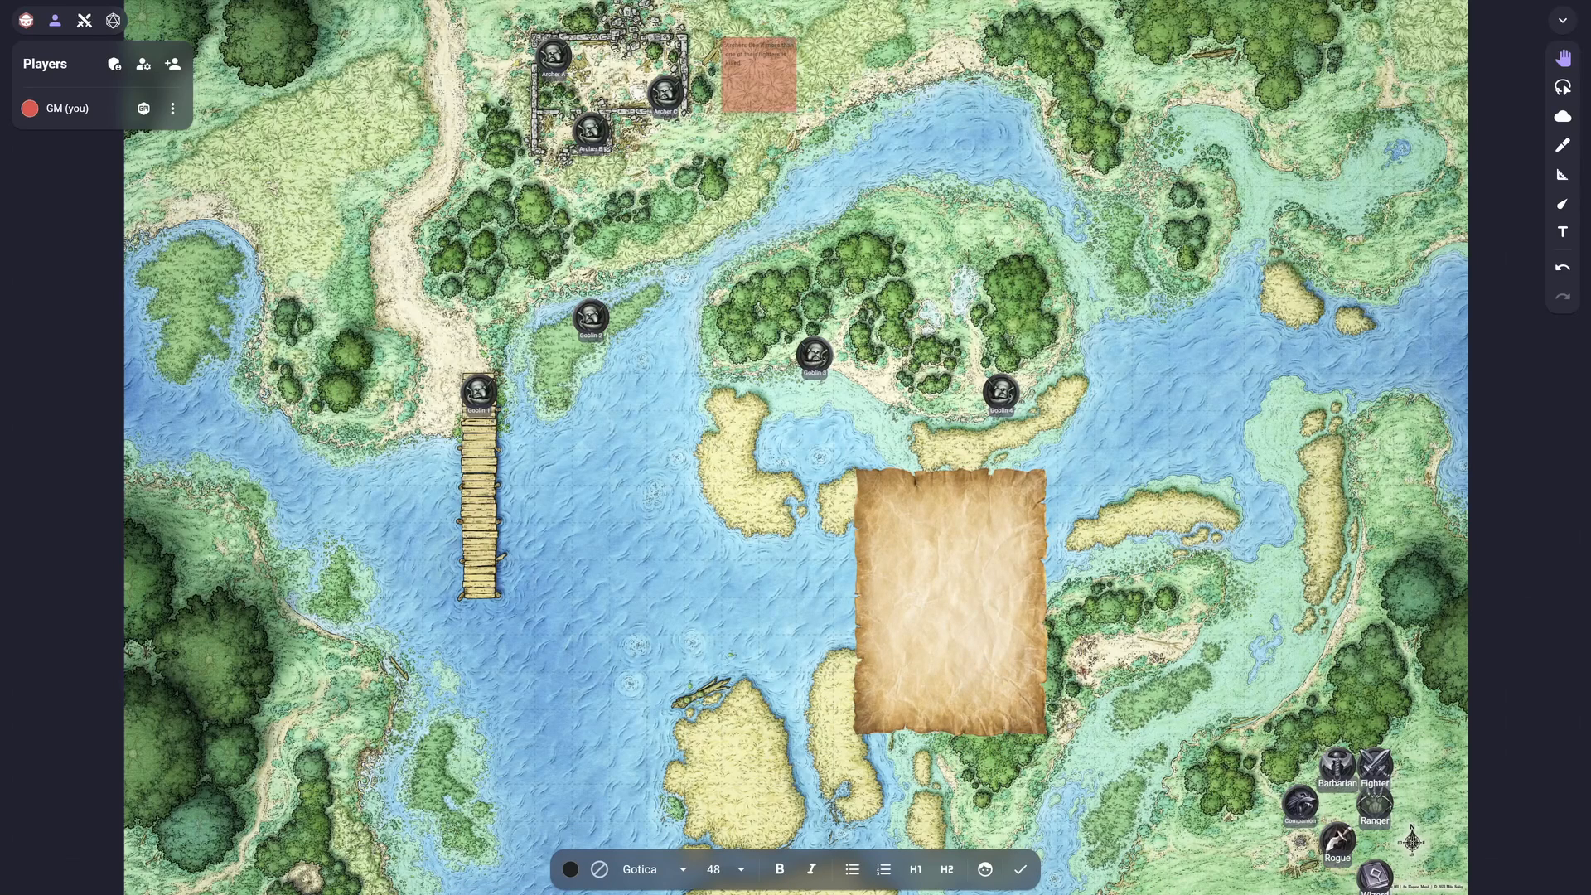
key("ctrl+c")
left_click(947, 569)
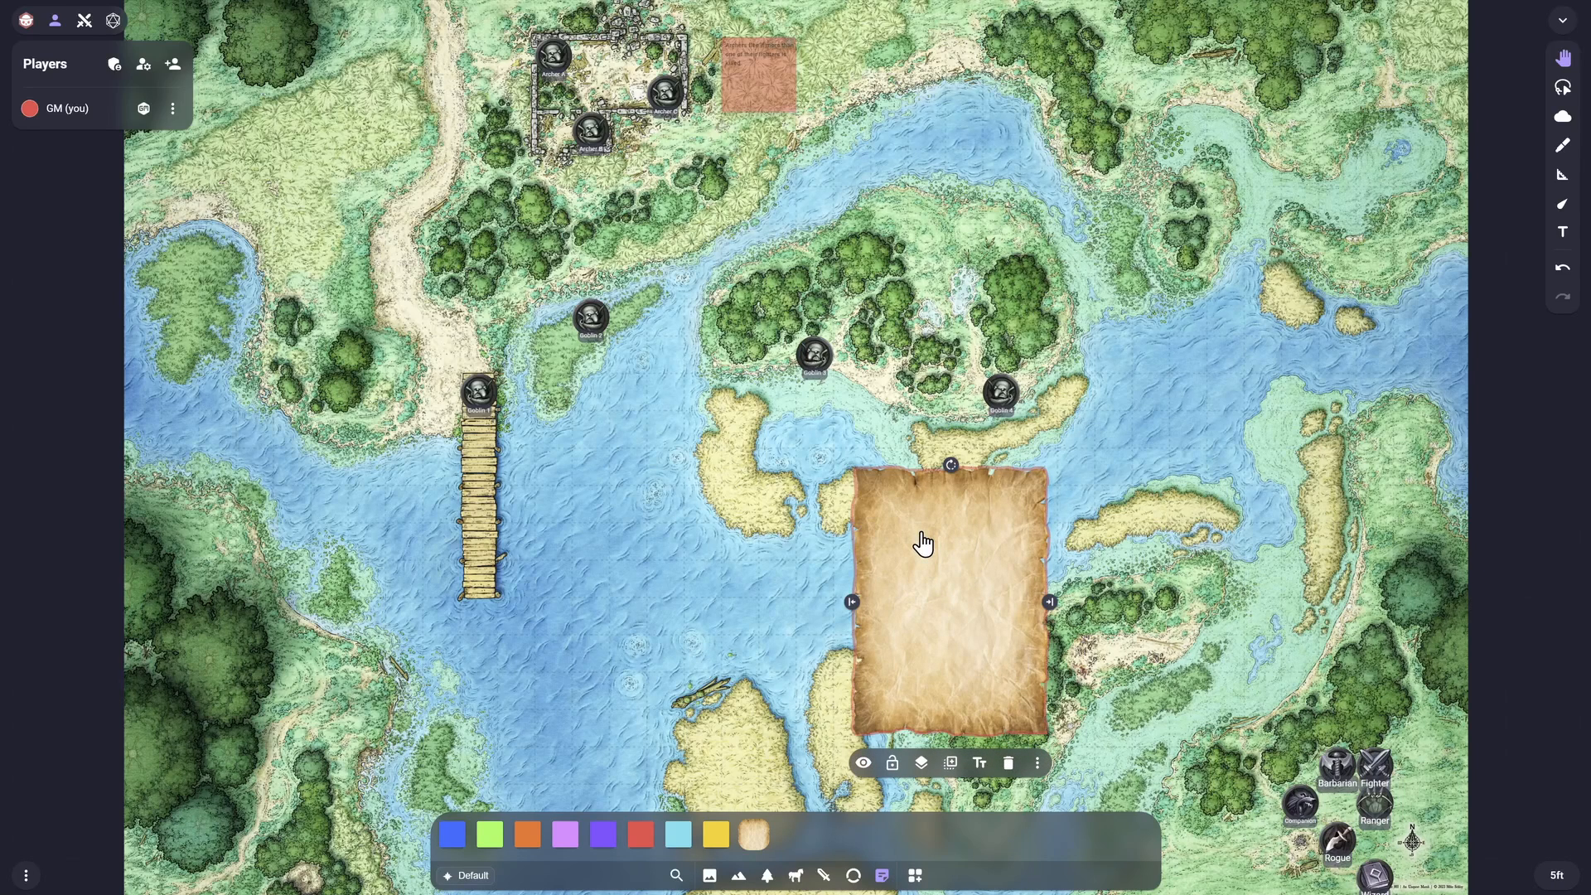
left_click(979, 761)
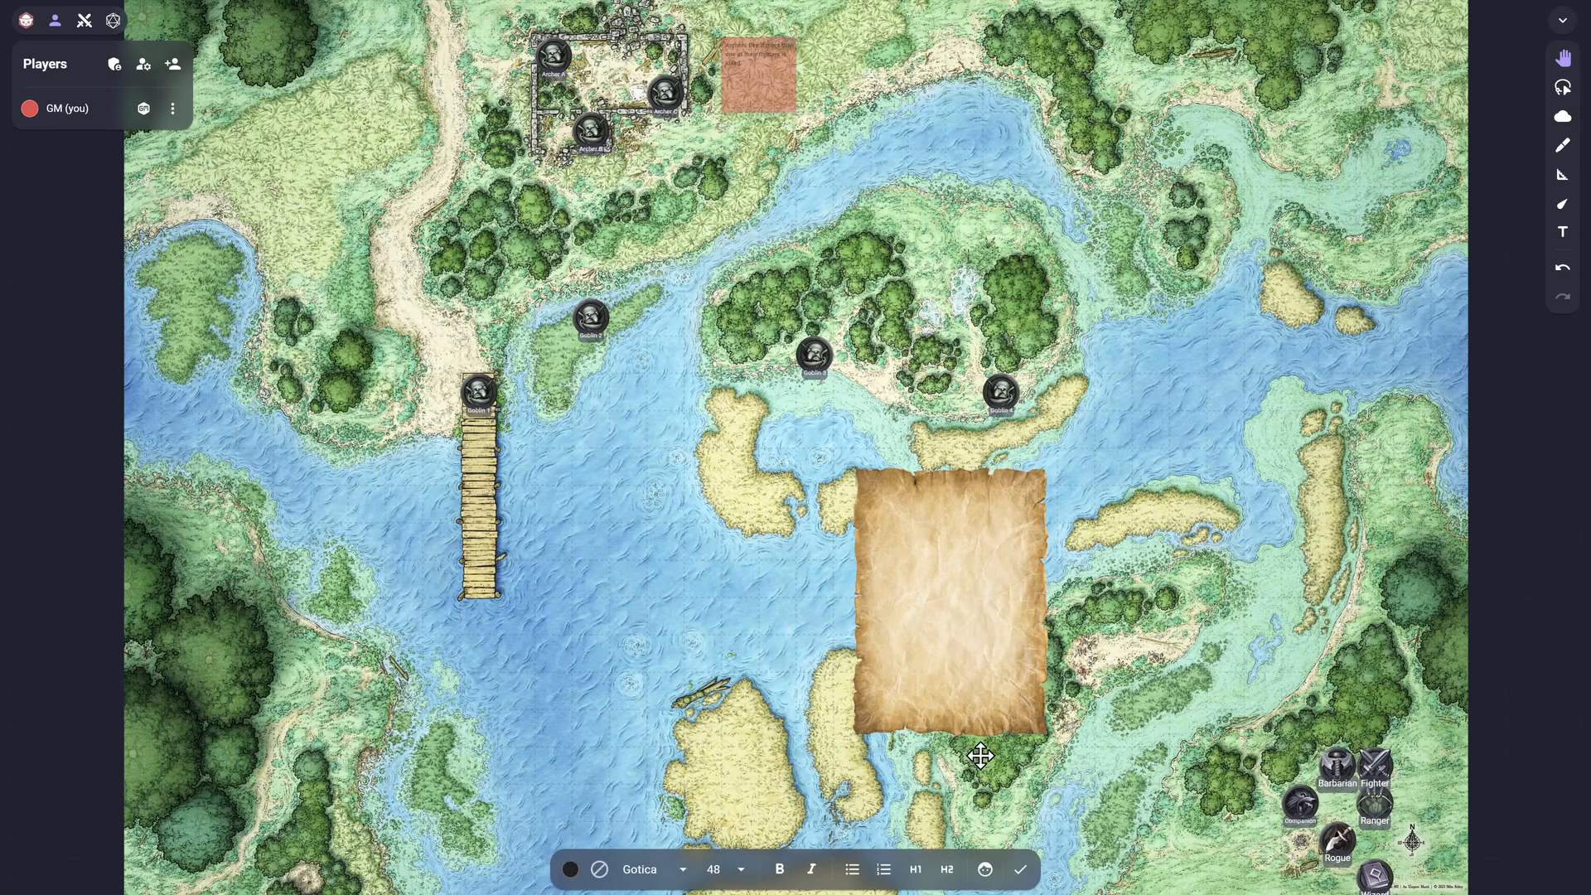
key("ctrl+v")
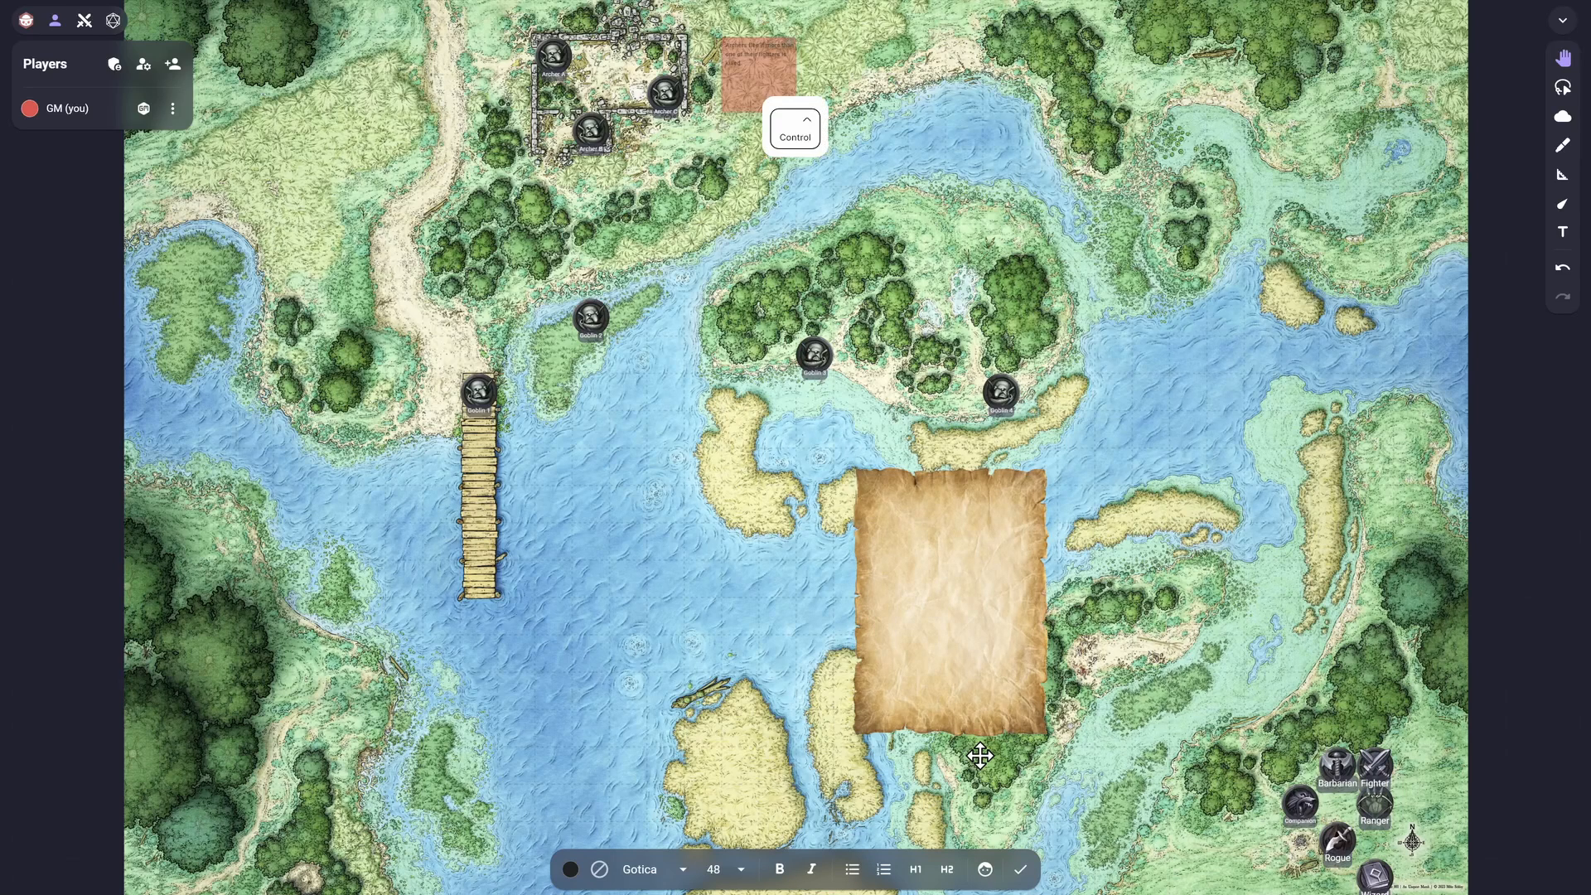
Make all the parchment note's text bold, set its font size to 72, and close the note tools
key("ctrl+a")
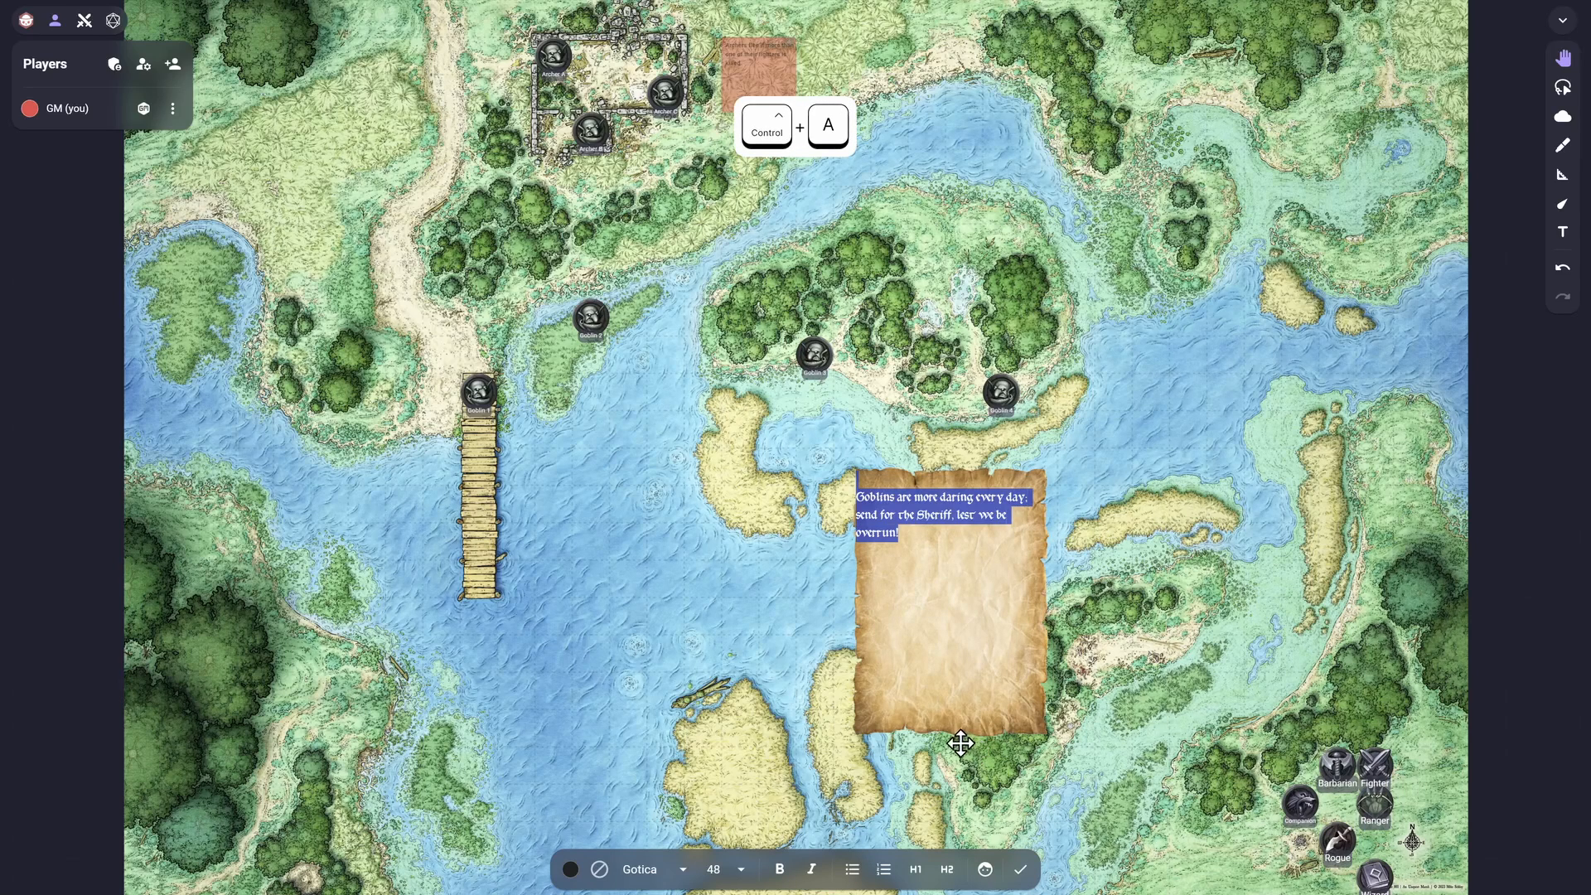
left_click(780, 870)
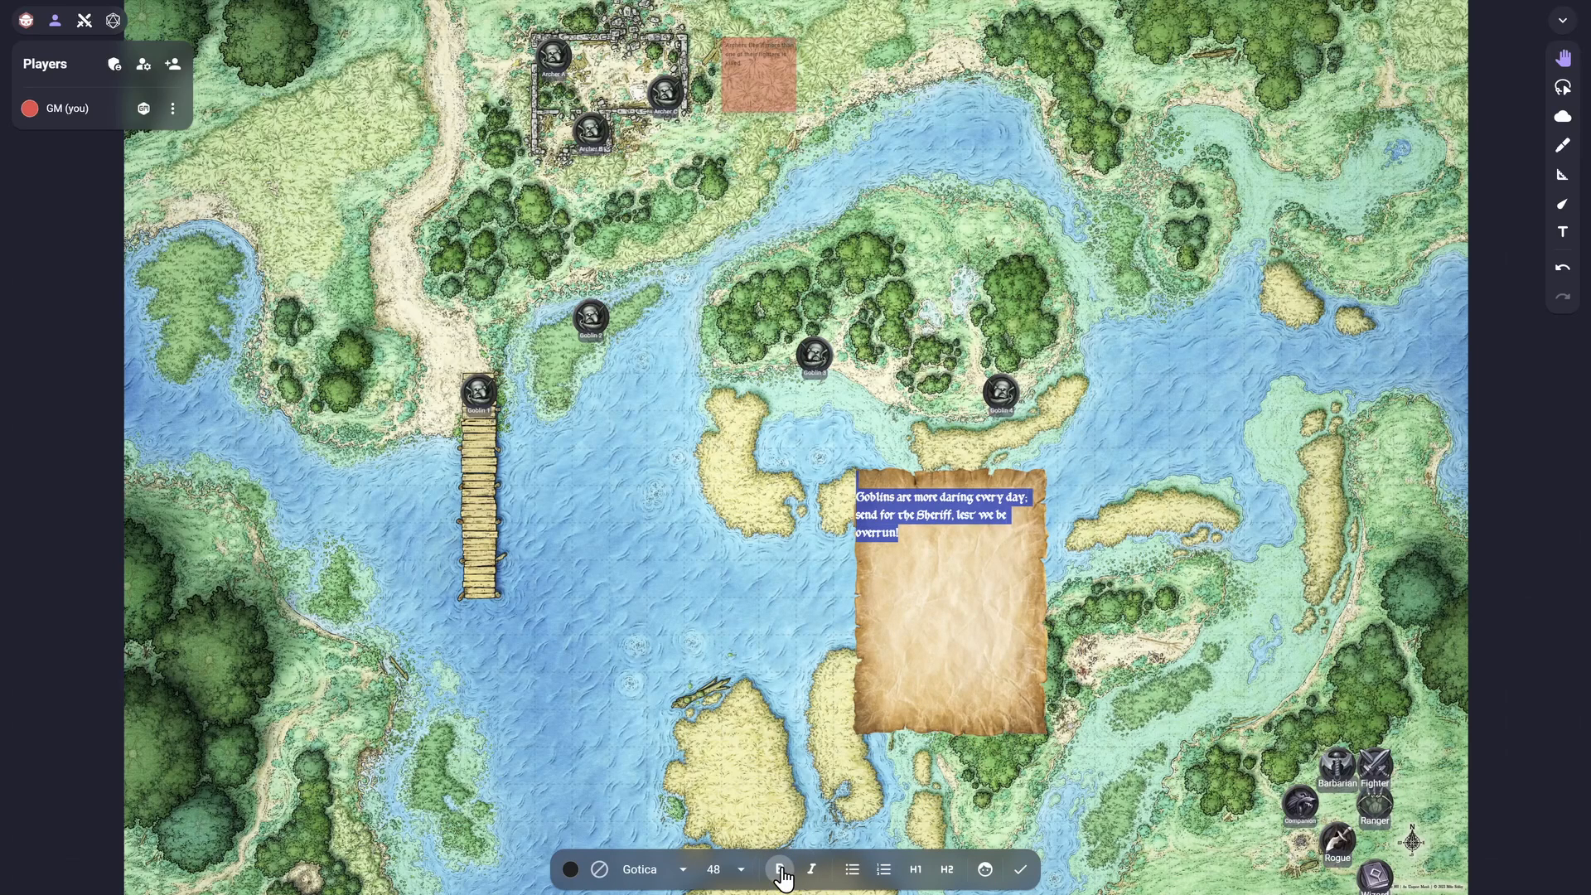
left_click(740, 869)
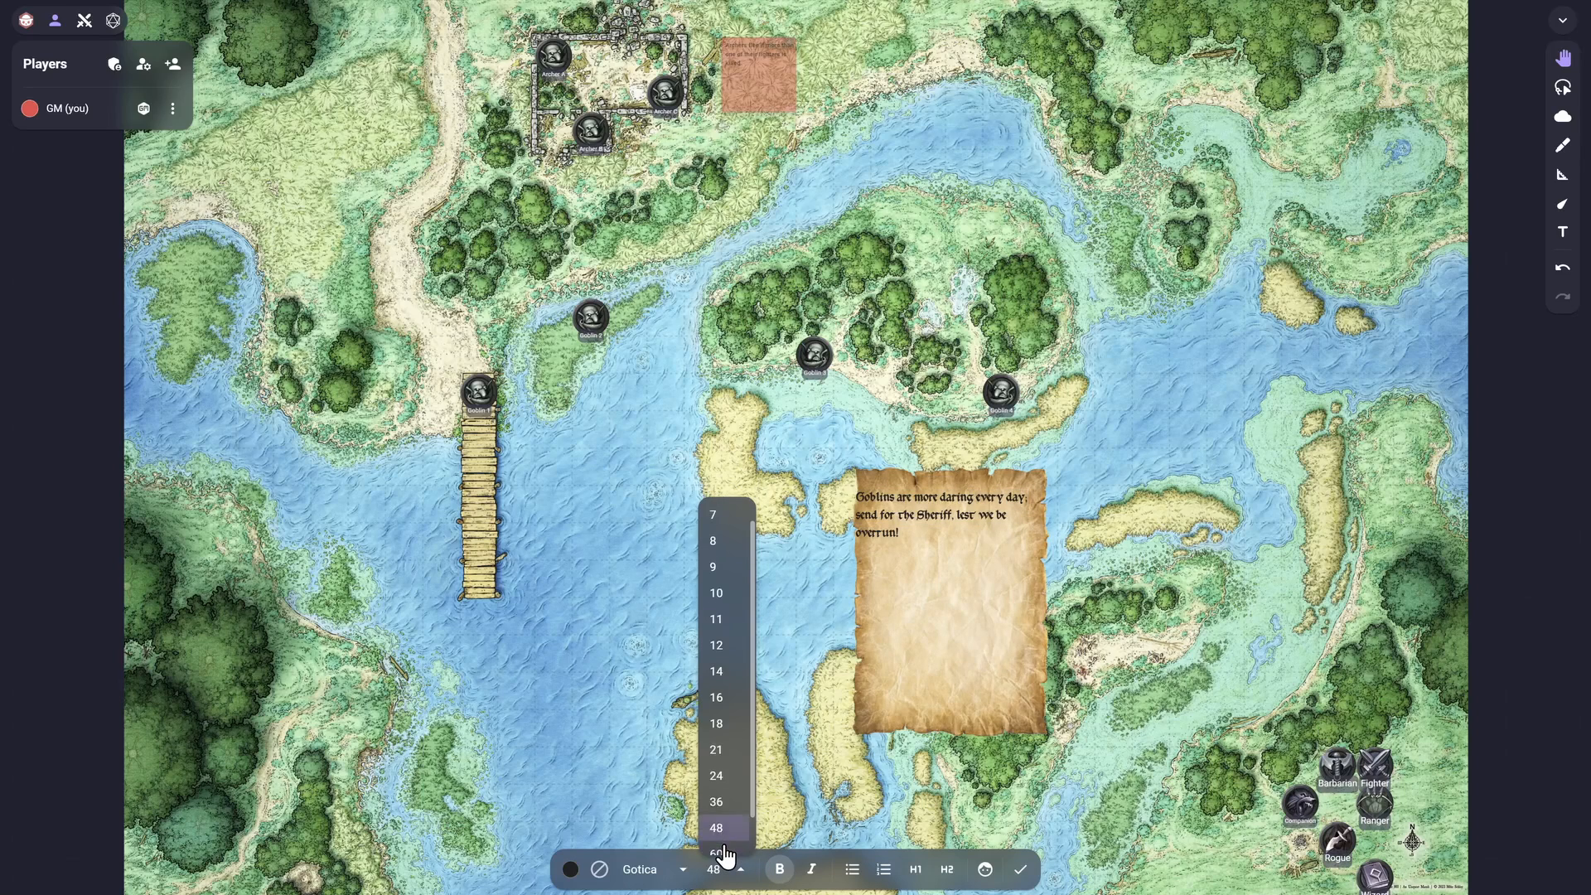
left_click(718, 836)
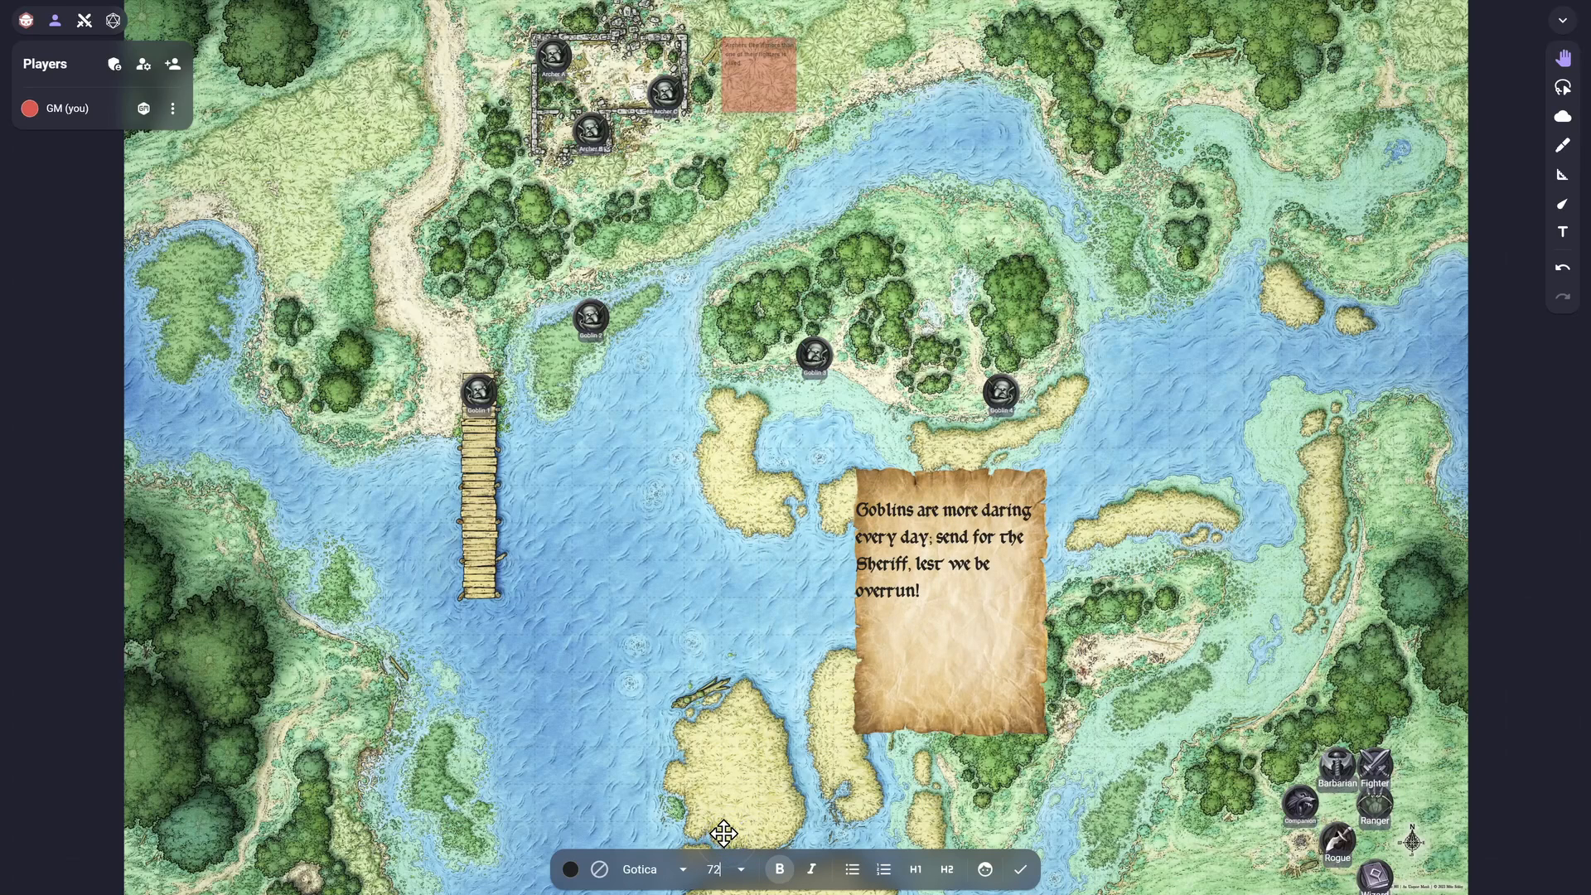
left_click(1143, 792)
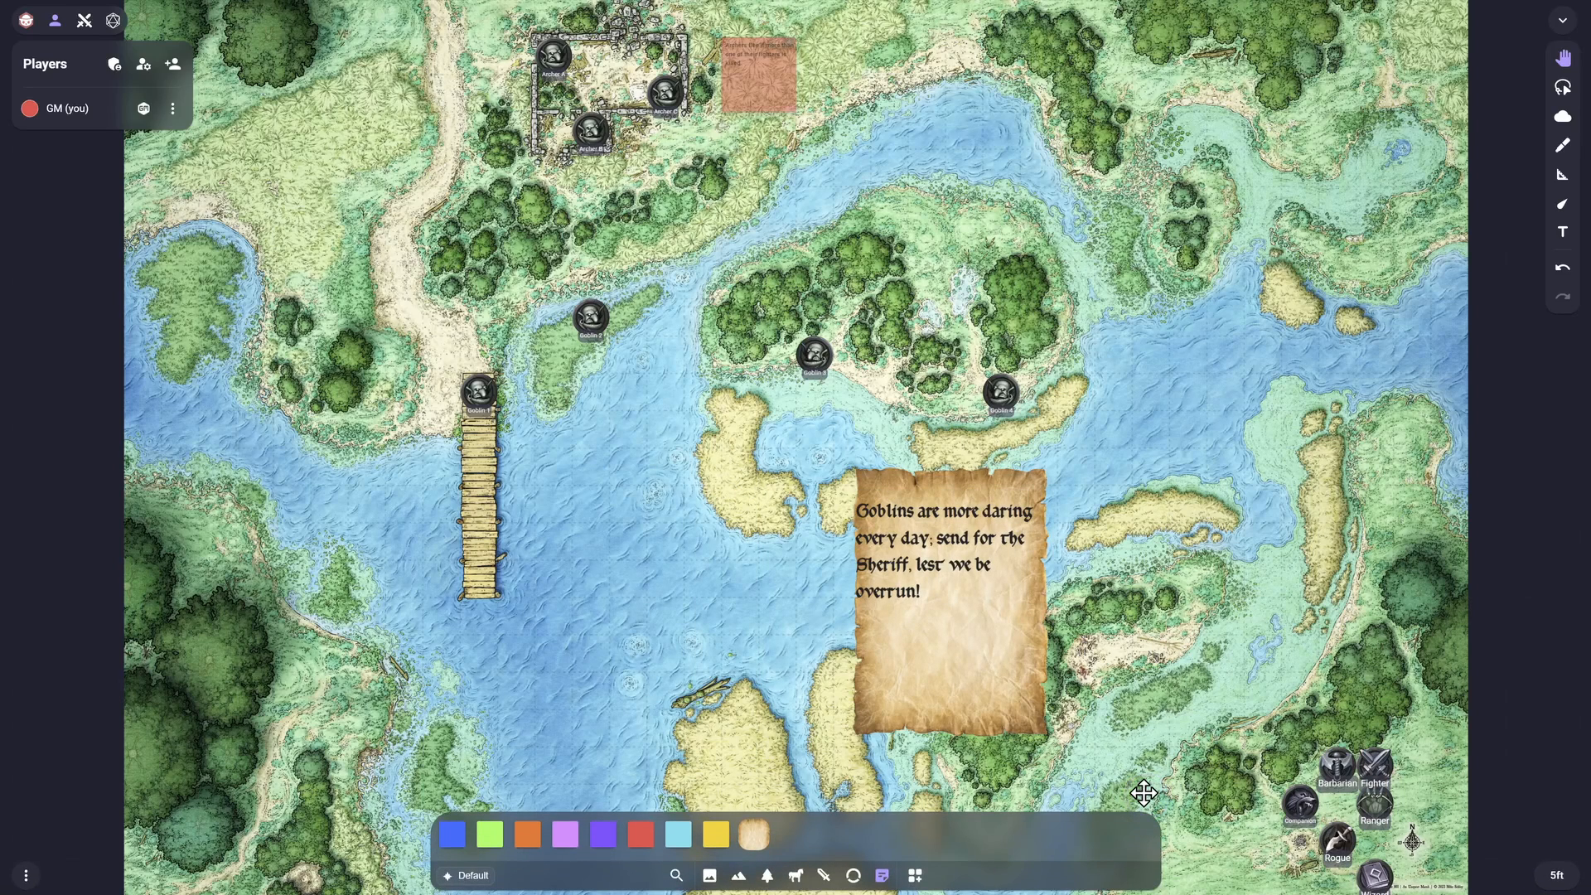
left_click(881, 875)
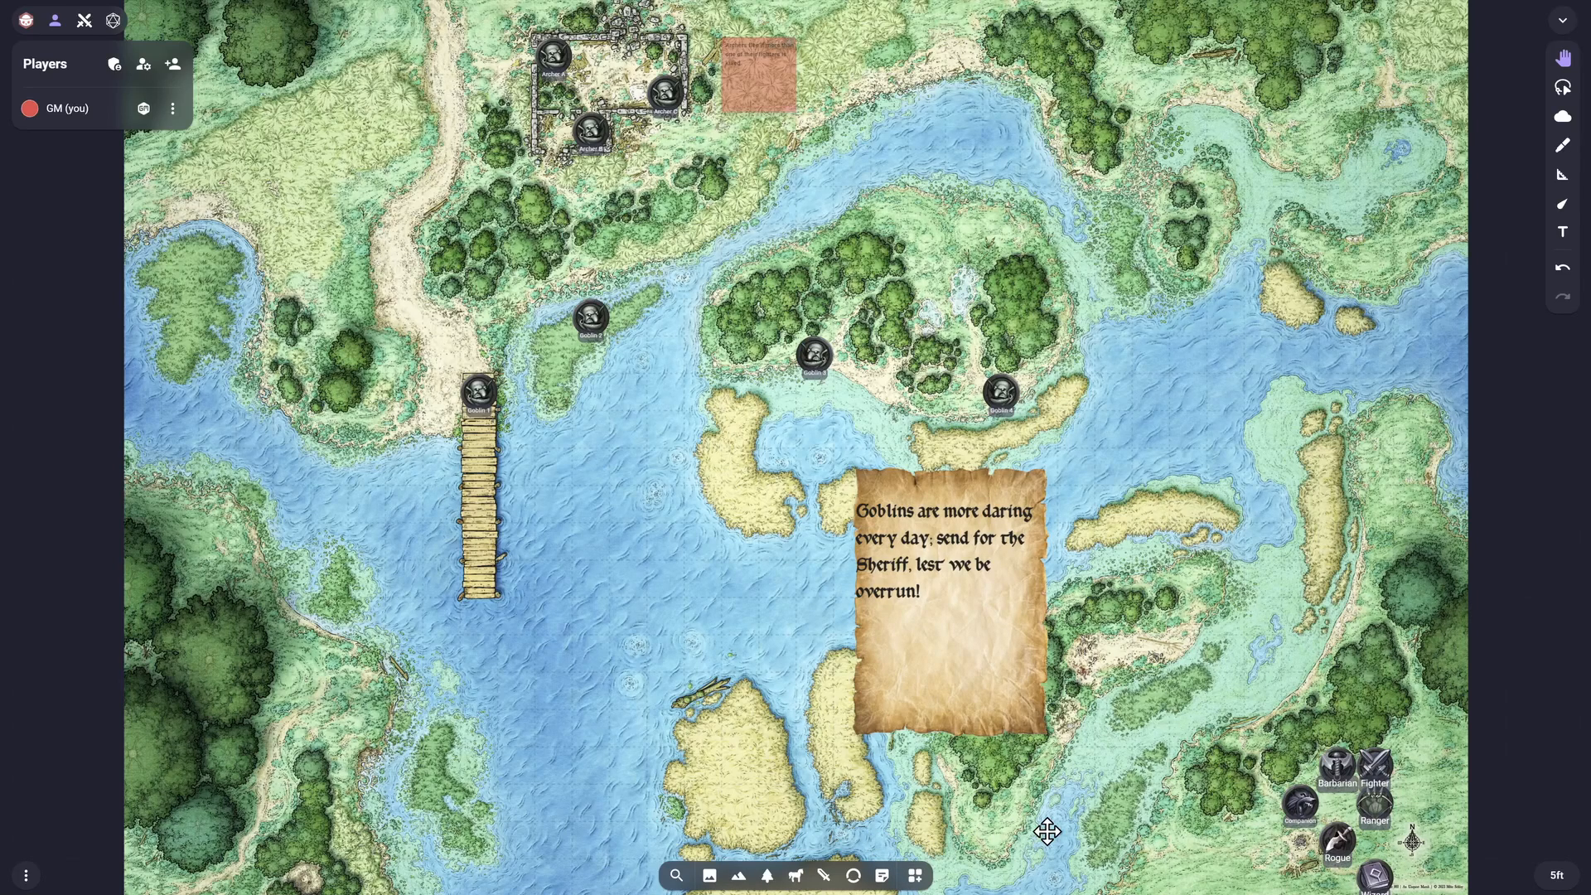
Hide the parchment note from the players
left_click(931, 673)
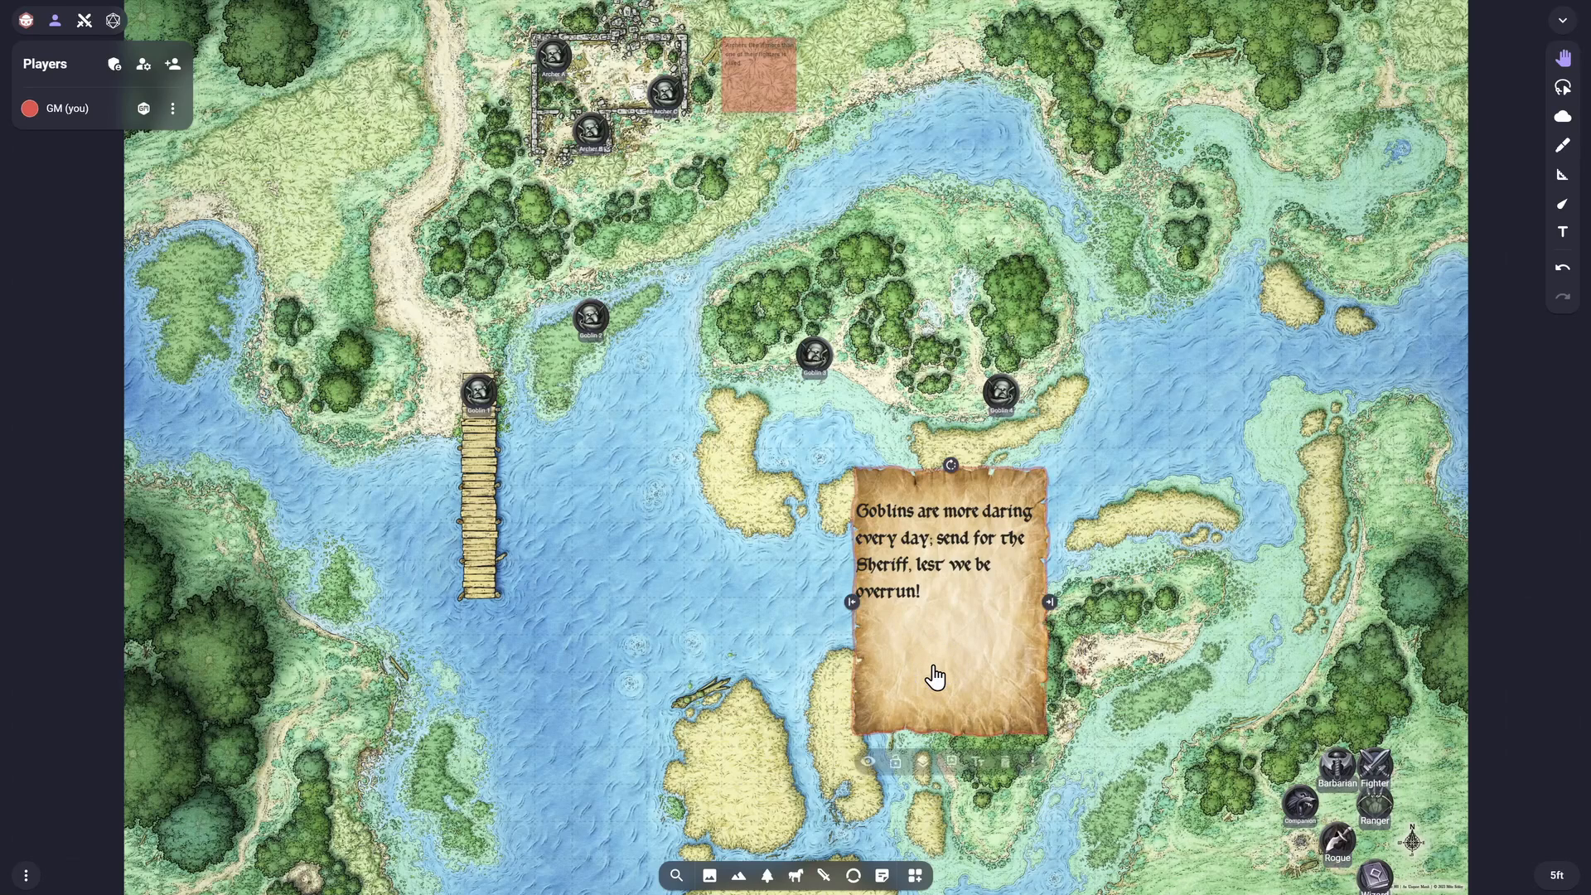
left_click(862, 764)
left_click(772, 696)
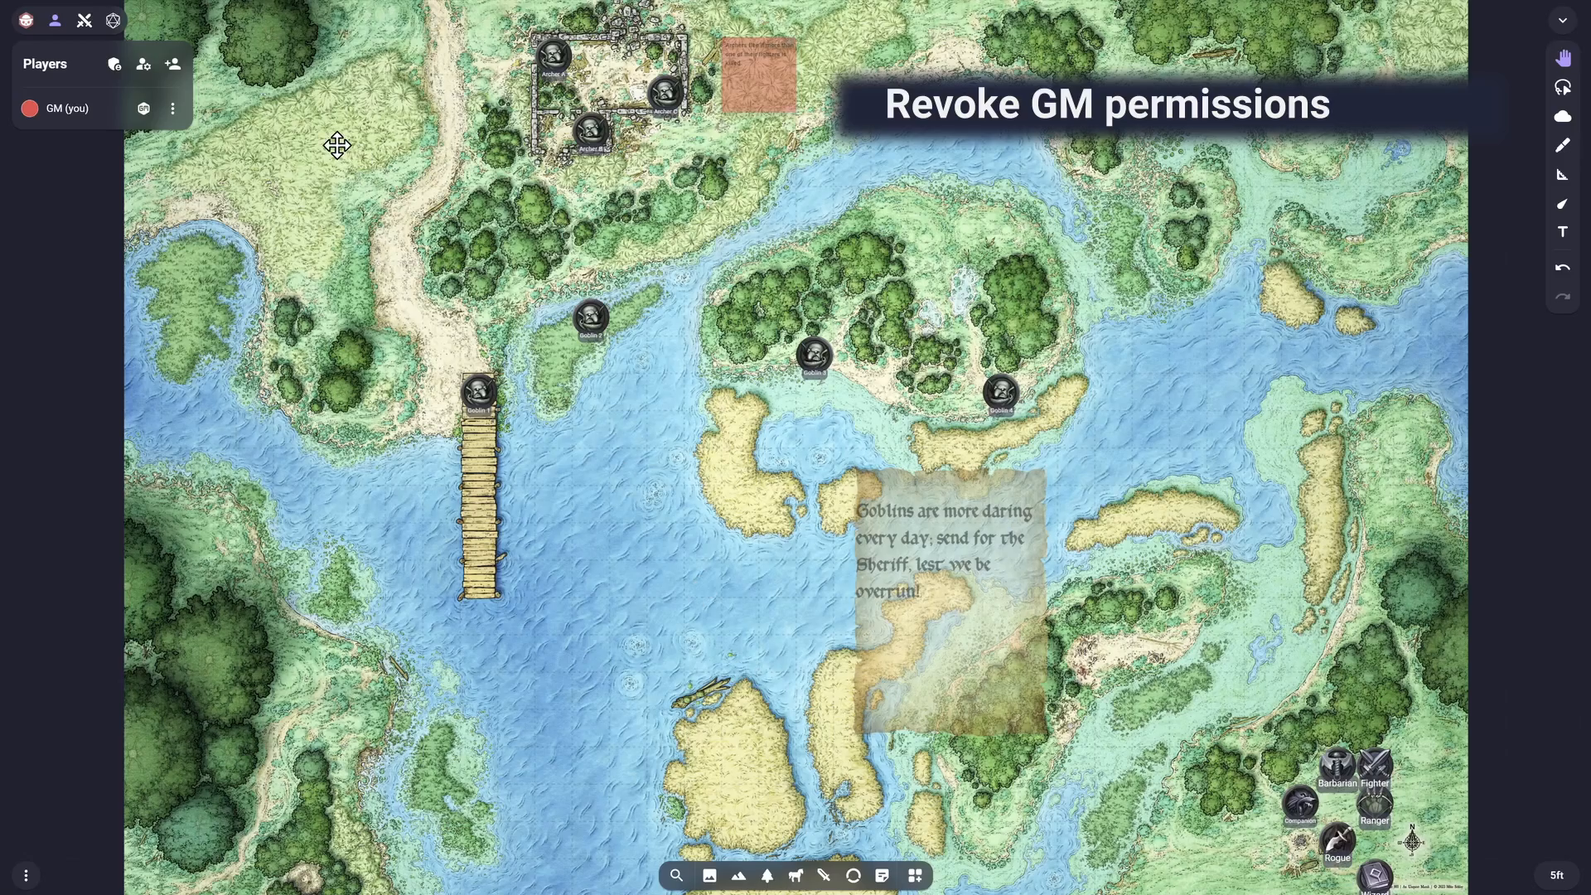
Revoke your own GM access to see the map with a player's permissions
left_click(173, 111)
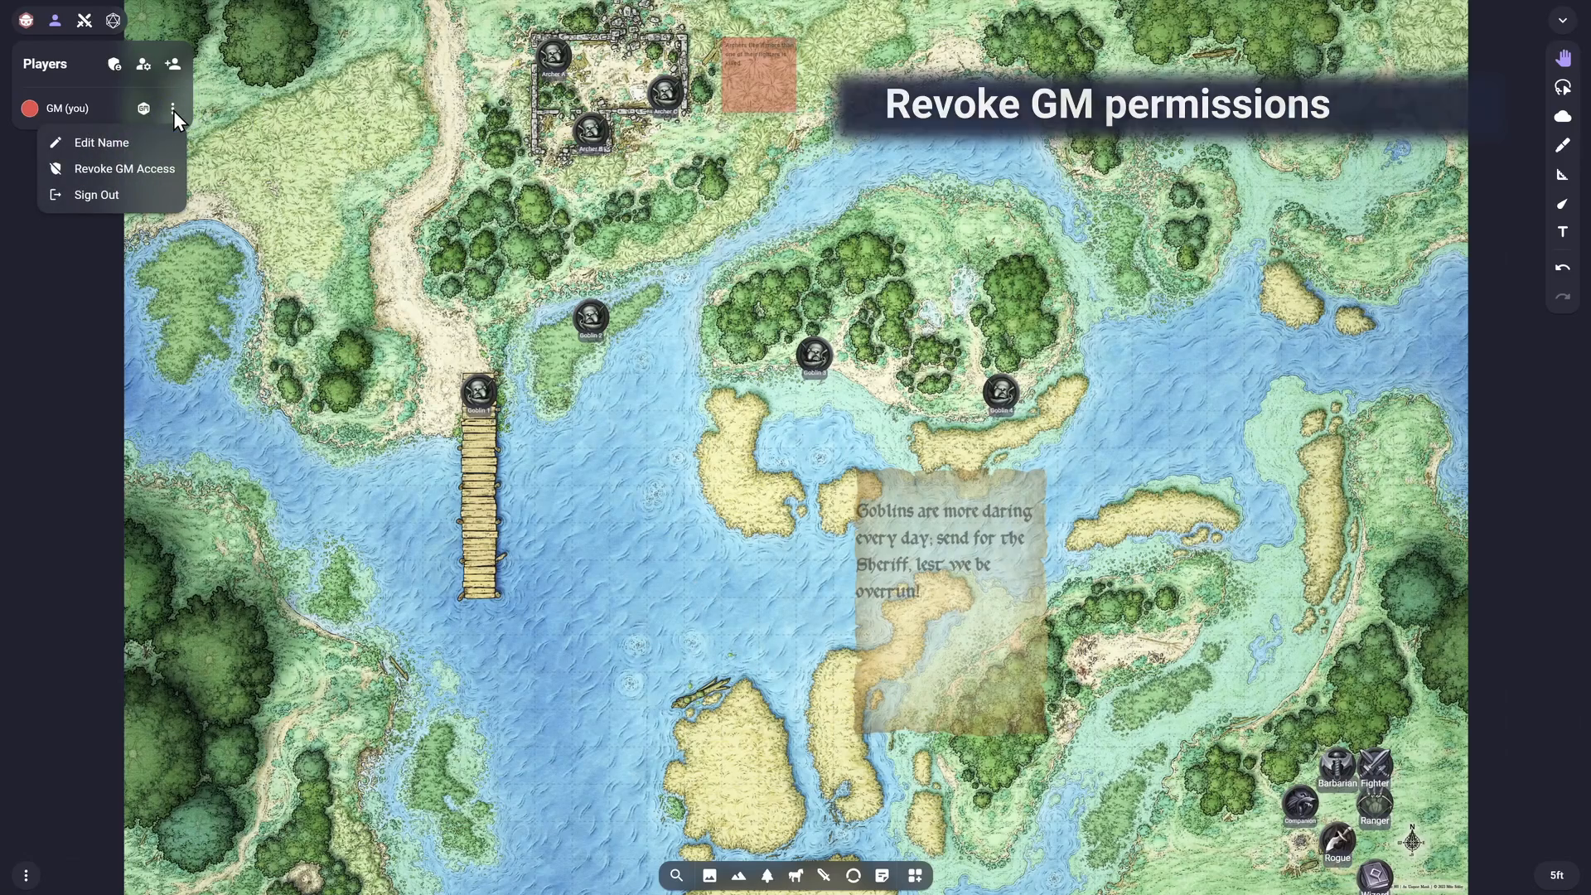
left_click(159, 172)
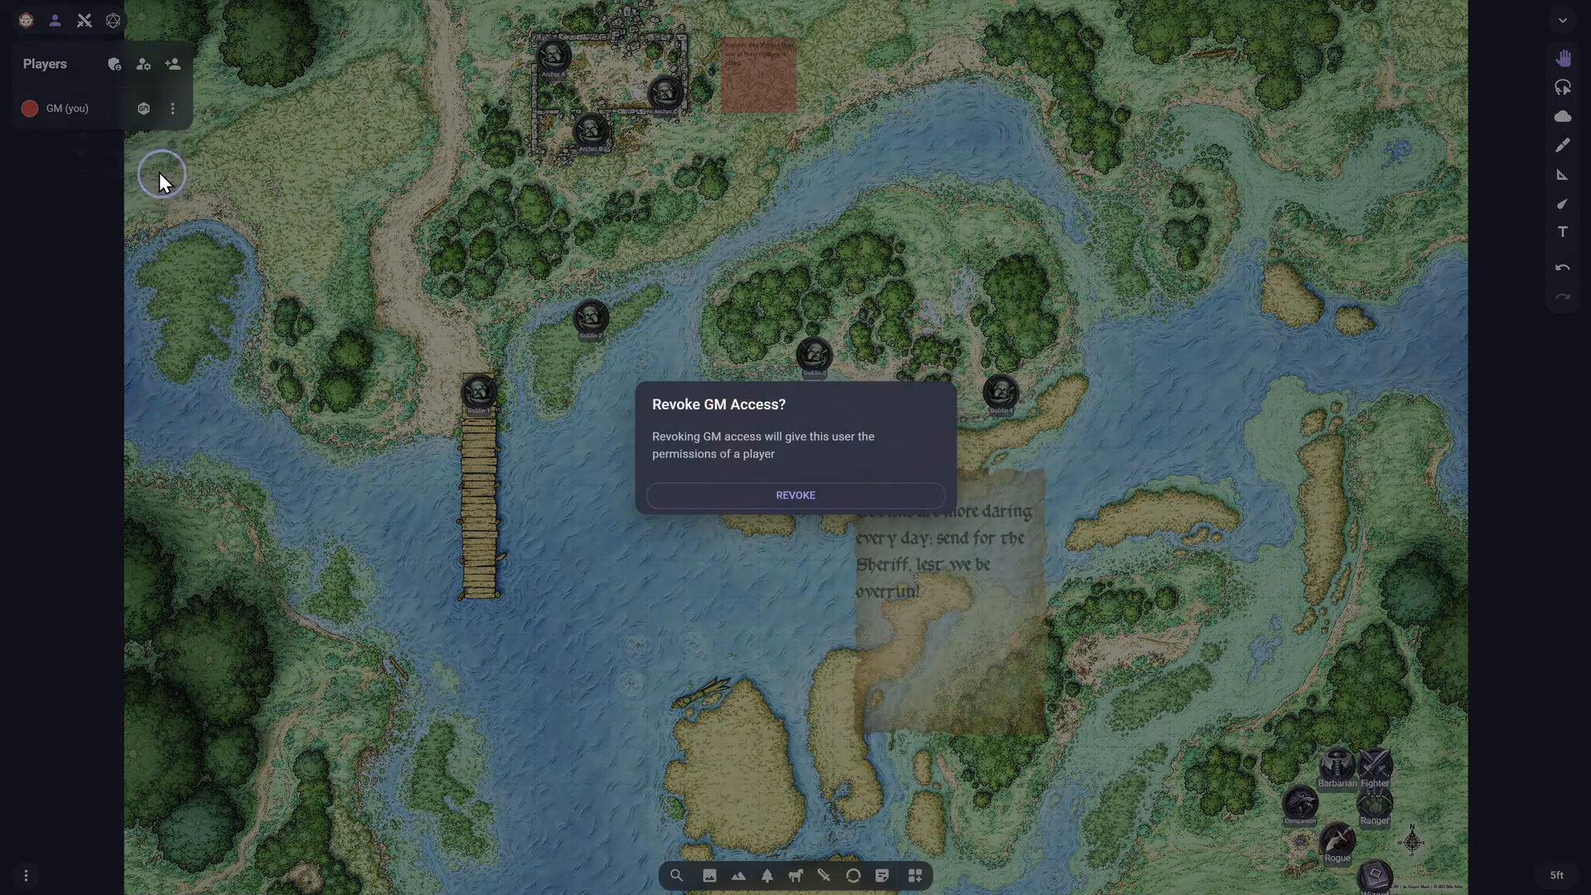
left_click(751, 507)
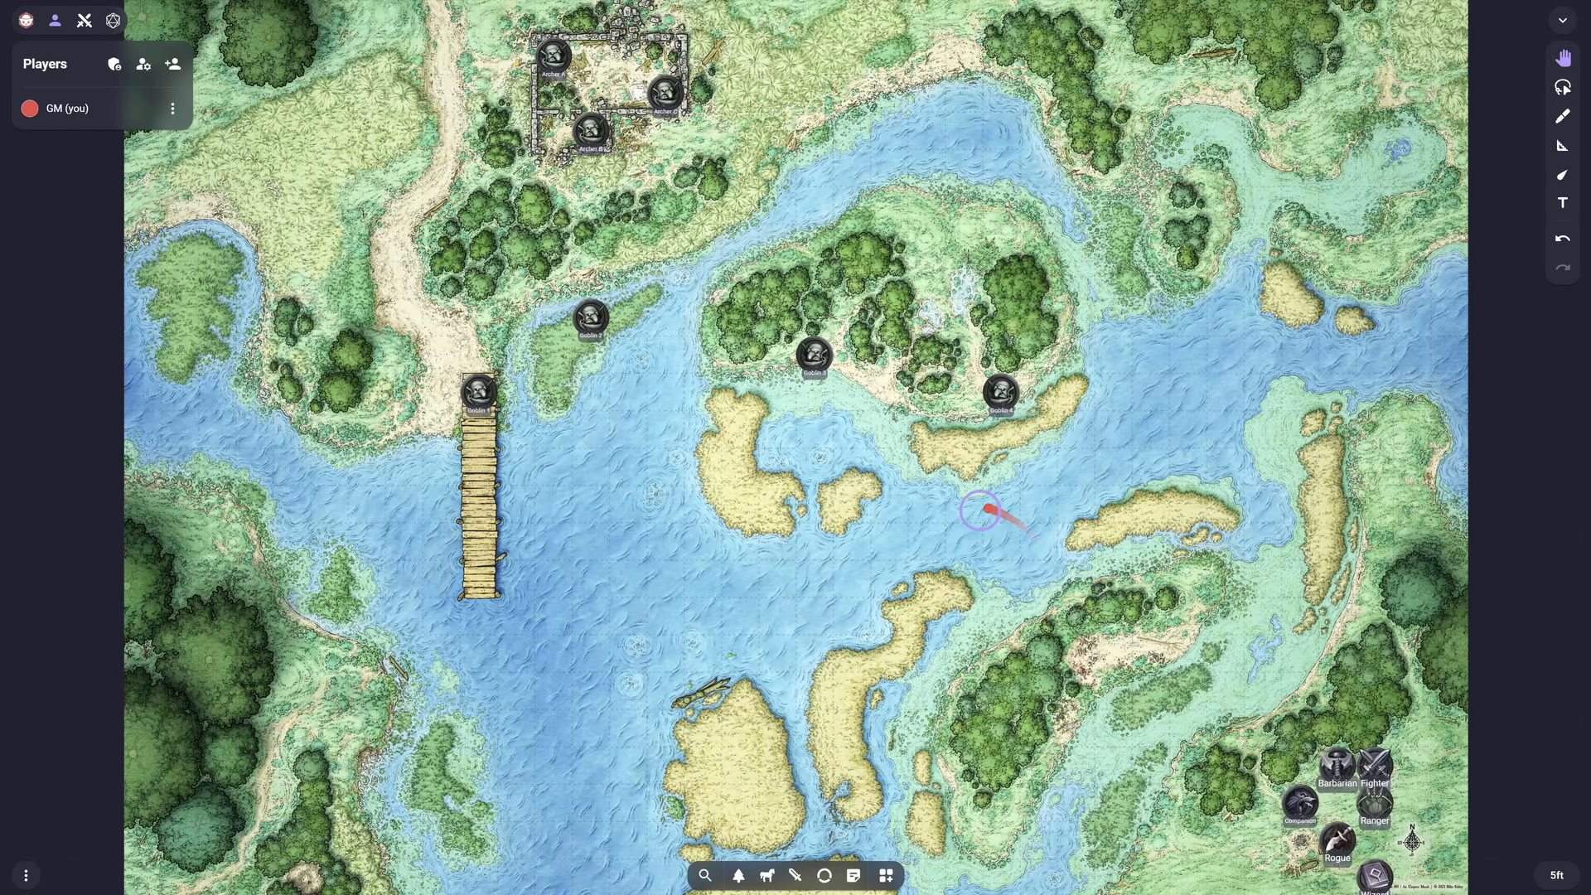
Promote yourself back to GM
left_click(173, 109)
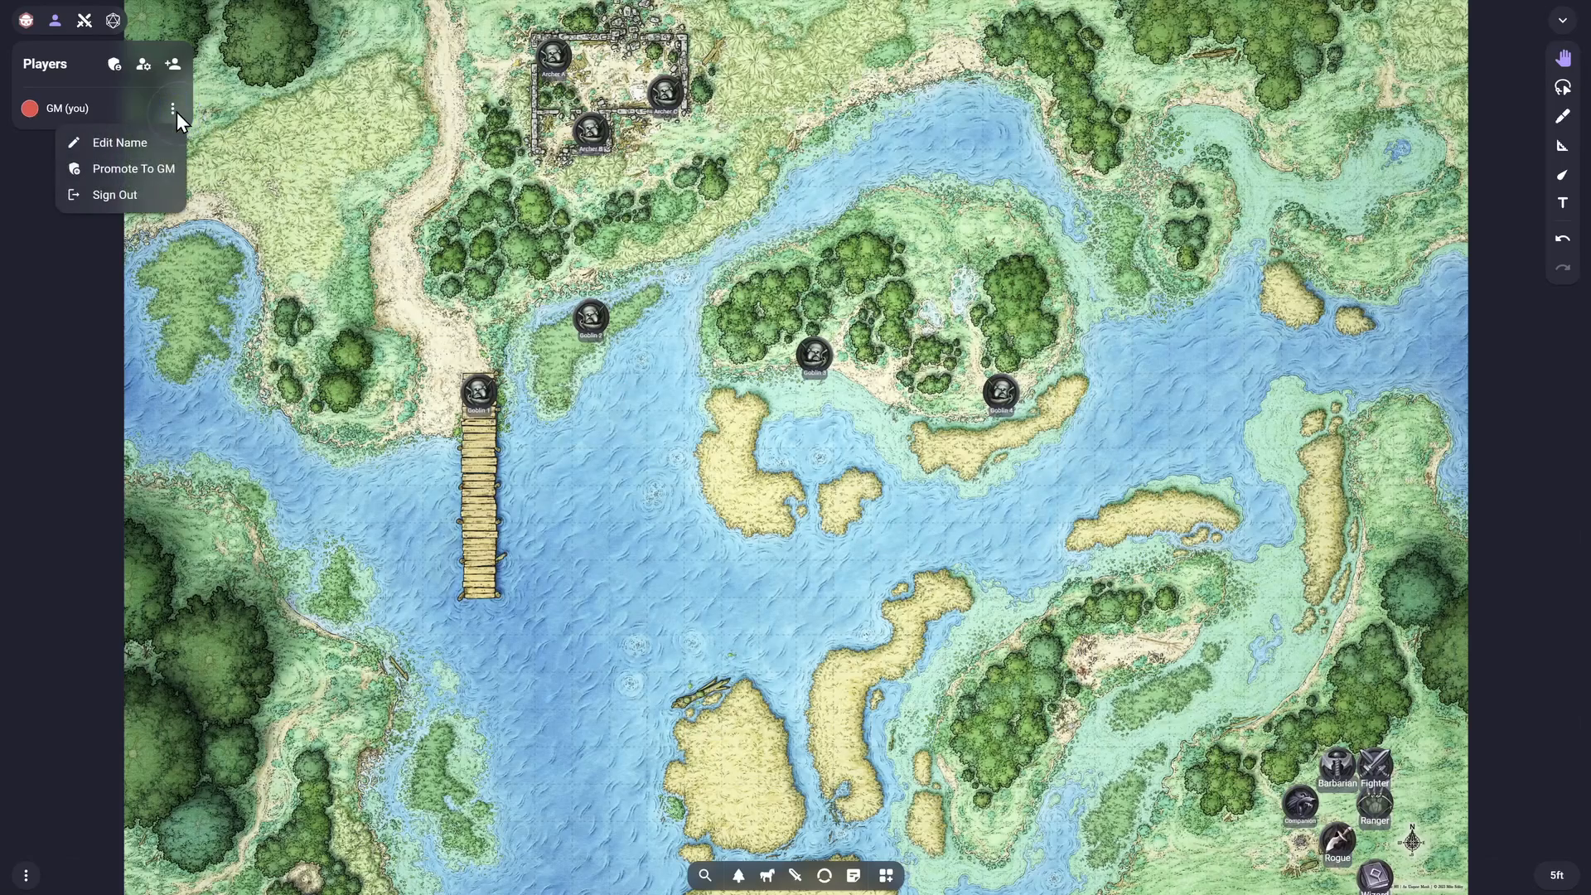
left_click(158, 164)
left_click(809, 496)
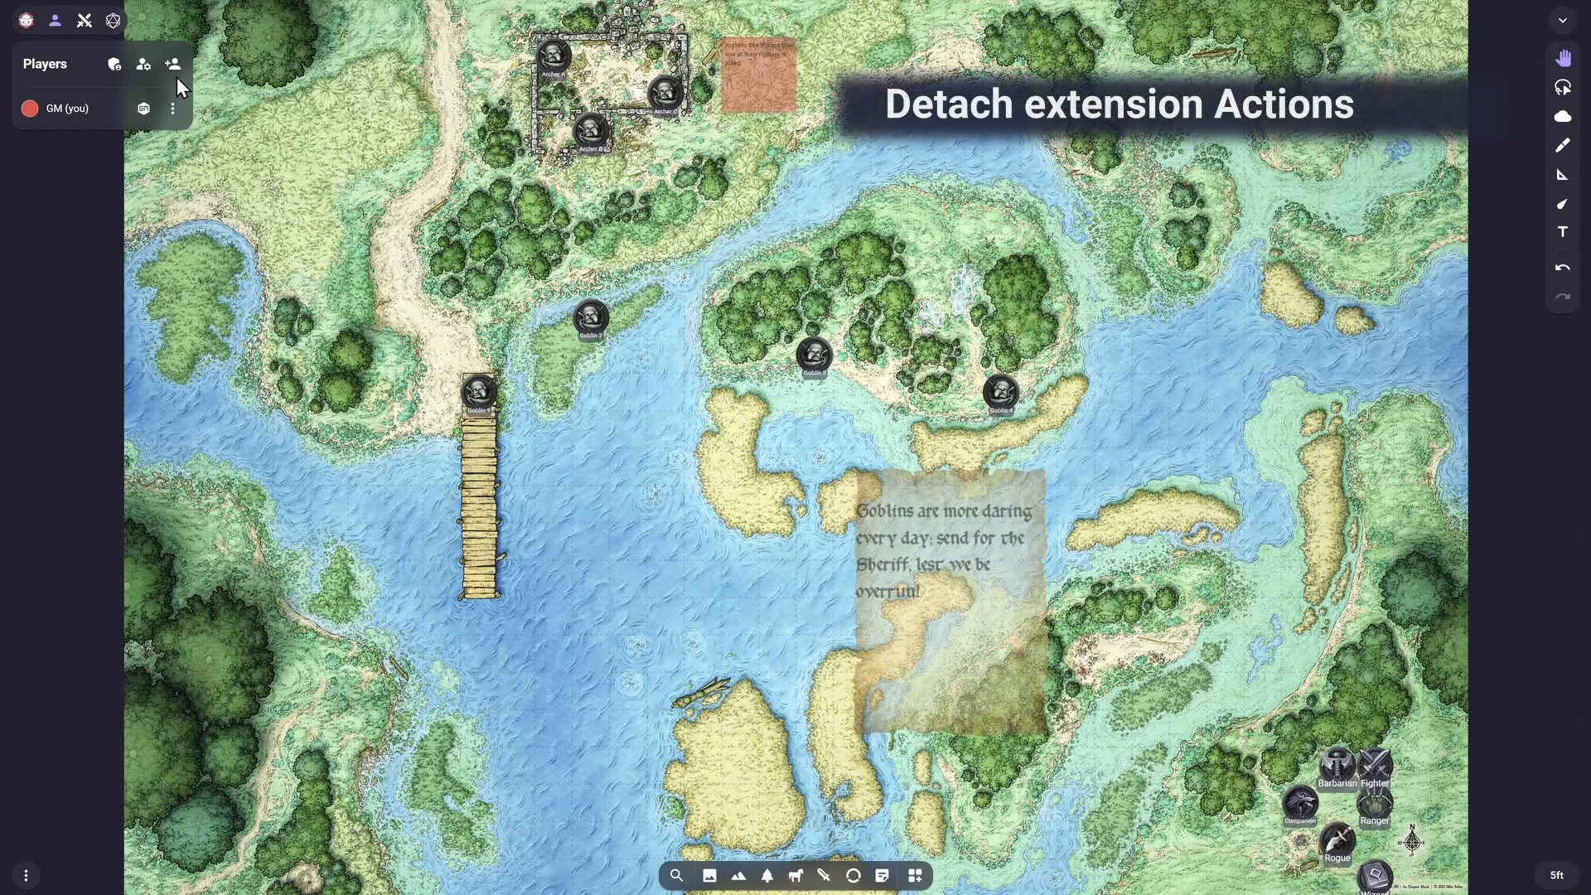
Detach the Dice extension from the other extension actions and open the Initiative tracker alongside it
left_click(115, 23)
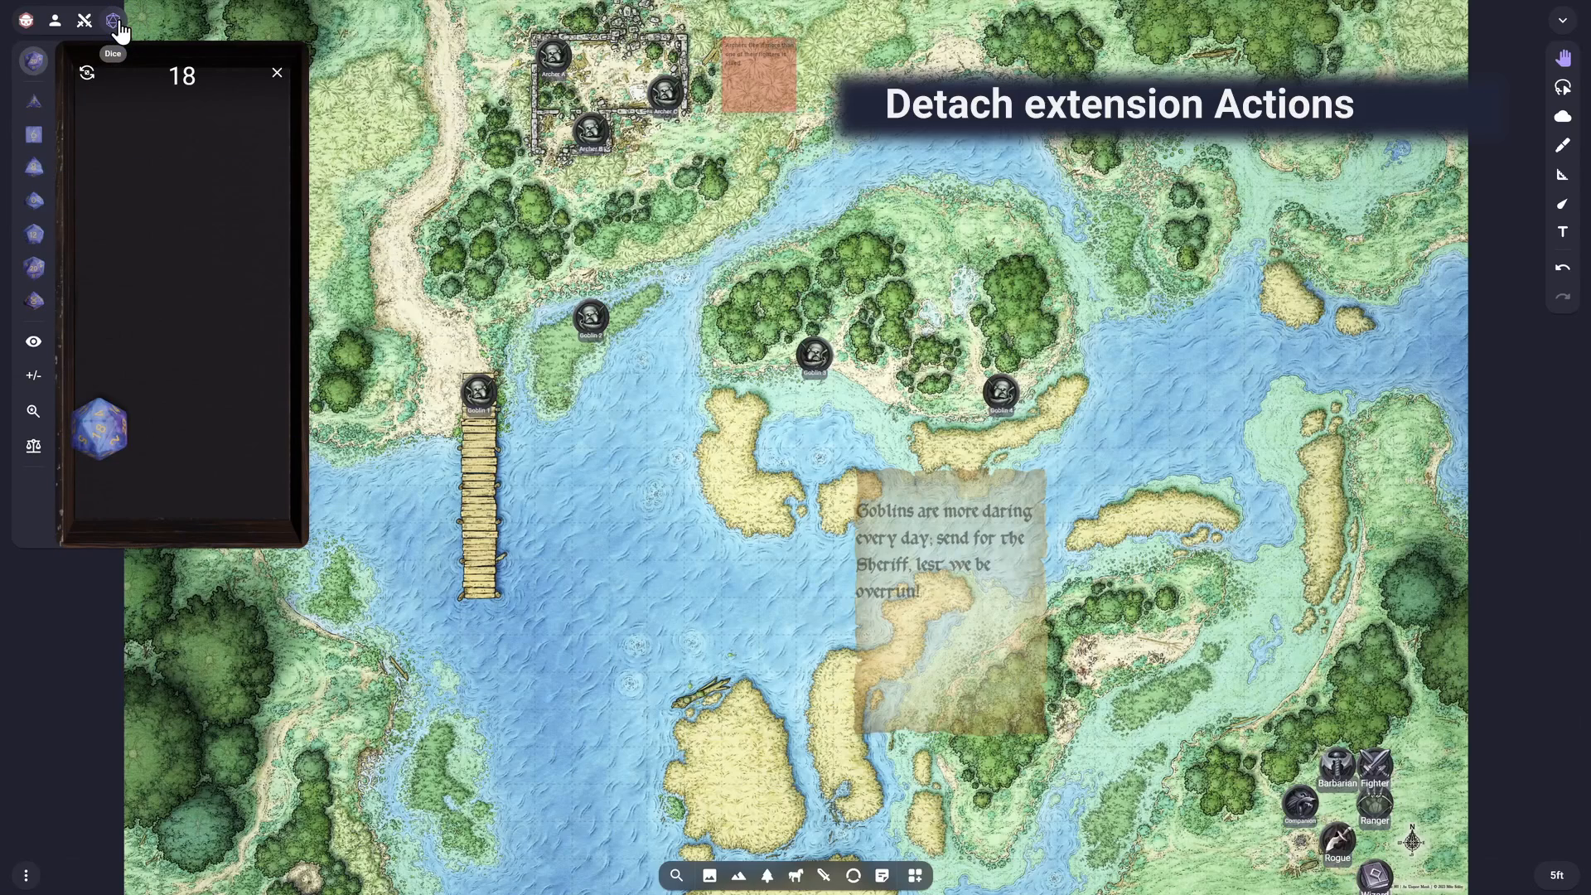
left_click_drag(114, 30, 1522, 33)
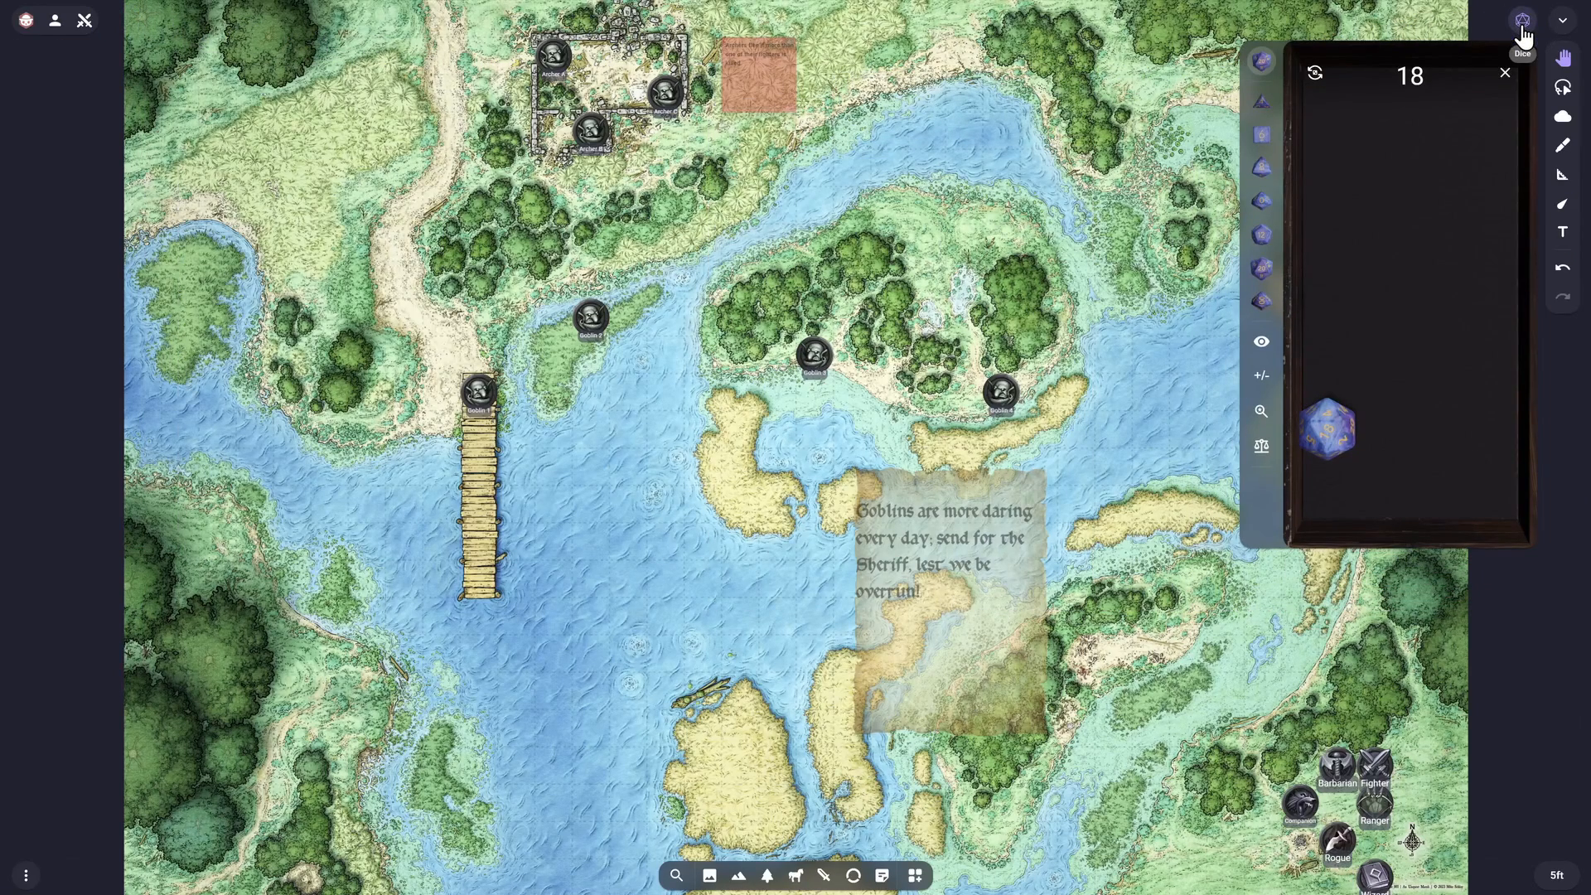
left_click(83, 23)
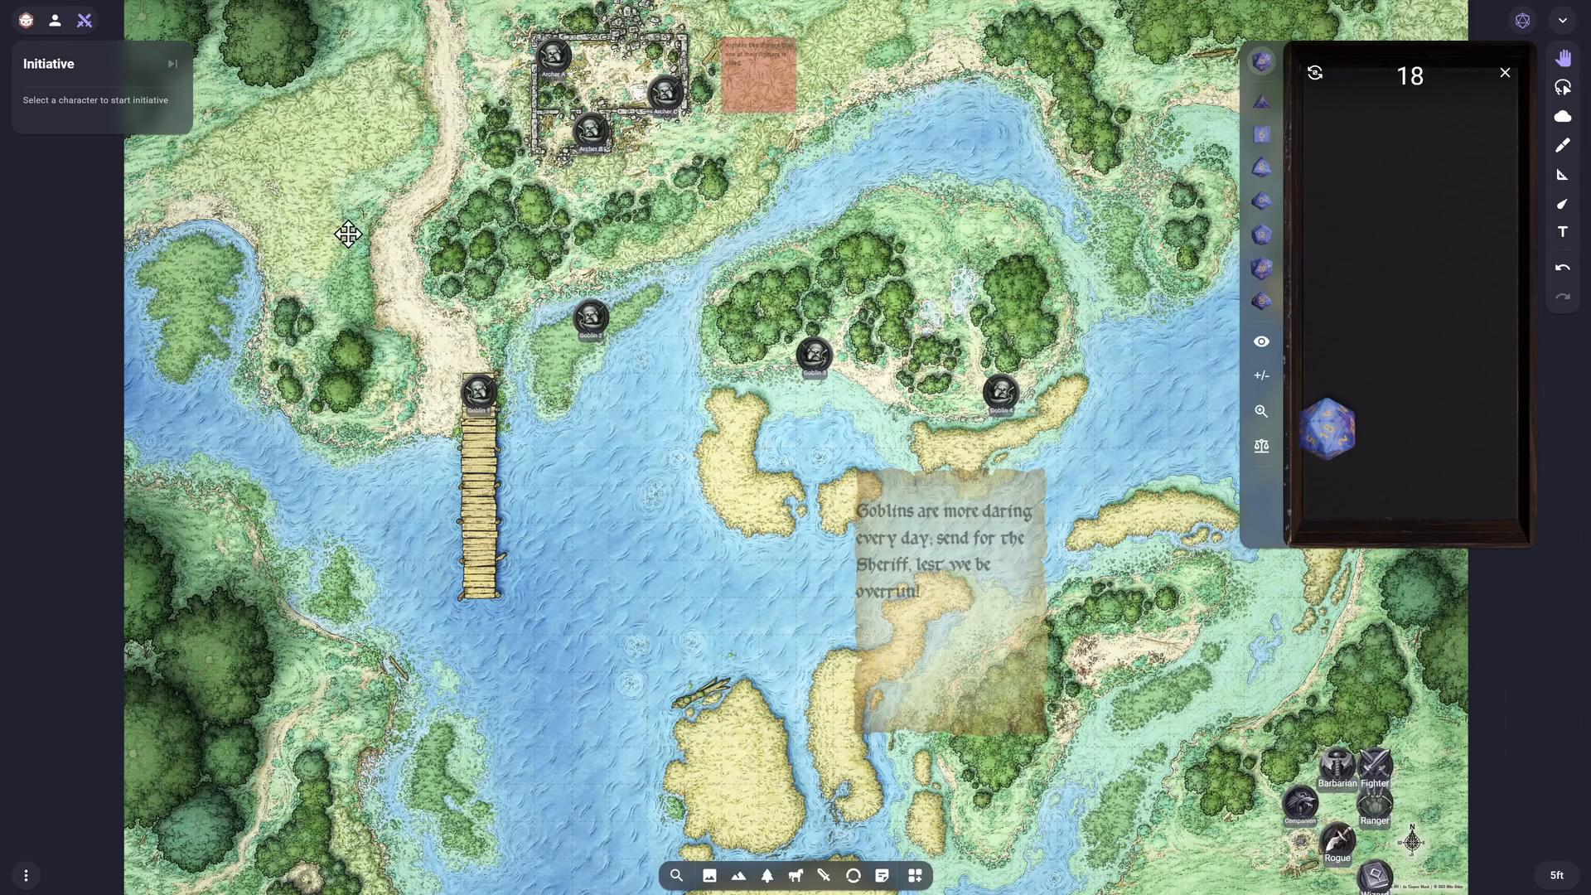
Lasso all the goblin and archer tokens on the northern part of the map and add them to initiative
left_click(1563, 87)
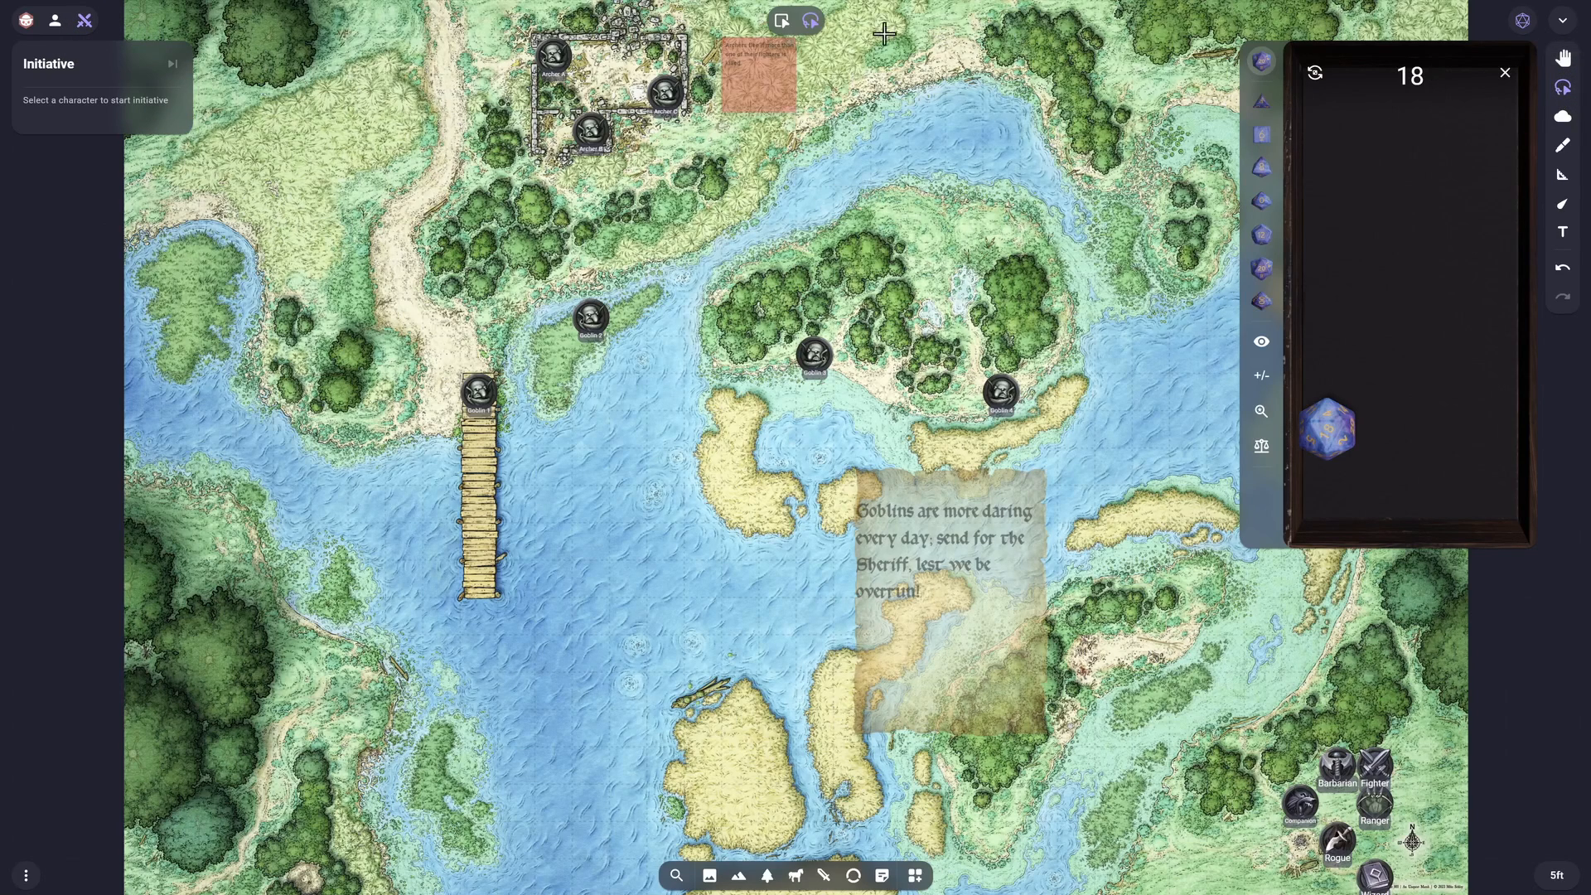
mouse_move(462, 33)
left_mouse_down()
mouse_move(396, 340)
mouse_move(572, 522)
mouse_move(938, 447)
mouse_move(1059, 365)
mouse_move(733, 228)
mouse_move(694, 30)
left_mouse_up()
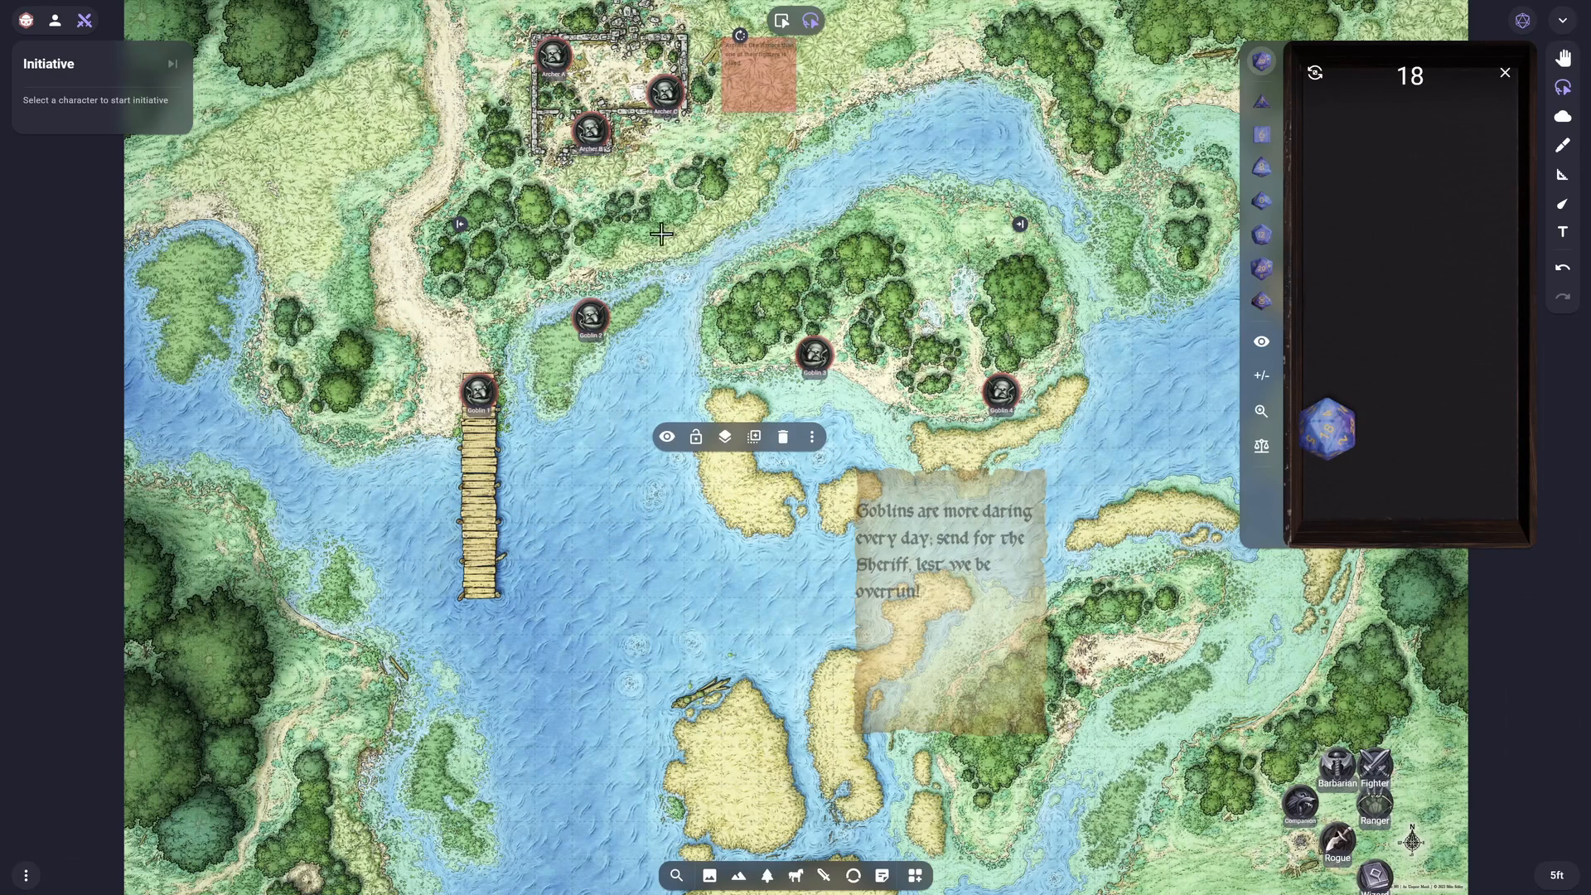
right_click(596, 320)
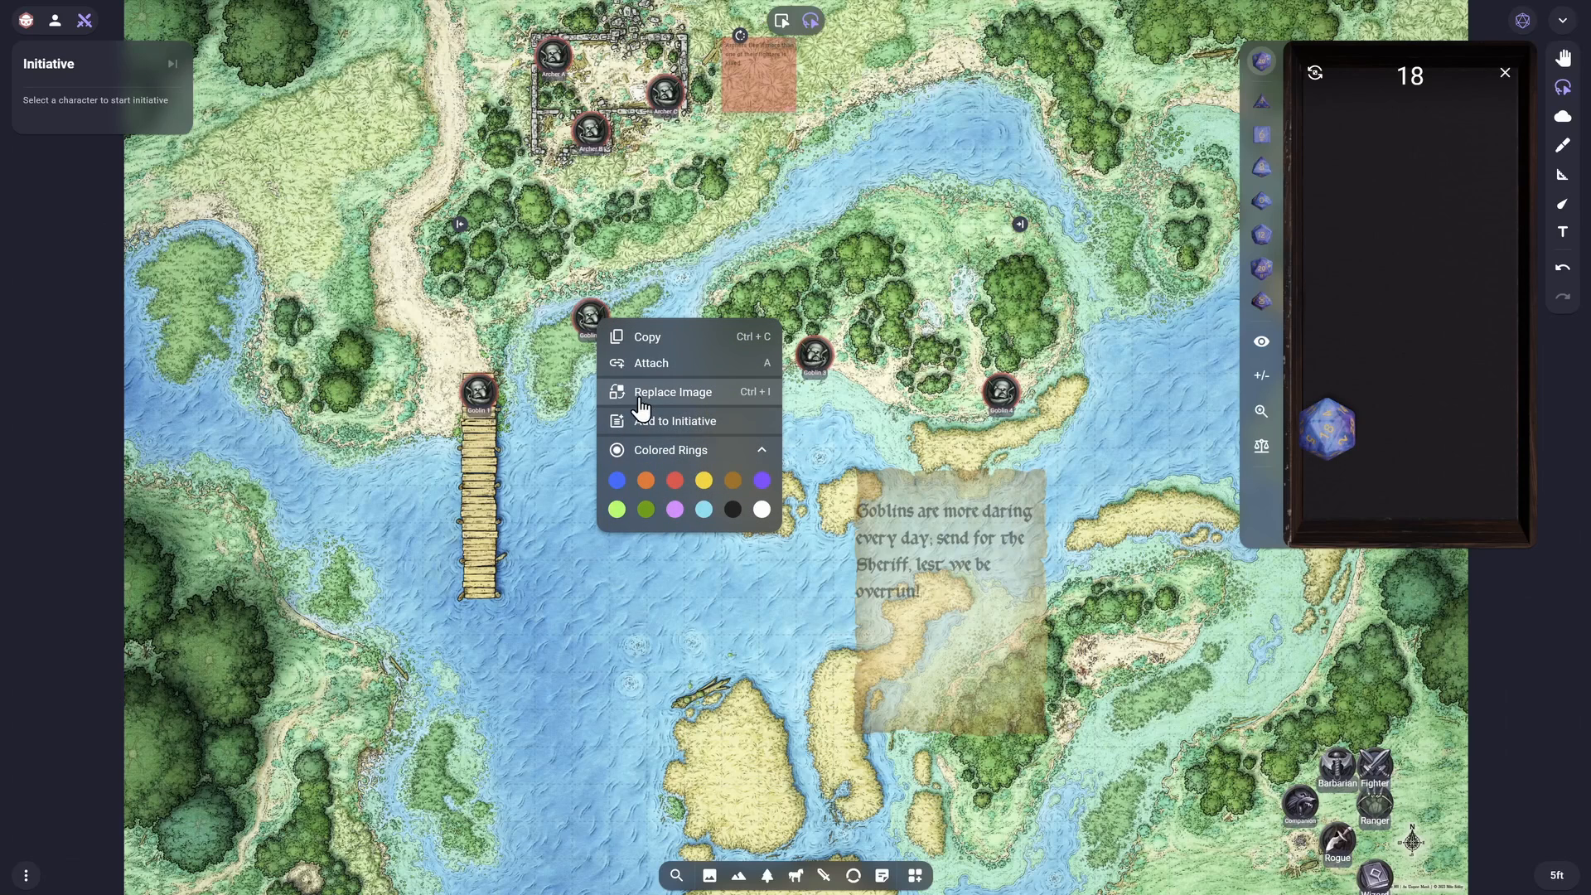
left_click(655, 421)
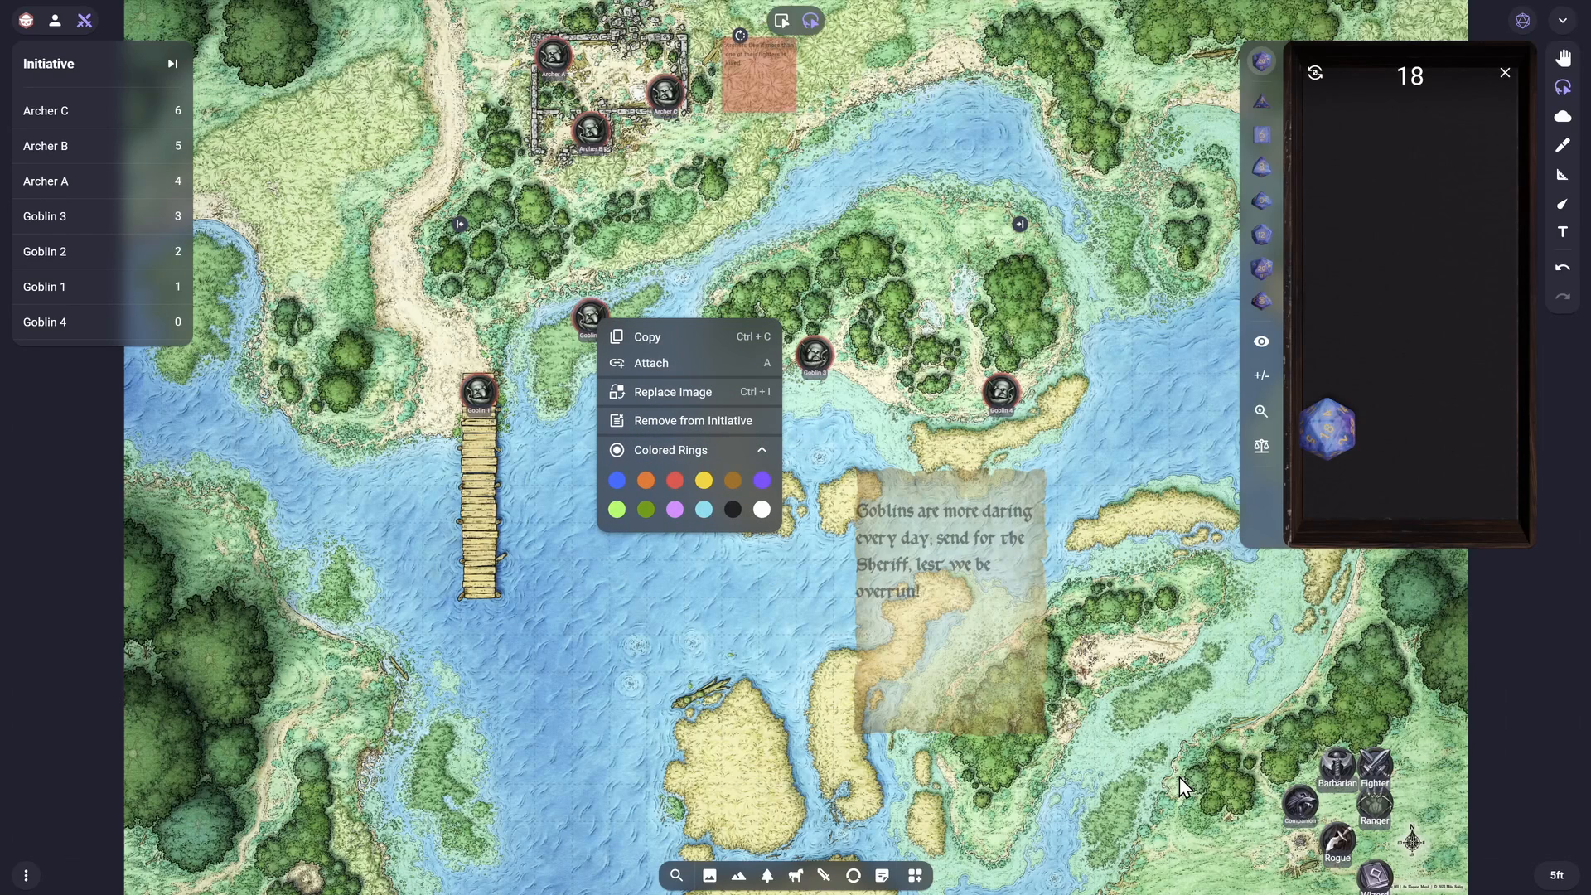
Lasso the party's tokens in the map's southeast corner and add them to initiative
left_click(1294, 733)
mouse_move(1293, 716)
left_mouse_down()
mouse_move(1214, 824)
mouse_move(1346, 891)
mouse_move(1433, 836)
mouse_move(1396, 720)
left_mouse_up()
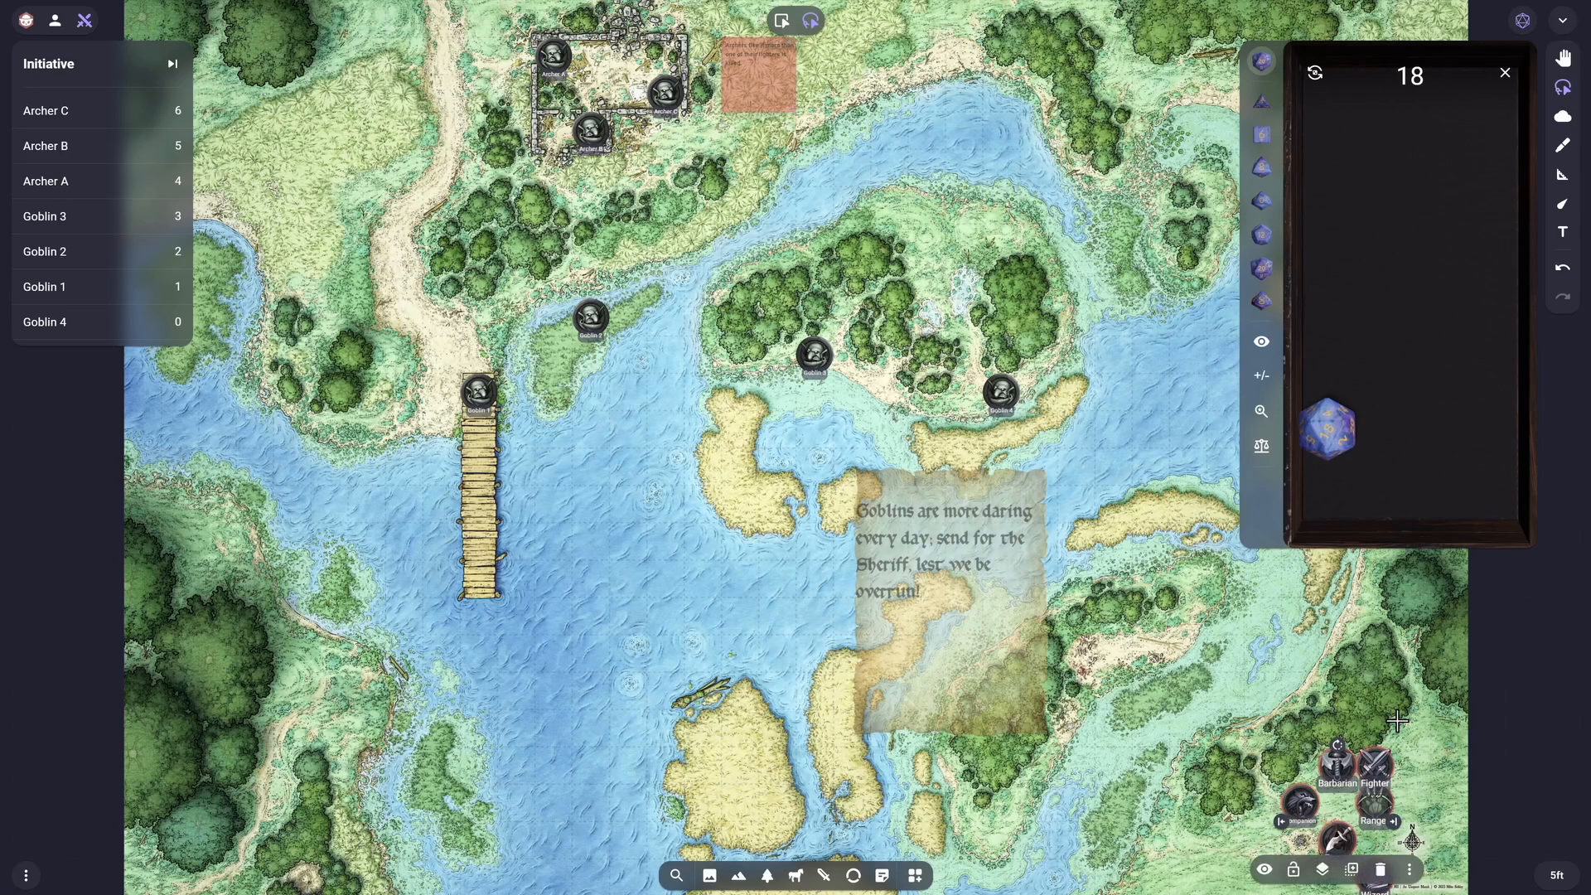
right_click(1347, 779)
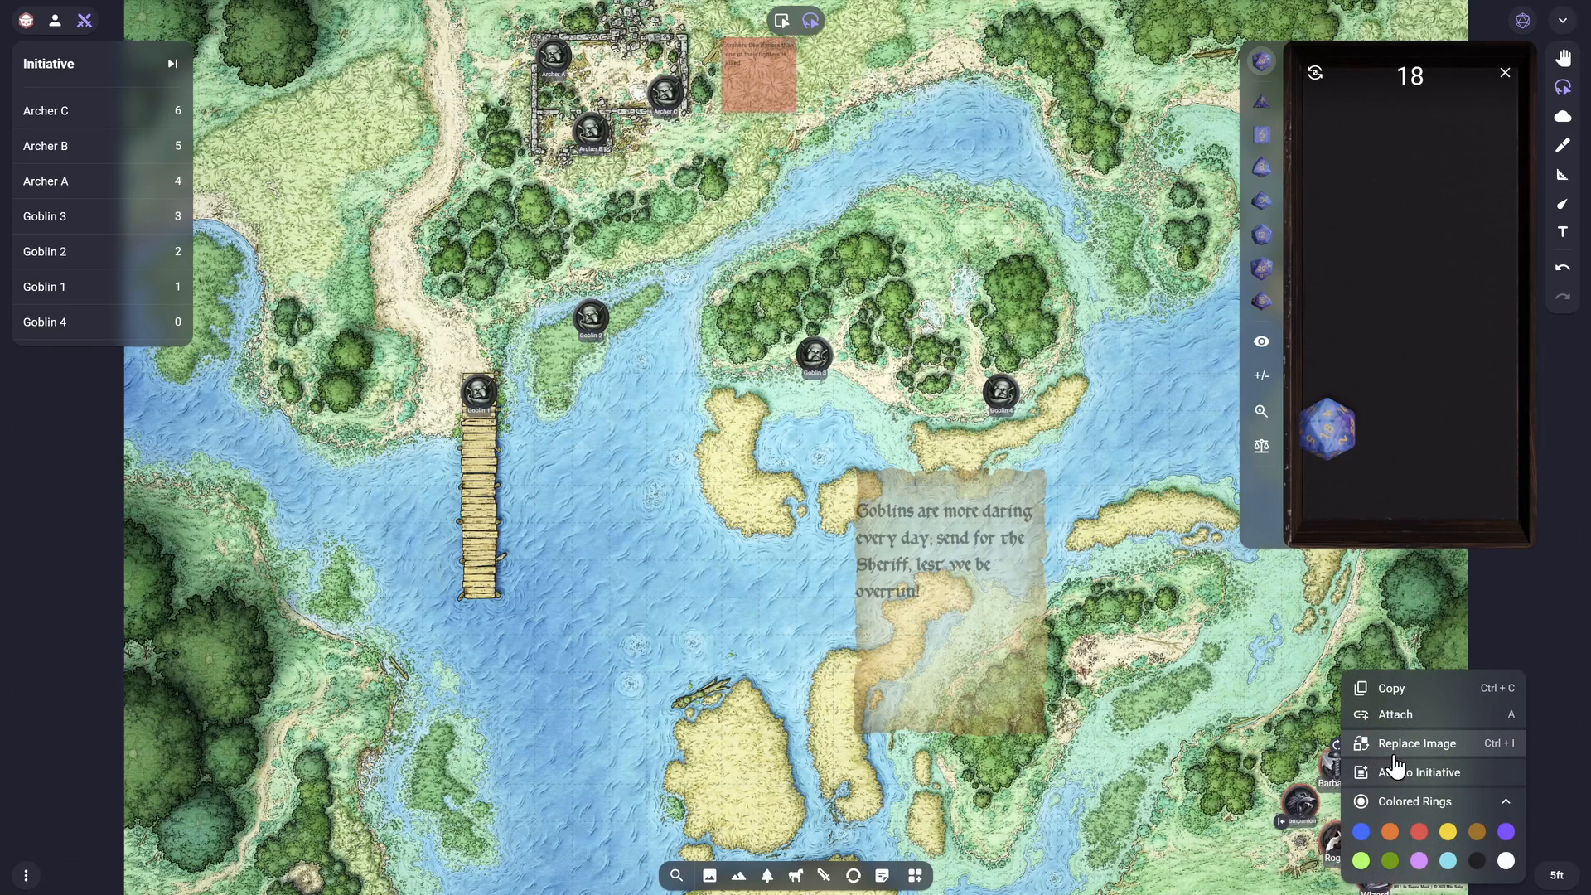
left_click(1400, 775)
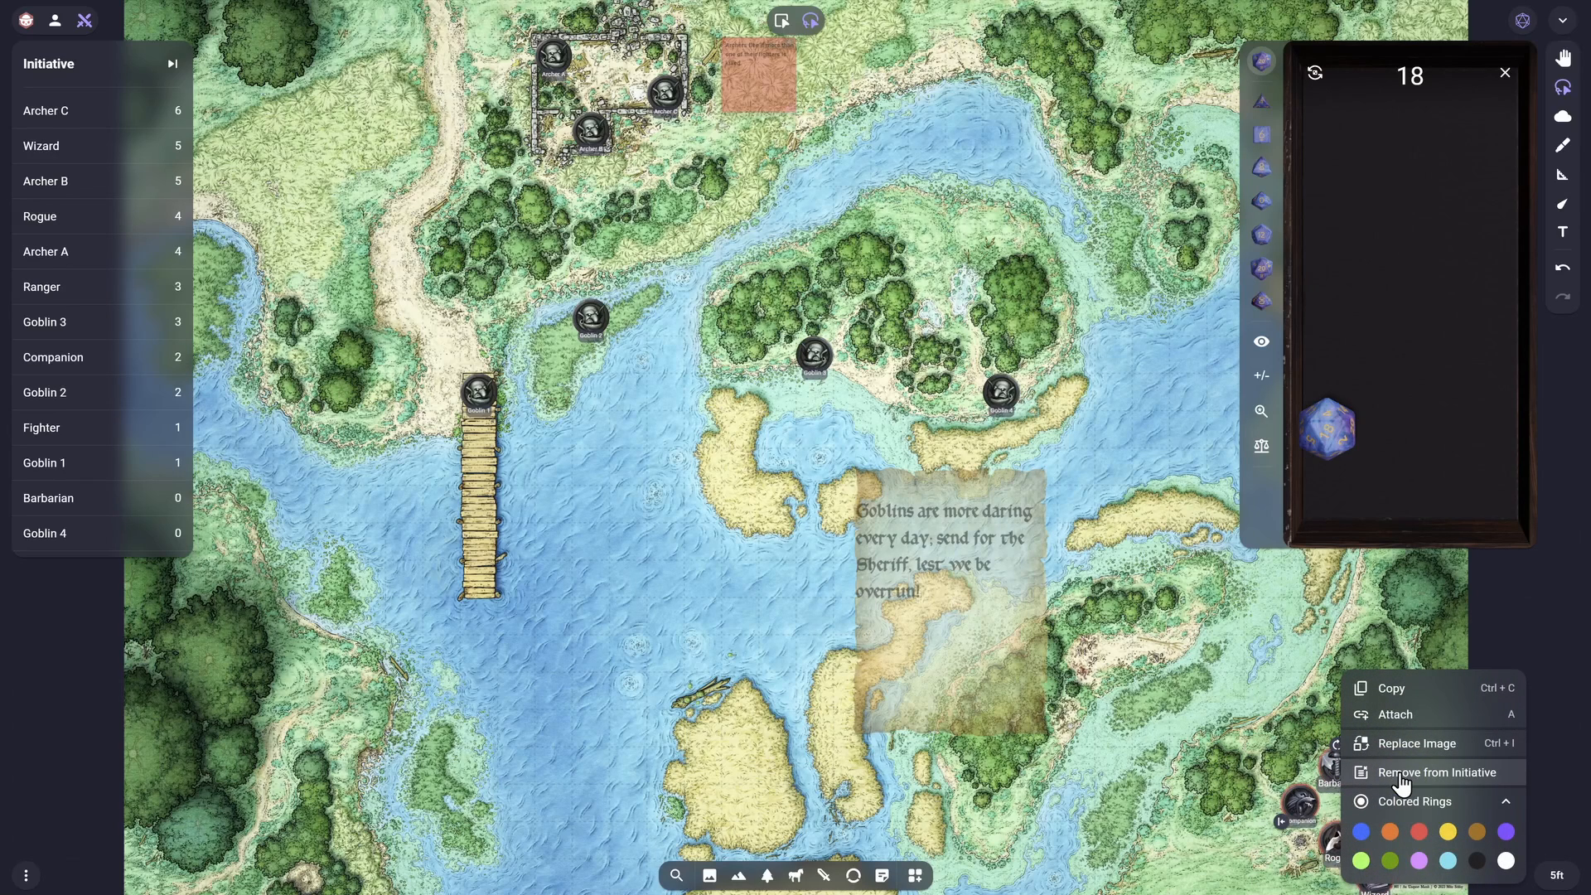
Reroll the d20 in the dice tray and start the initiative order with its first turn
left_click(1316, 75)
left_click(1315, 75)
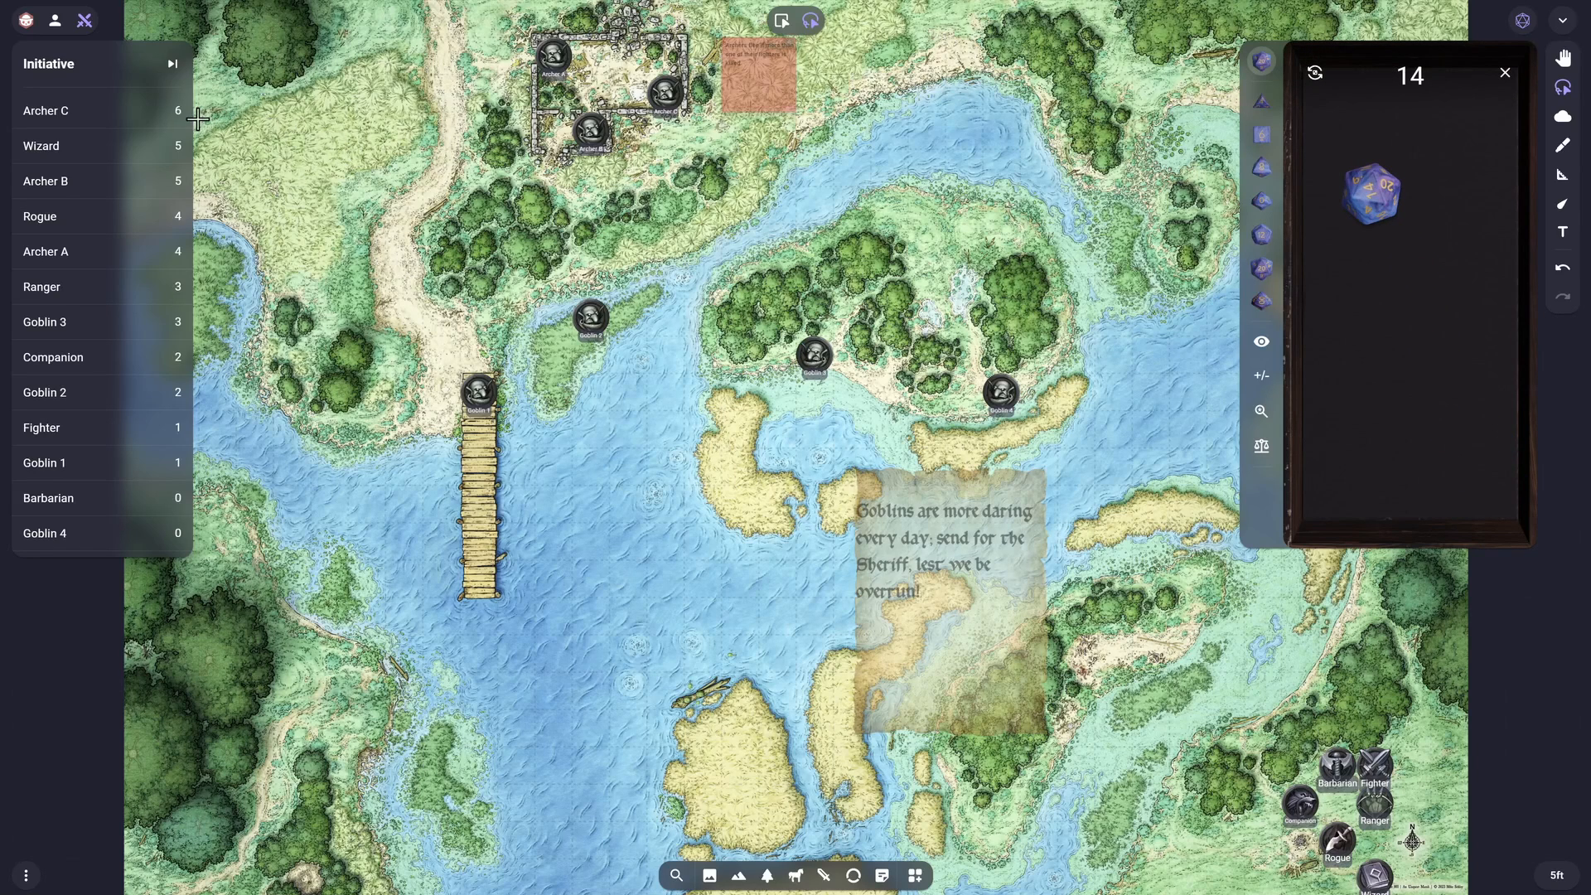
left_click(171, 65)
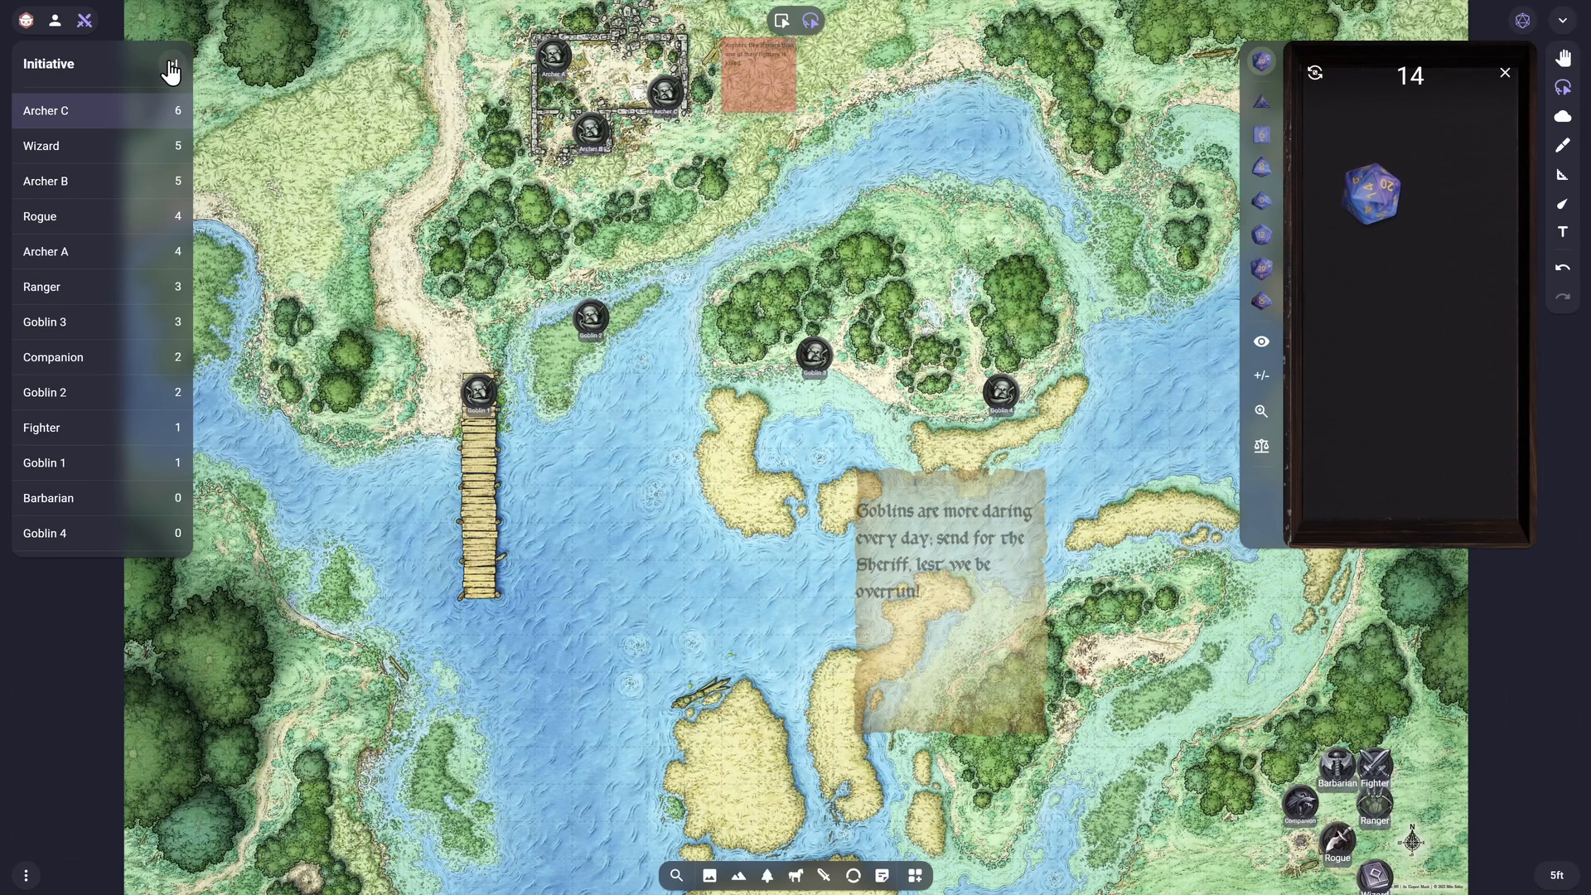